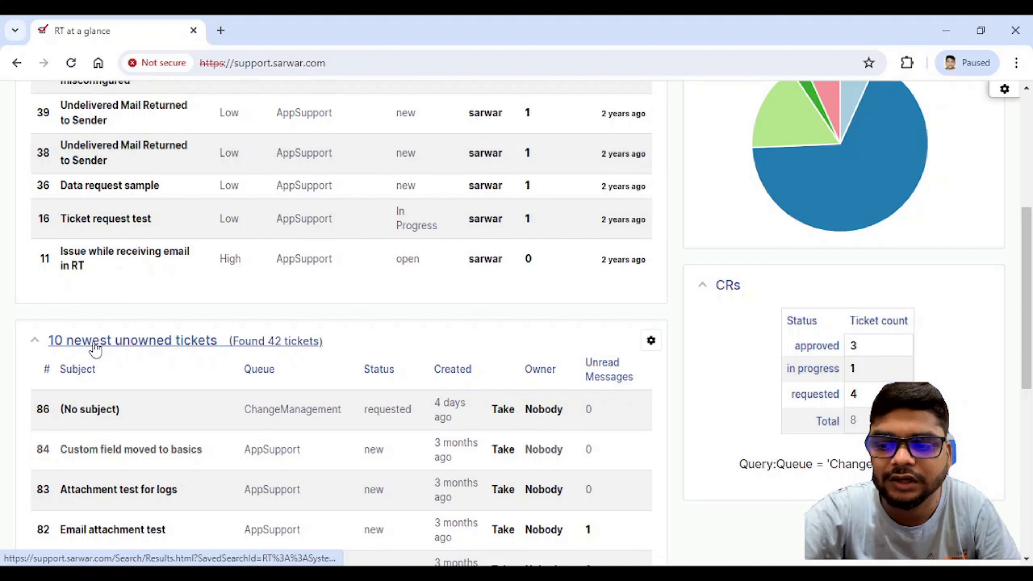
Look through the owned, unowned and bookmarked ticket lists and the sidebar charts on the RT at a glance homepage
{"action": "scroll", "coordinate": [256, 351], "scroll_direction": "down", "scroll_amount": 2}
{"action": "scroll", "coordinate": [258, 349], "scroll_direction": "up", "scroll_amount": 2}
{"action": "scroll", "coordinate": [488, 285], "scroll_direction": "up", "scroll_amount": 6}
{"action": "scroll", "coordinate": [319, 365], "scroll_direction": "down", "scroll_amount": 8}
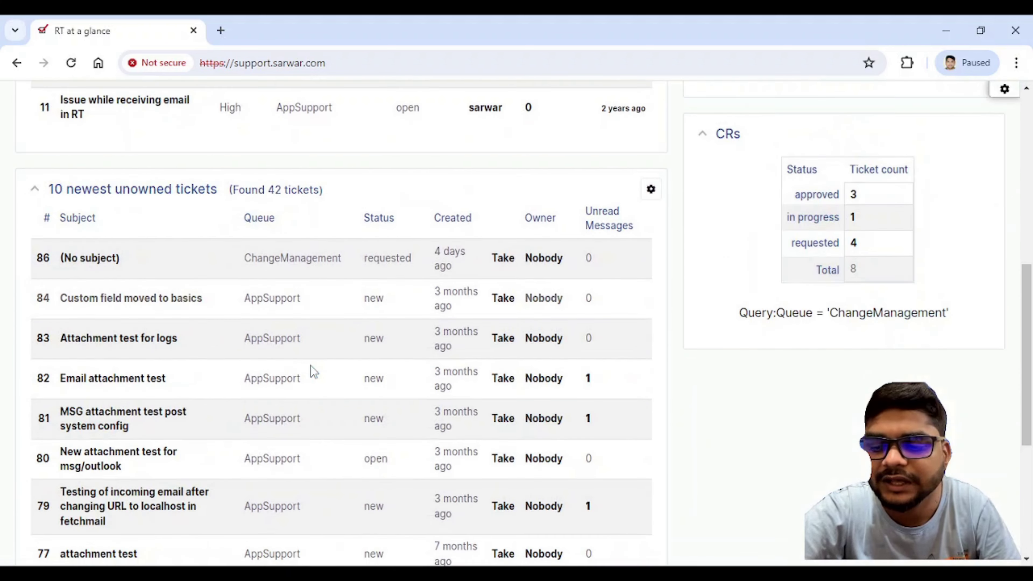
{"action": "scroll", "coordinate": [313, 370], "scroll_direction": "down", "scroll_amount": 7}
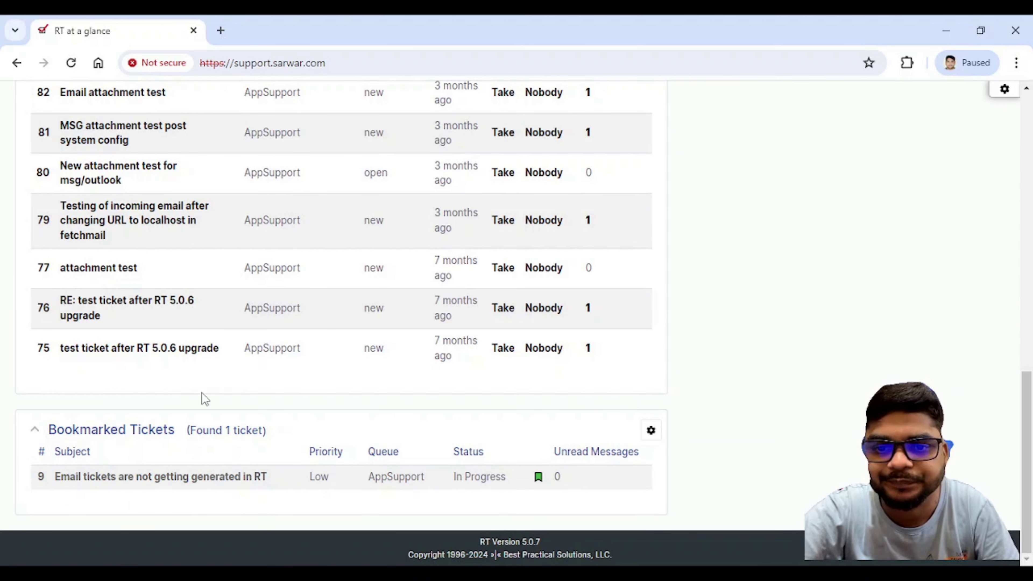
{"action": "scroll", "coordinate": [353, 387], "scroll_direction": "up", "scroll_amount": 7}
{"action": "scroll", "coordinate": [356, 387], "scroll_direction": "up", "scroll_amount": 7}
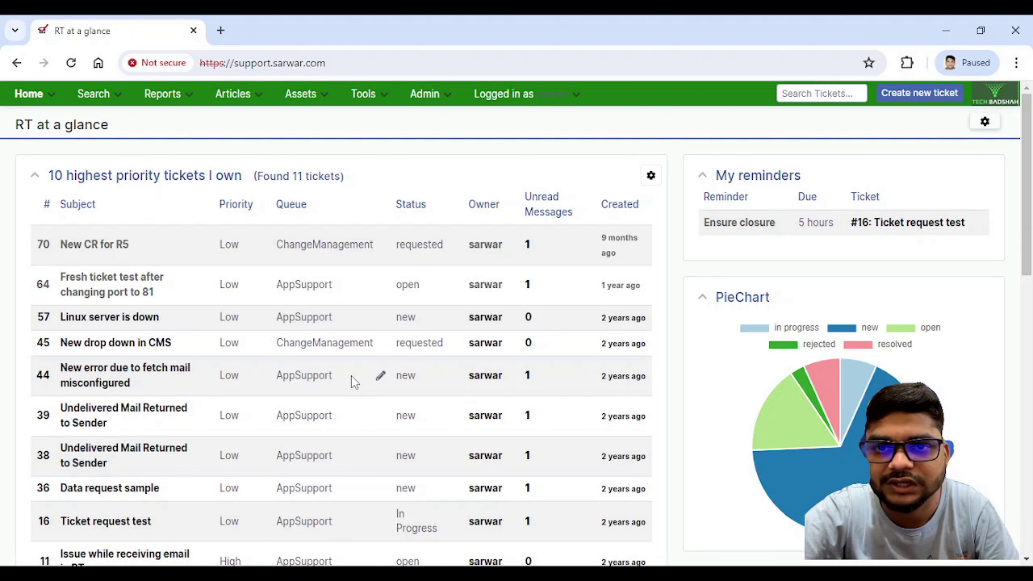
Switch to the RT5.pptx presentation in PowerPoint and view the sixth slide about setting up the dashboard
{"action": "left_click", "coordinate": [460, 508]}
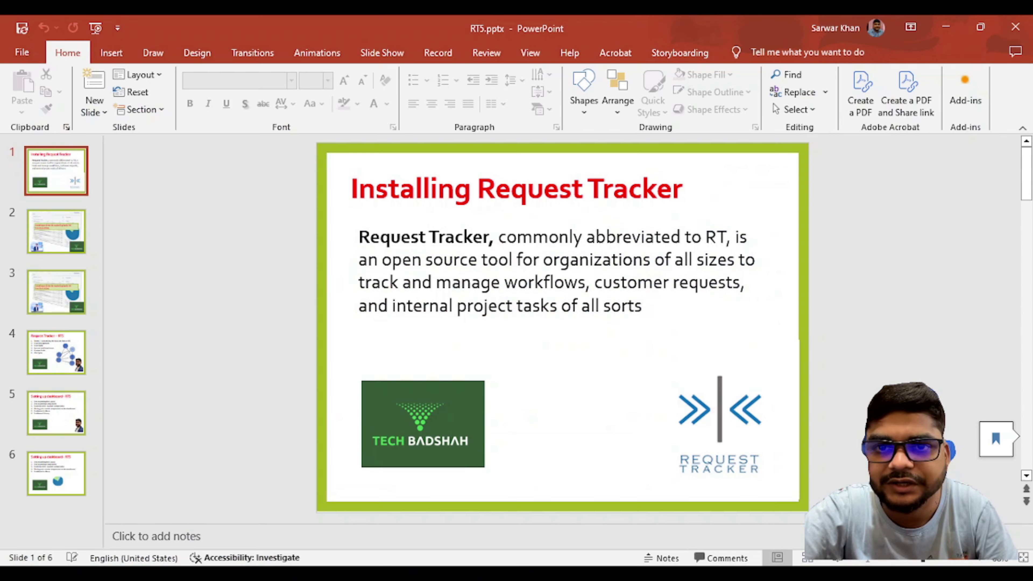
{"action": "left_click", "coordinate": [85, 472]}
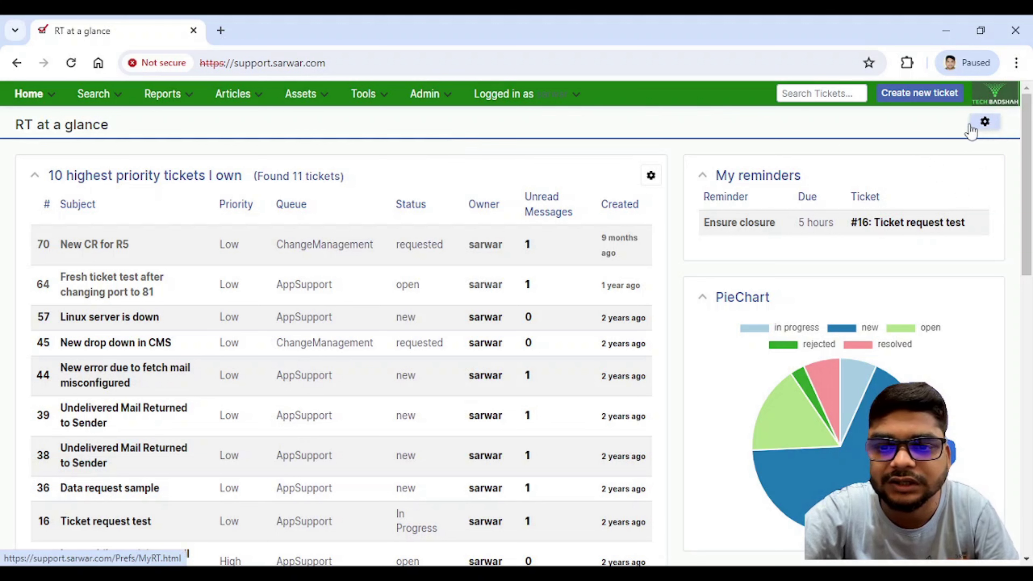
Open the global RT at a glance customization and edit the content of the system Homepage dashboard
{"action": "mouse_move", "coordinate": [431, 112]}
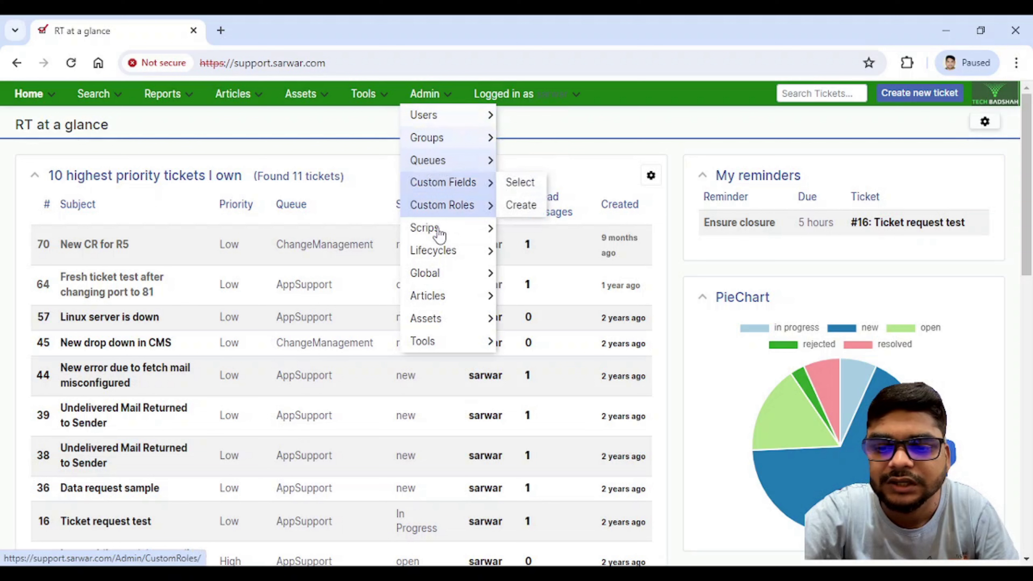
{"action": "mouse_move", "coordinate": [439, 283]}
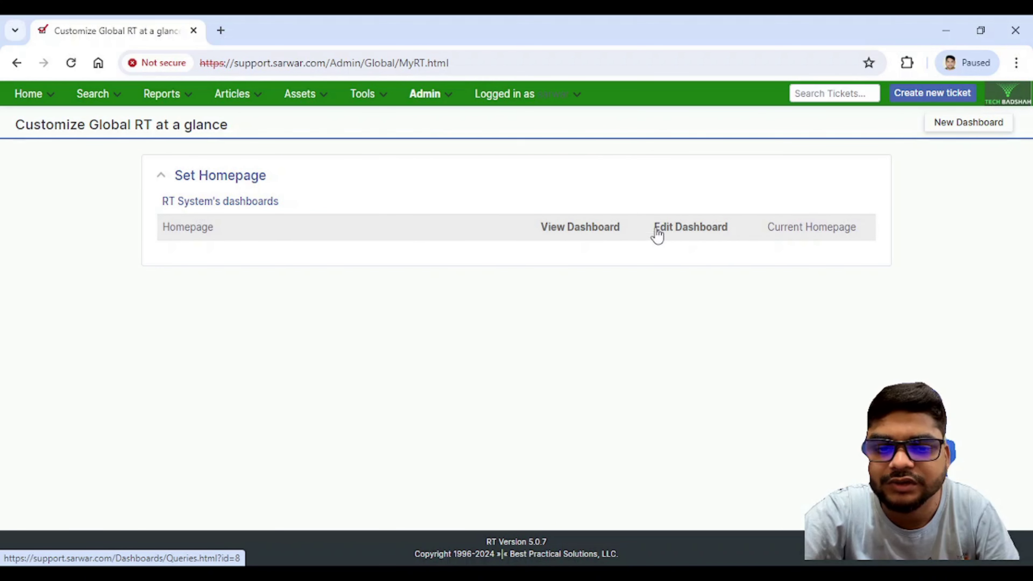
{"action": "left_click", "coordinate": [690, 233]}
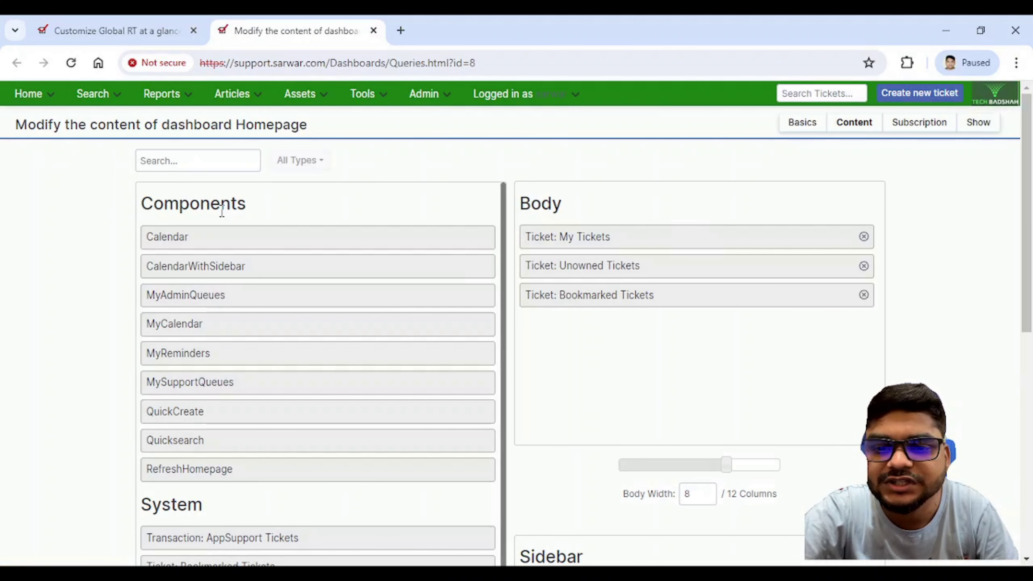
Review the built-in components, system searches and personal saved searches available for the Homepage dashboard
{"action": "scroll", "coordinate": [200, 373], "scroll_direction": "down", "scroll_amount": 5}
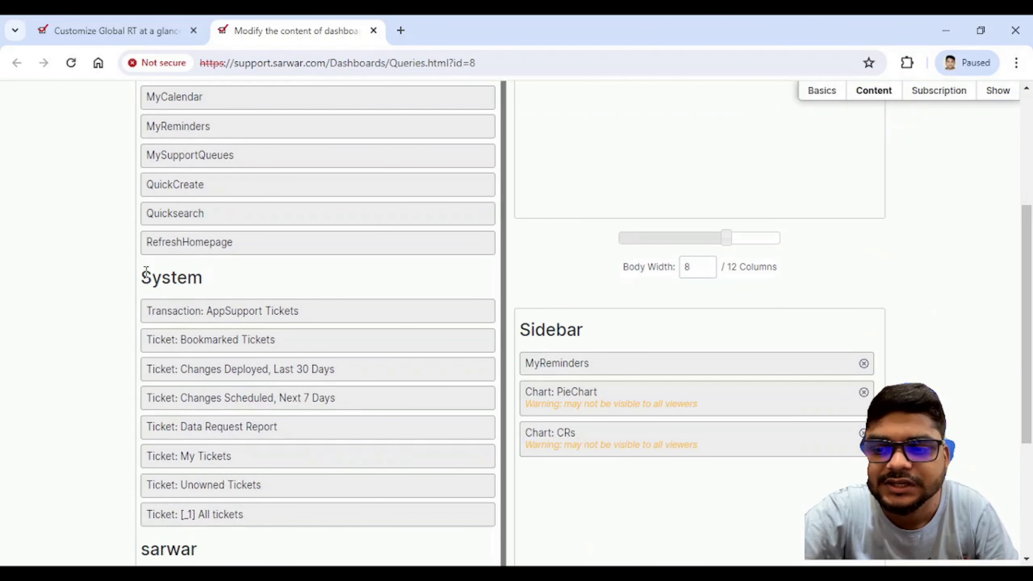
{"action": "scroll", "coordinate": [537, 349], "scroll_direction": "down", "scroll_amount": 5}
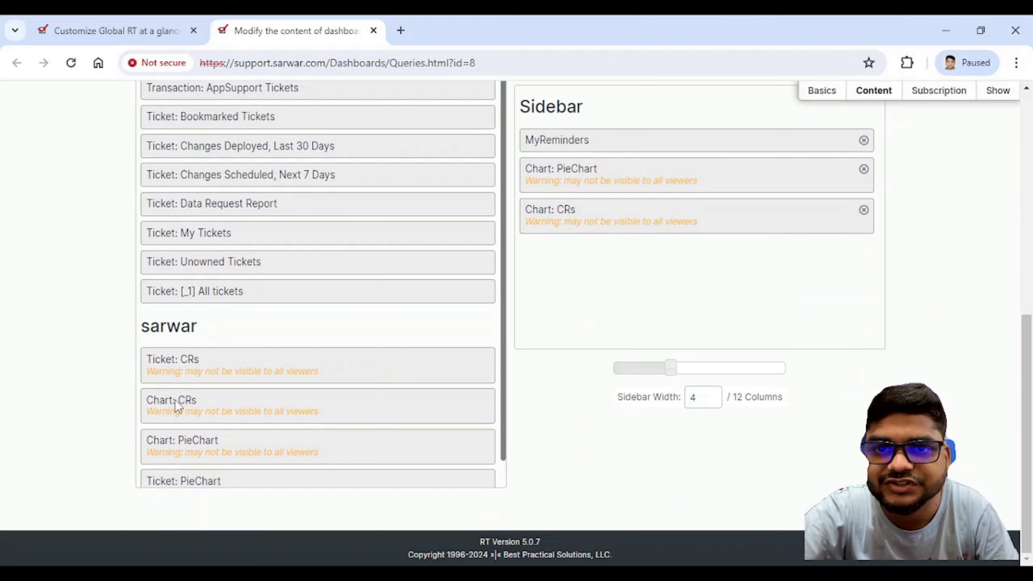
{"action": "scroll", "coordinate": [175, 400], "scroll_direction": "up", "scroll_amount": 10}
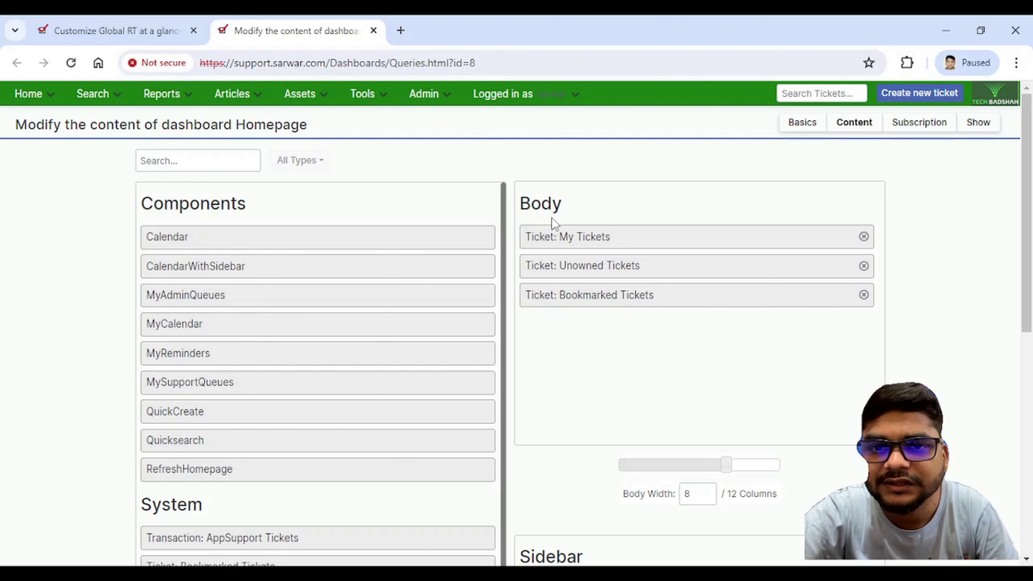
Compare the Body entries in the dashboard editor with the ticket lists shown on the live homepage
{"action": "left_click", "coordinate": [117, 30]}
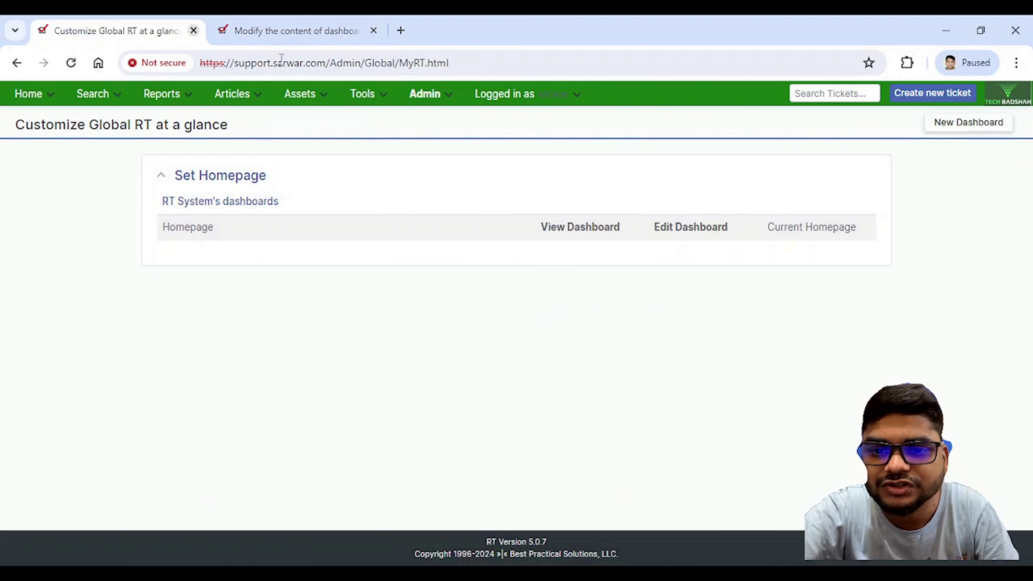
{"action": "left_click", "coordinate": [37, 97]}
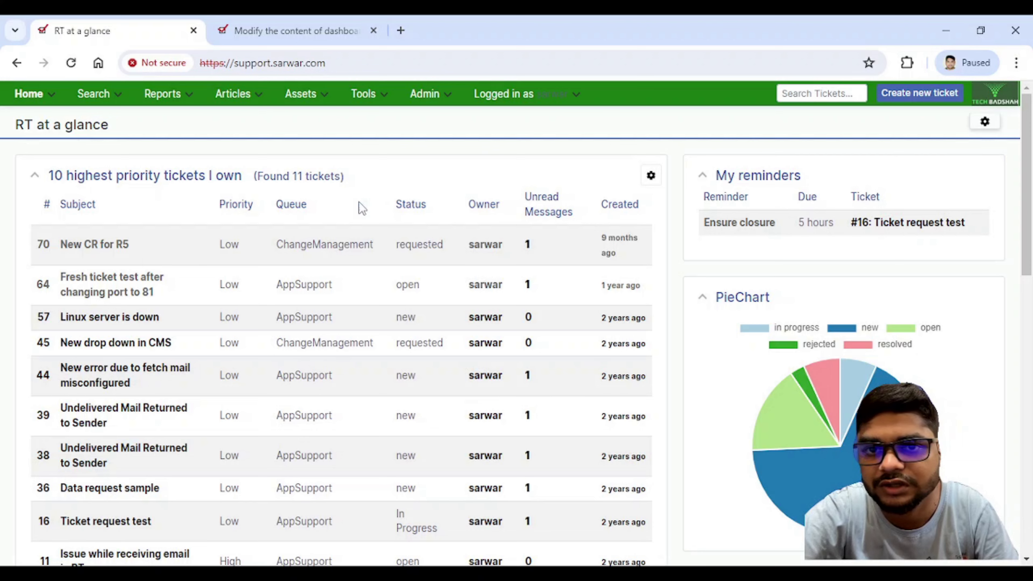
{"action": "left_click", "coordinate": [293, 30]}
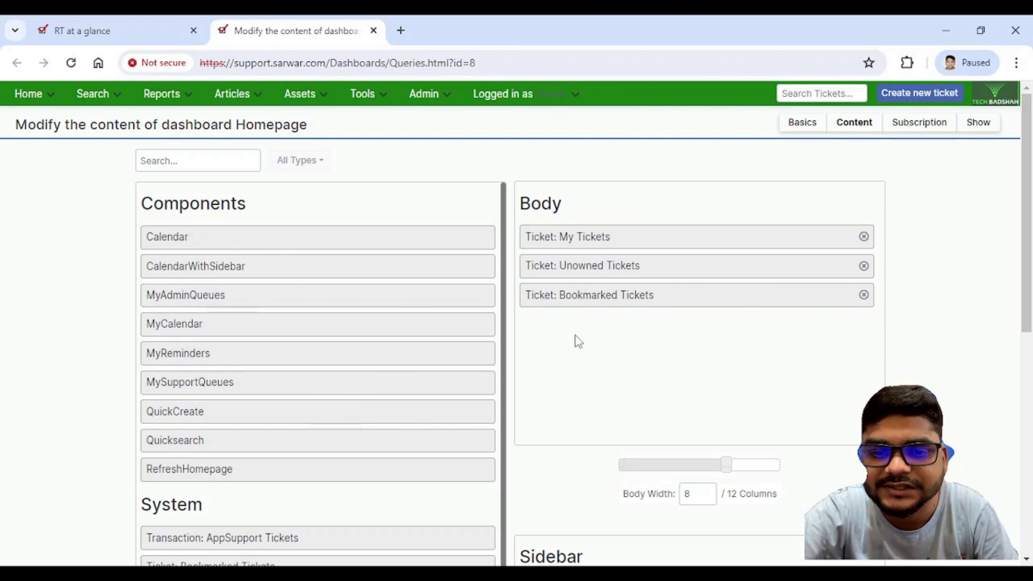
{"action": "scroll", "coordinate": [576, 339], "scroll_direction": "down", "scroll_amount": 3}
{"action": "scroll", "coordinate": [576, 339], "scroll_direction": "up", "scroll_amount": 3}
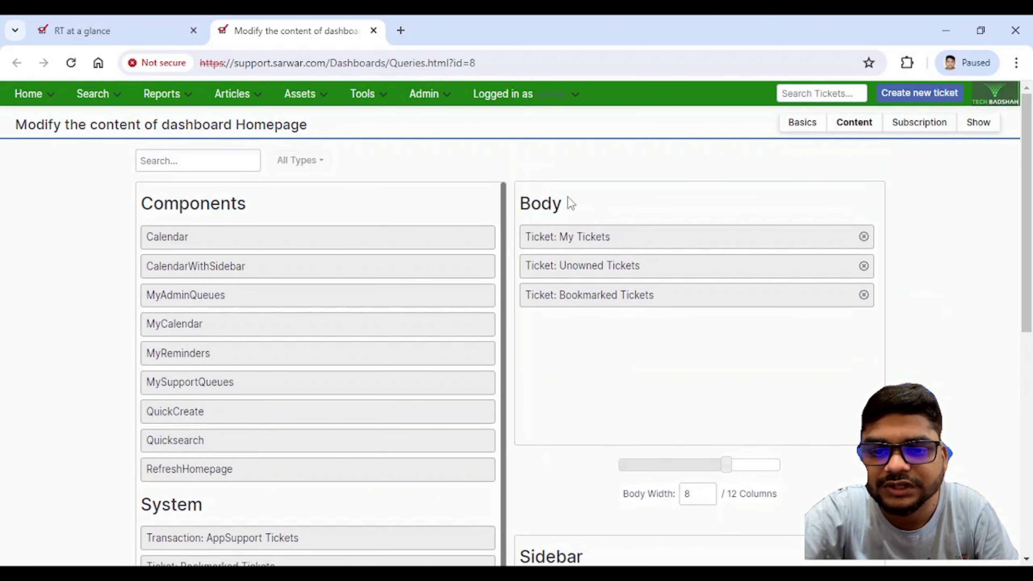
{"action": "left_click", "coordinate": [65, 30]}
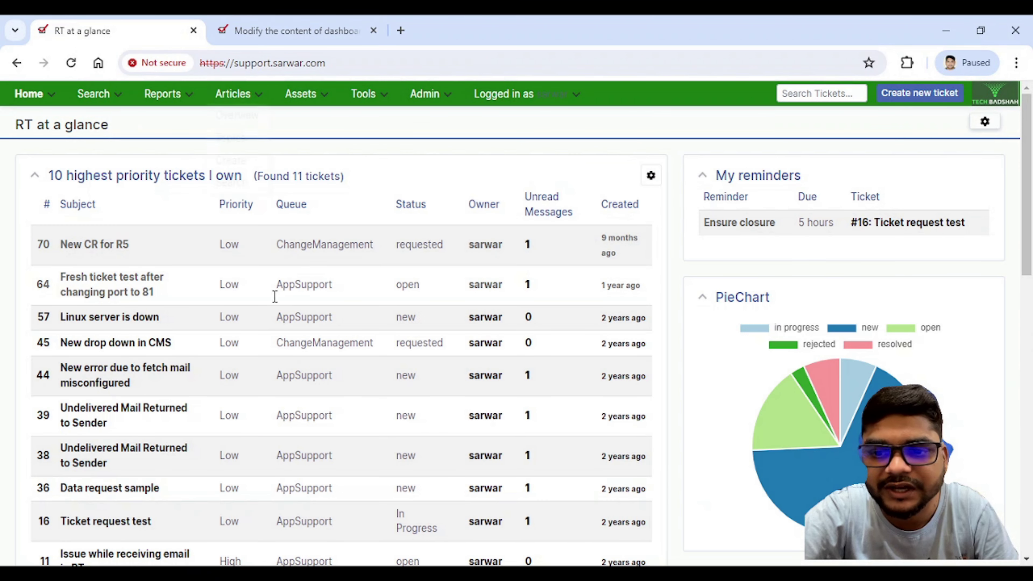
{"action": "left_click", "coordinate": [293, 30]}
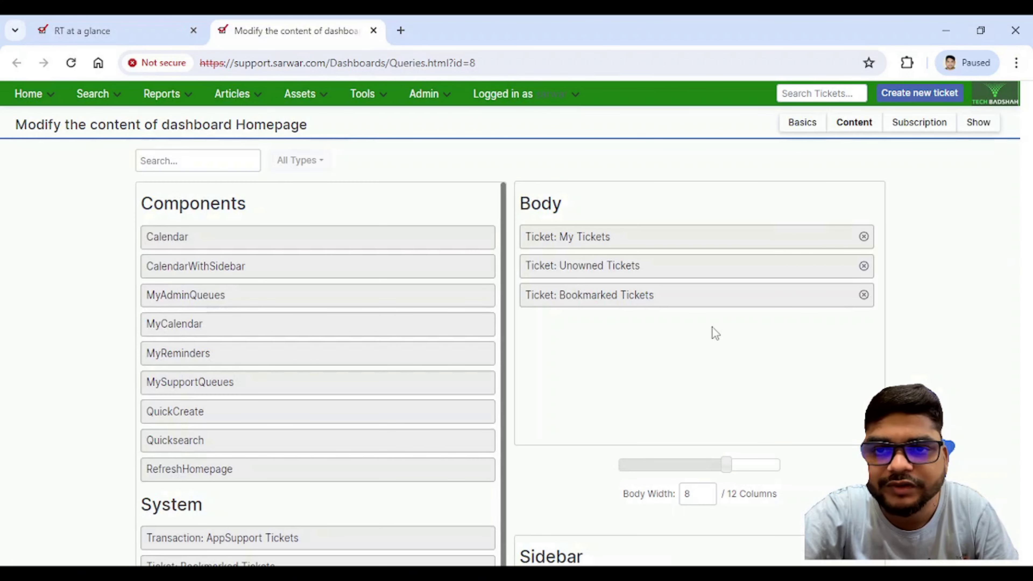
Compare the homepage's reminders and chart widgets with the Sidebar entries in the dashboard editor
{"action": "left_click", "coordinate": [134, 31]}
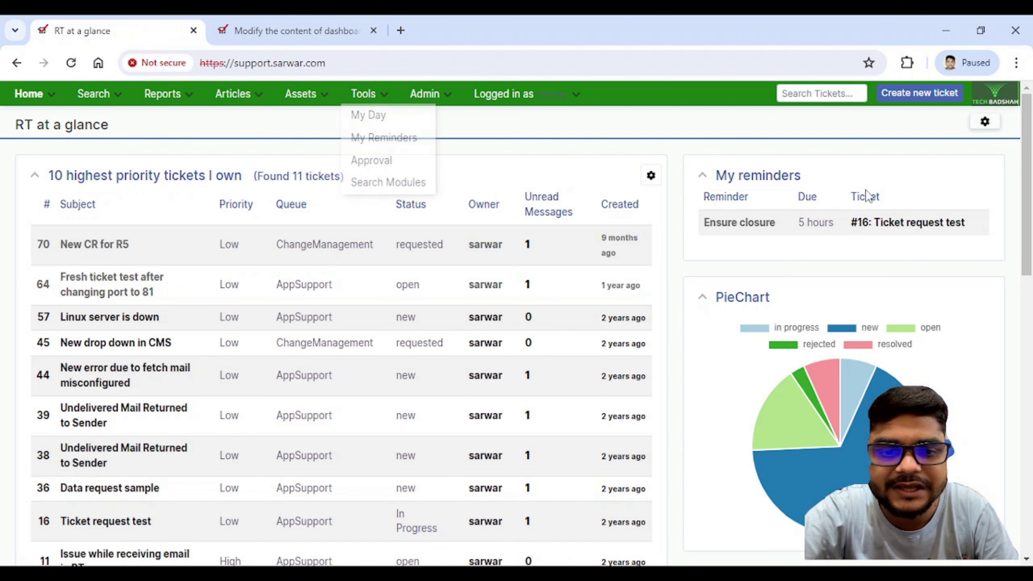
{"action": "left_click", "coordinate": [322, 20]}
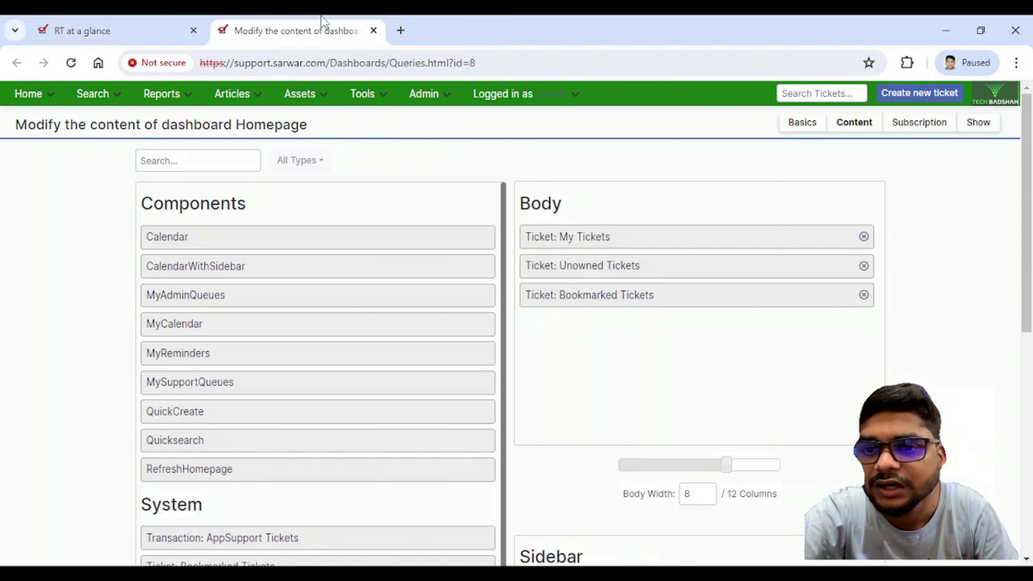
{"action": "scroll", "coordinate": [648, 357], "scroll_direction": "down", "scroll_amount": 2}
{"action": "scroll", "coordinate": [611, 339], "scroll_direction": "down", "scroll_amount": 3}
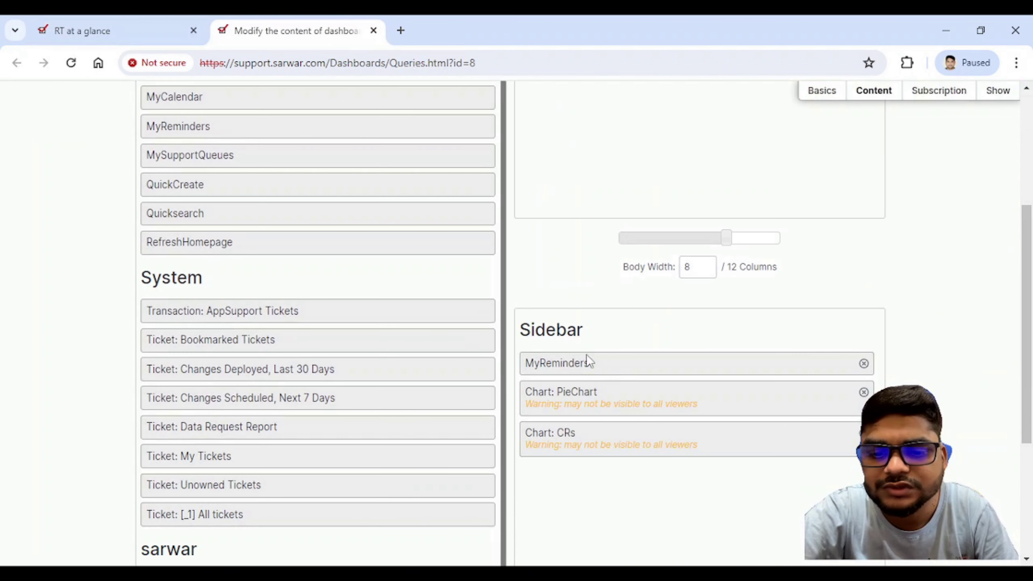
{"action": "scroll", "coordinate": [569, 347], "scroll_direction": "up", "scroll_amount": 5}
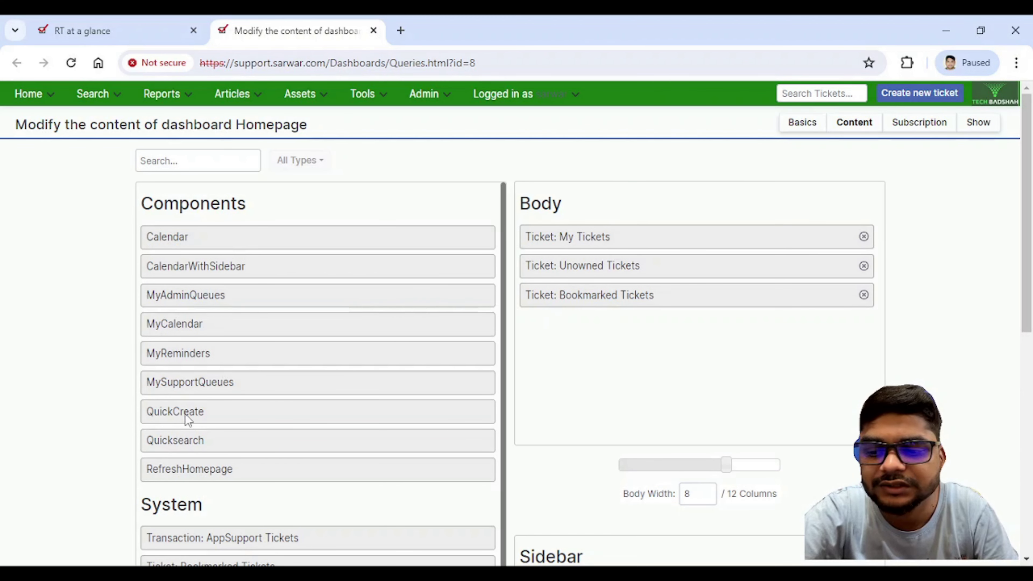
Add the QuickCreate component to the Body below Bookmarked Tickets and save the dashboard
{"action": "left_click_drag", "start_coordinate": [181, 419], "coordinate": [548, 323]}
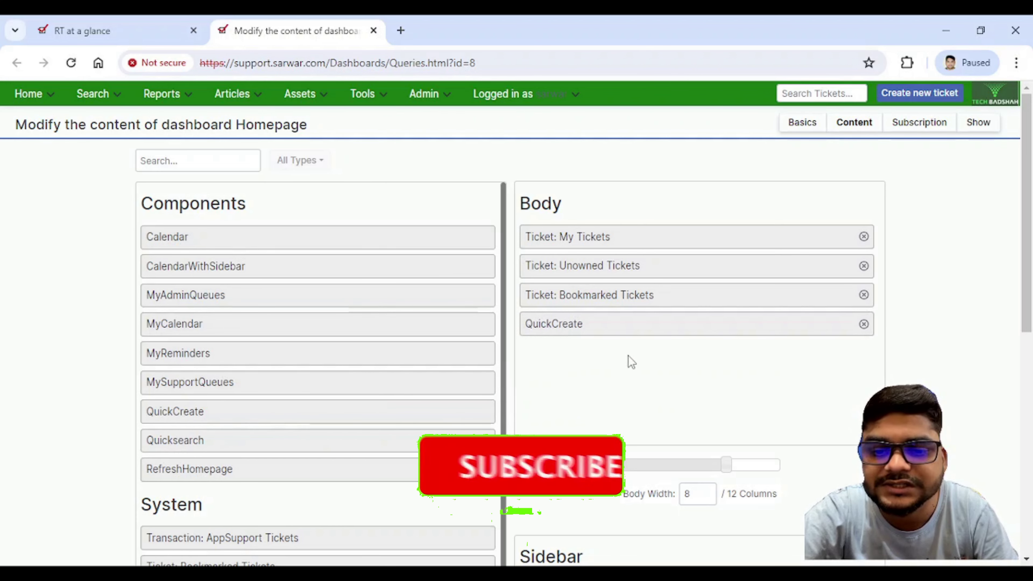
{"action": "scroll", "coordinate": [682, 350], "scroll_direction": "down", "scroll_amount": 10}
{"action": "left_click", "coordinate": [866, 505]}
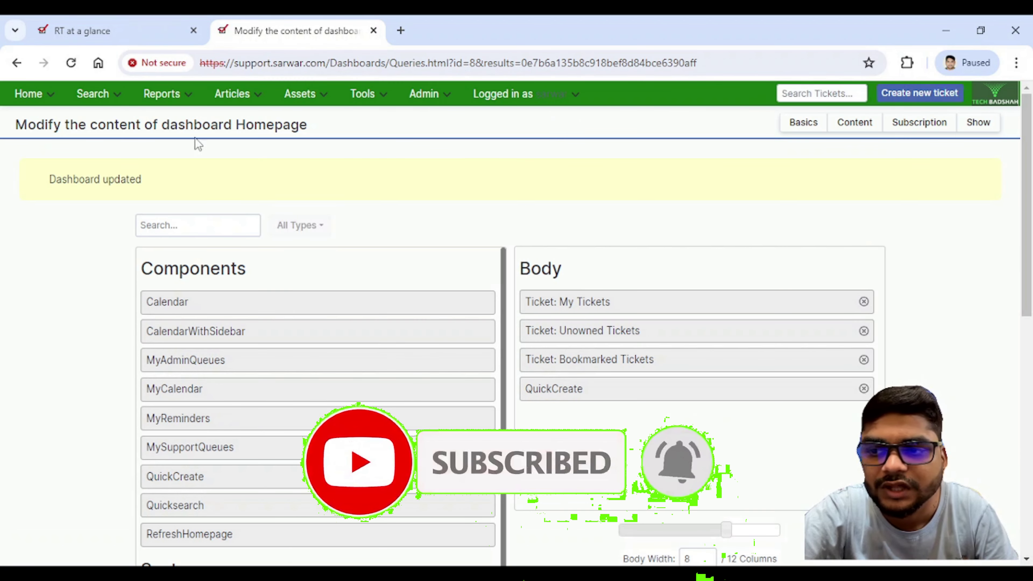
Reload the homepage and check the Quick ticket creation form below the bookmarked tickets
{"action": "left_click", "coordinate": [150, 28]}
{"action": "left_click", "coordinate": [35, 97]}
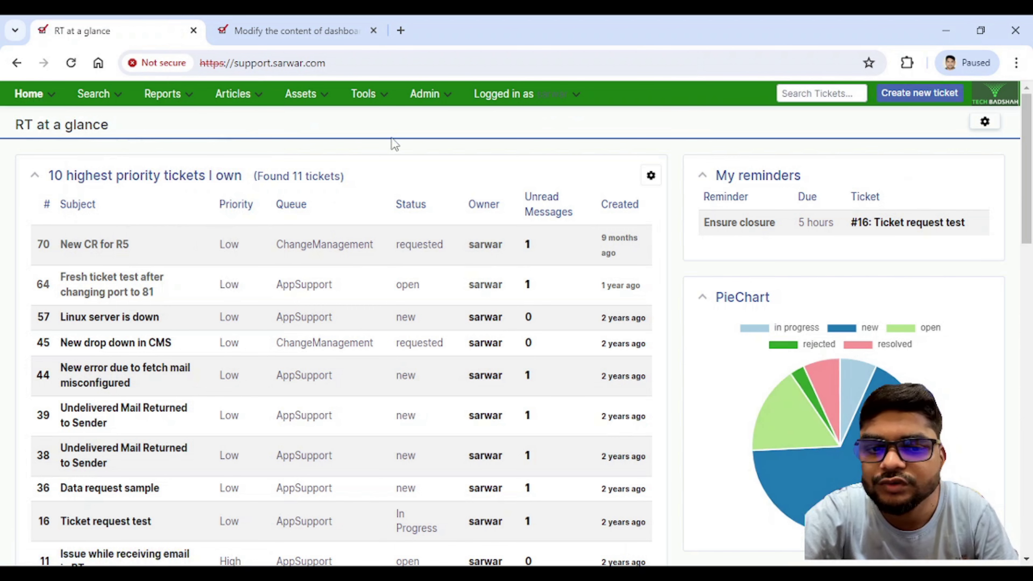
{"action": "scroll", "coordinate": [419, 210], "scroll_direction": "down", "scroll_amount": 15}
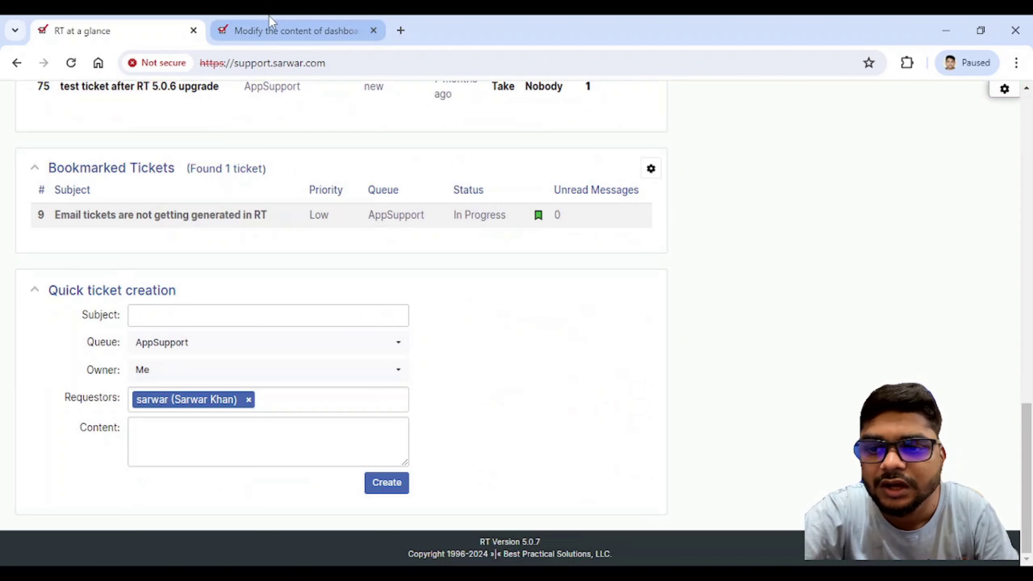
Remove QuickCreate from the Body of the Homepage dashboard in the editor
{"action": "left_click", "coordinate": [284, 30]}
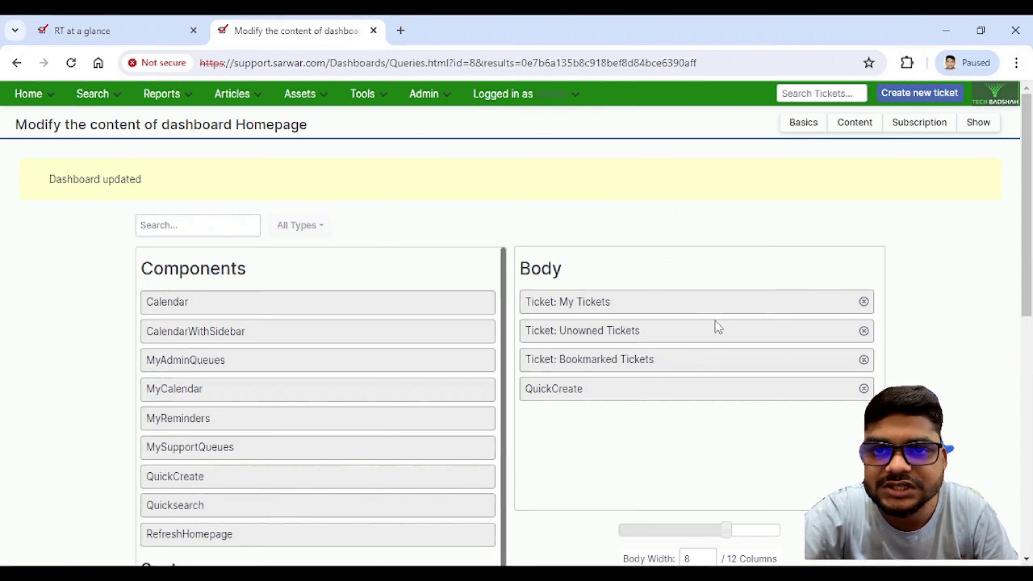
{"action": "left_click_drag", "start_coordinate": [557, 378], "coordinate": [556, 299]}
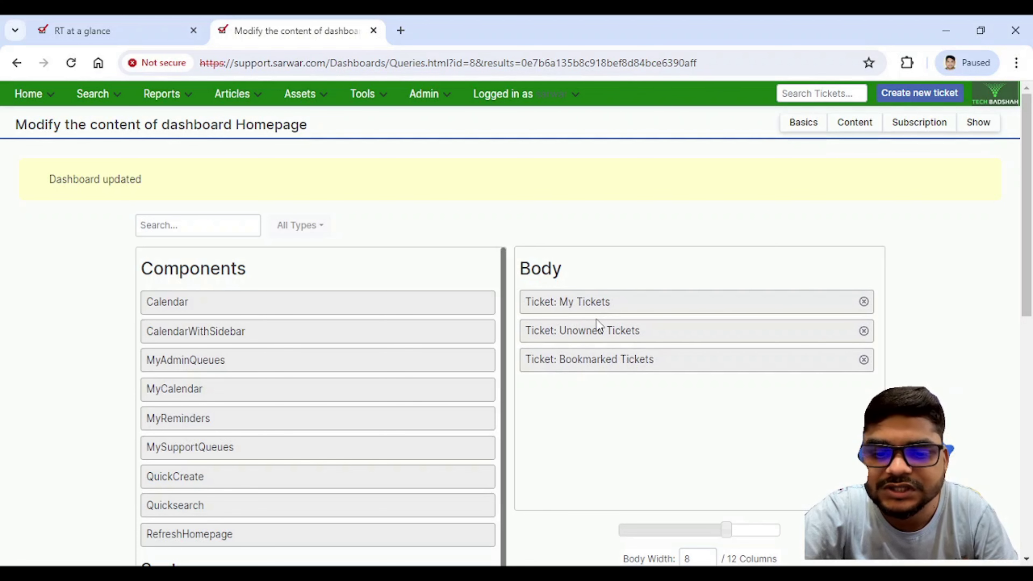
{"action": "left_click", "coordinate": [117, 31]}
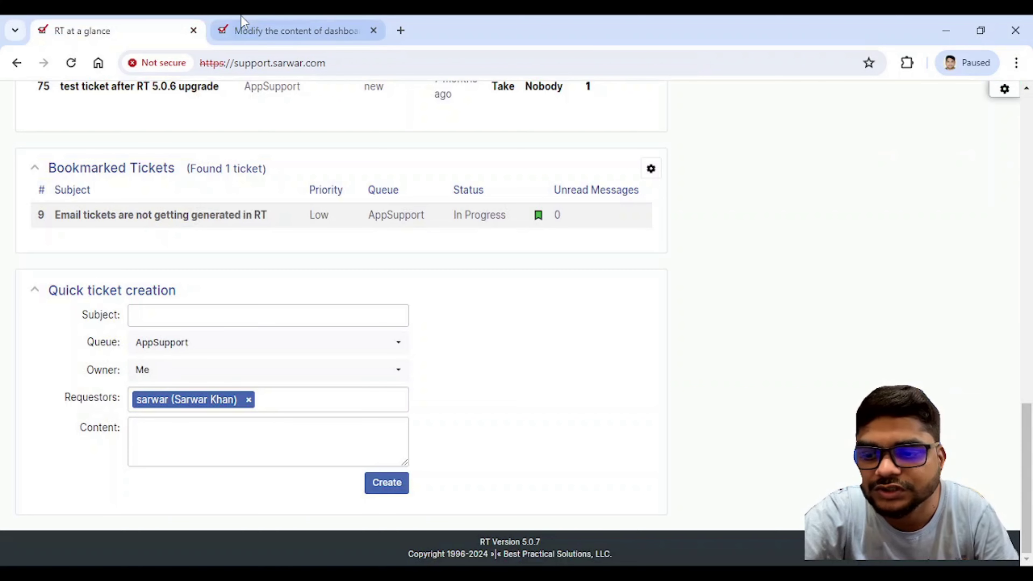
{"action": "left_click", "coordinate": [244, 25]}
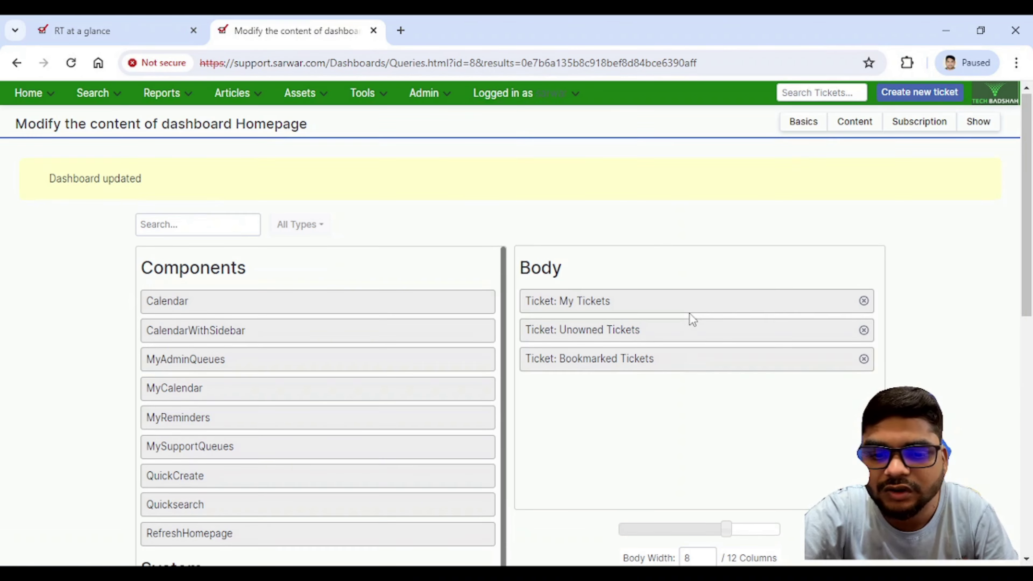
Place the QuickCreate component first in the Body, above My Tickets, and save the dashboard
{"action": "scroll", "coordinate": [693, 319], "scroll_direction": "down", "scroll_amount": 3}
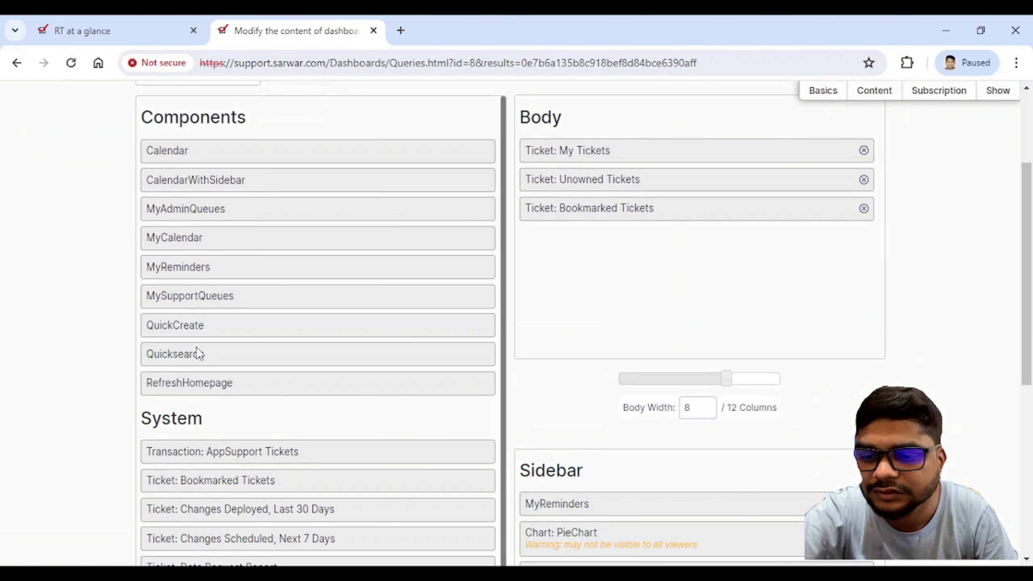
{"action": "left_click_drag", "start_coordinate": [186, 333], "coordinate": [561, 159]}
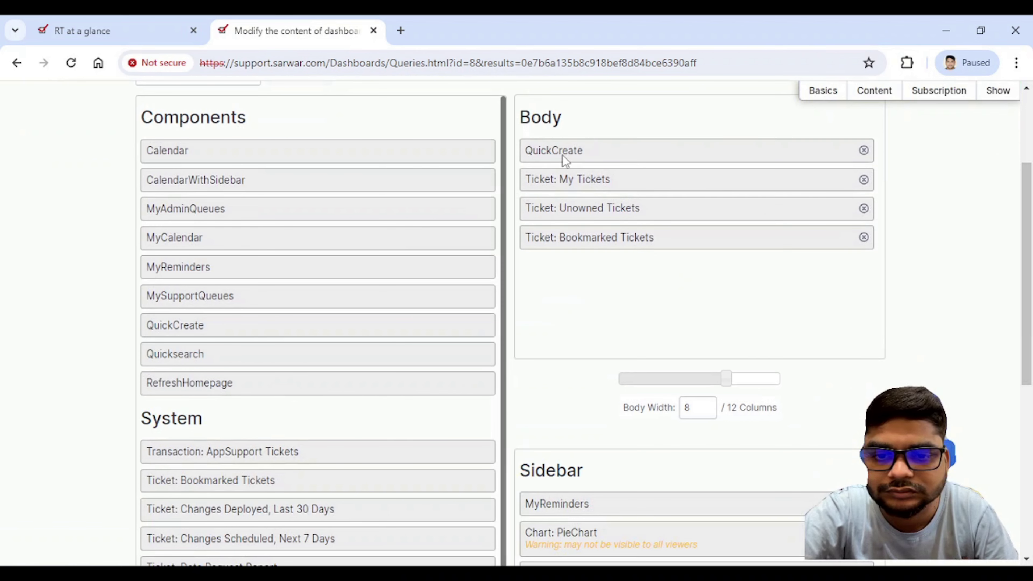
{"action": "scroll", "coordinate": [776, 305], "scroll_direction": "down", "scroll_amount": 7}
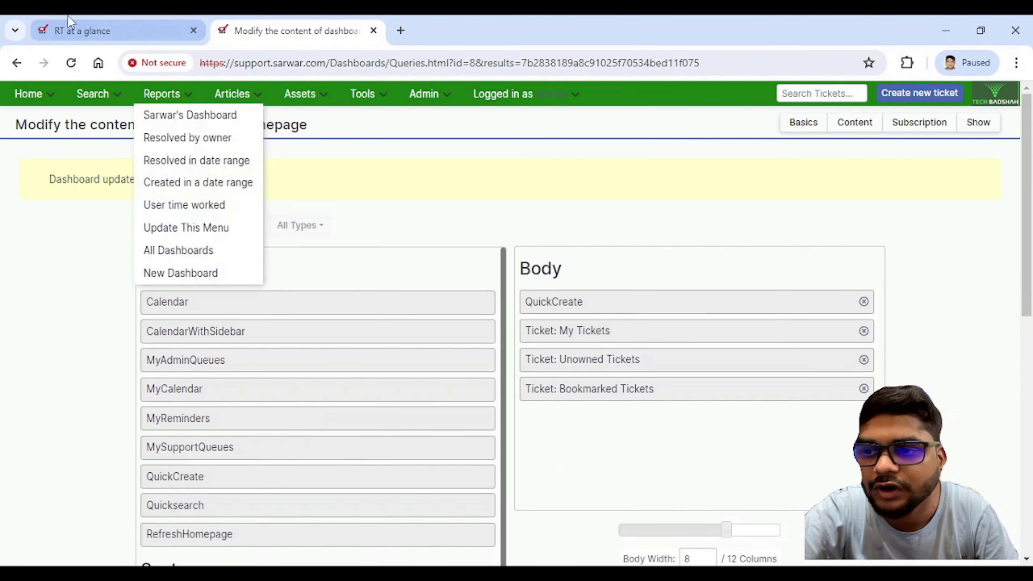
Reload the homepage to check the position of the Quick ticket creation form, and return to the dashboard editor
{"action": "left_click", "coordinate": [71, 28]}
{"action": "scroll", "coordinate": [61, 216], "scroll_direction": "up", "scroll_amount": 10}
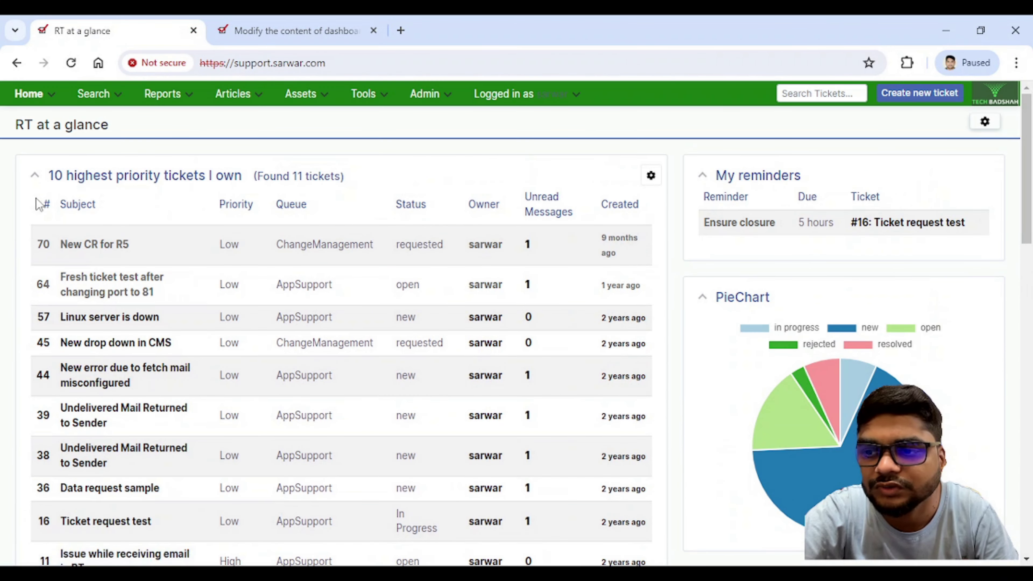
{"action": "left_click", "coordinate": [22, 95]}
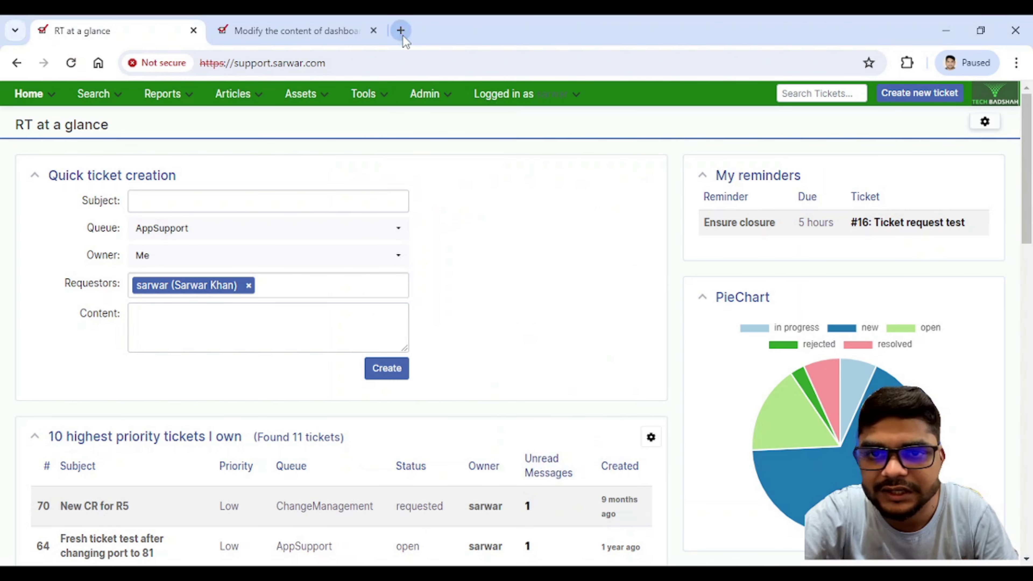
{"action": "left_click", "coordinate": [292, 25]}
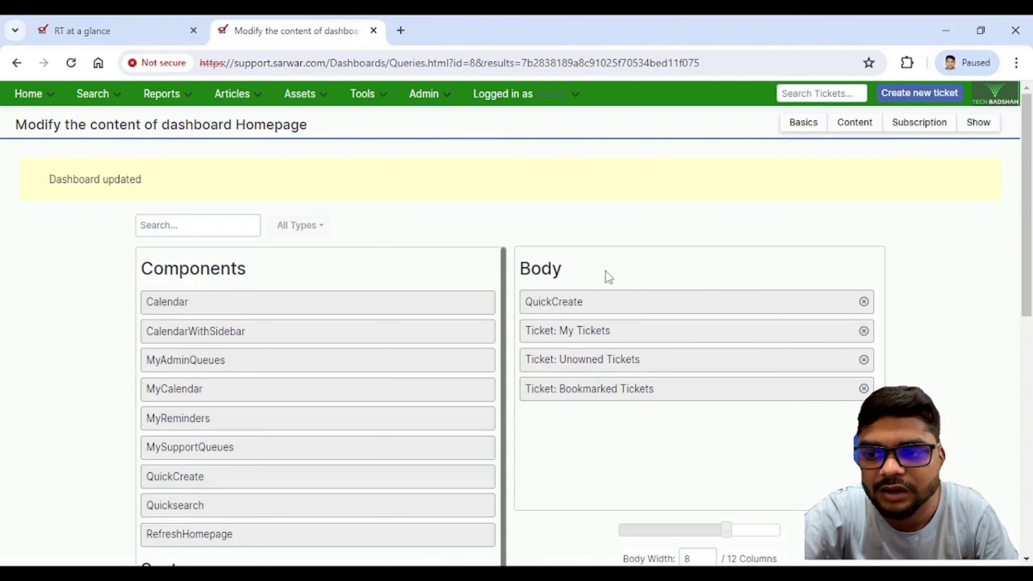
Examine the Body and Sidebar sections of the Homepage dashboard and their column width settings
{"action": "scroll", "coordinate": [606, 271], "scroll_direction": "down", "scroll_amount": 5}
{"action": "scroll", "coordinate": [606, 271], "scroll_direction": "down", "scroll_amount": 6}
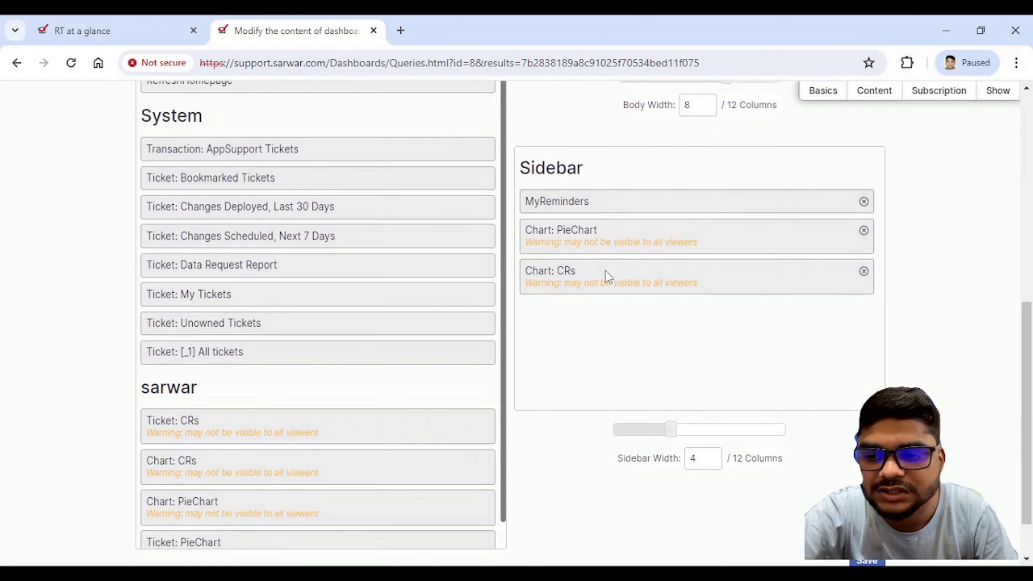
{"action": "scroll", "coordinate": [744, 312], "scroll_direction": "up", "scroll_amount": 8}
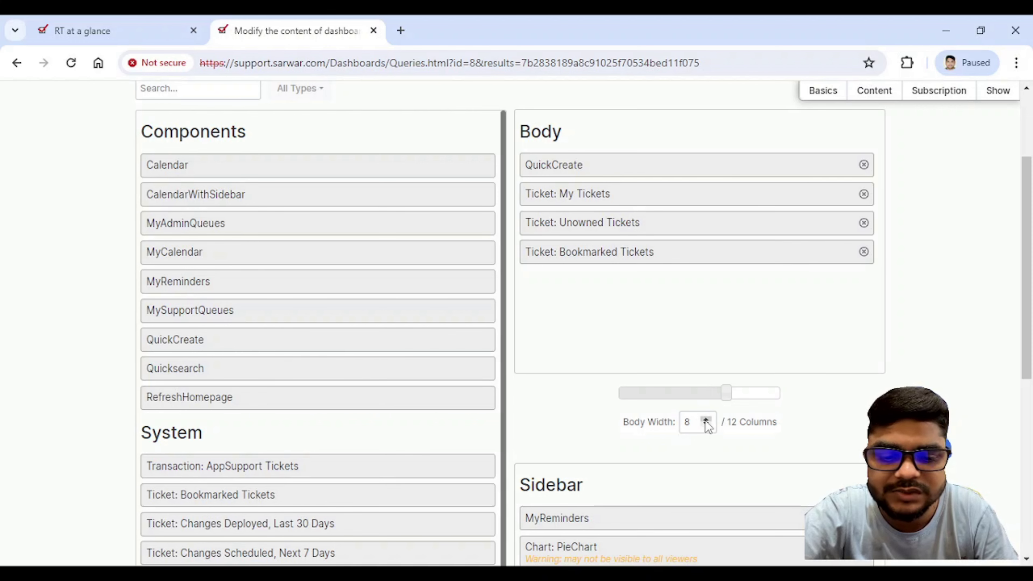
{"action": "scroll", "coordinate": [862, 419], "scroll_direction": "down", "scroll_amount": 1}
{"action": "scroll", "coordinate": [860, 414], "scroll_direction": "down", "scroll_amount": 8}
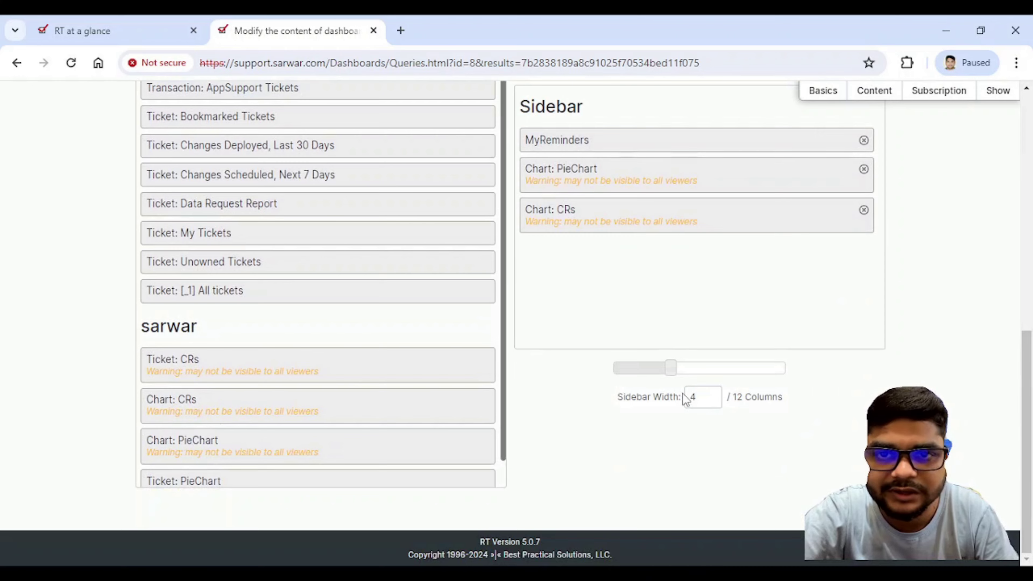
{"action": "scroll", "coordinate": [712, 424], "scroll_direction": "up", "scroll_amount": 8}
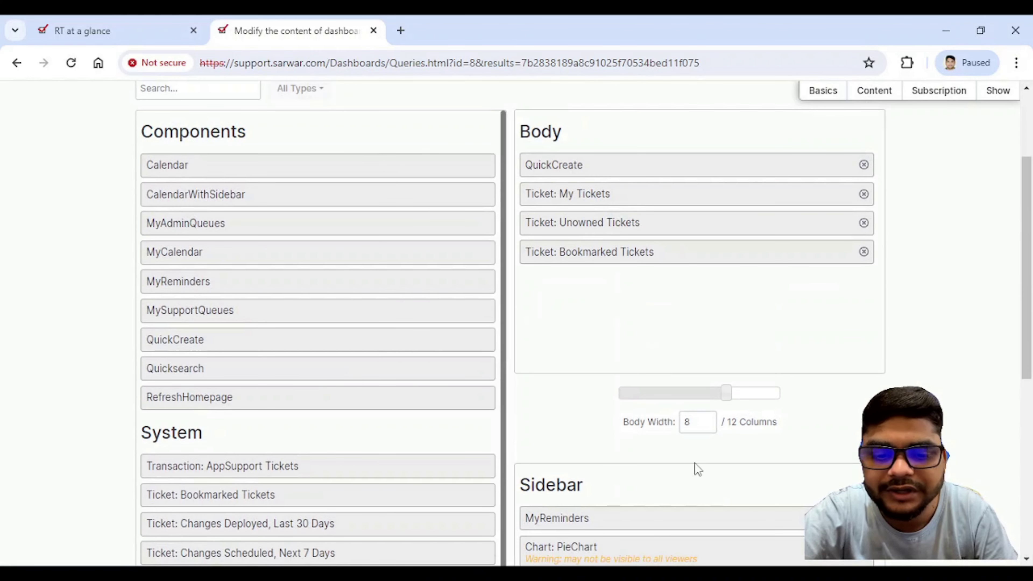
{"action": "scroll", "coordinate": [683, 410], "scroll_direction": "down", "scroll_amount": 8}
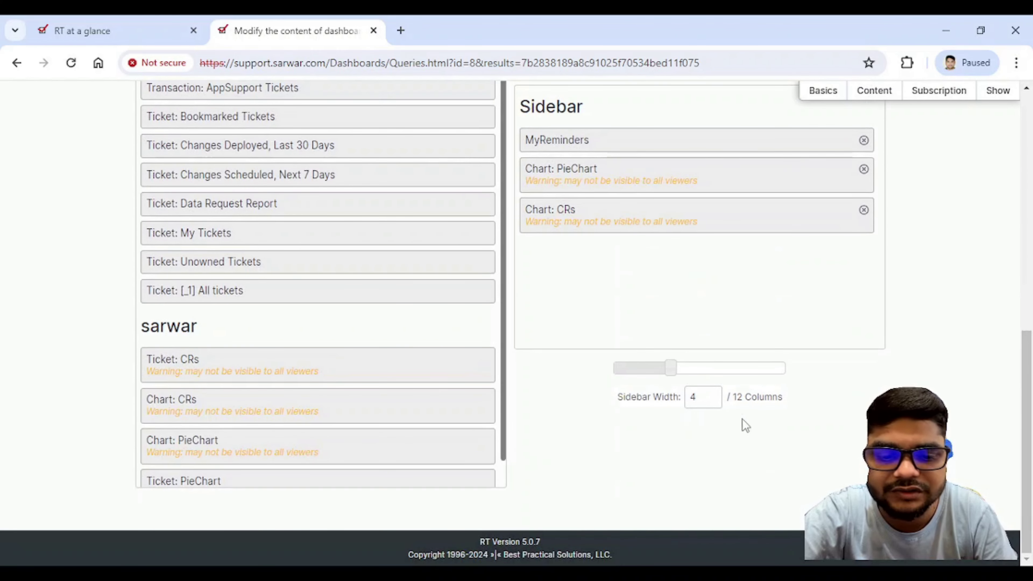
{"action": "scroll", "coordinate": [703, 396], "scroll_direction": "up", "scroll_amount": 10}
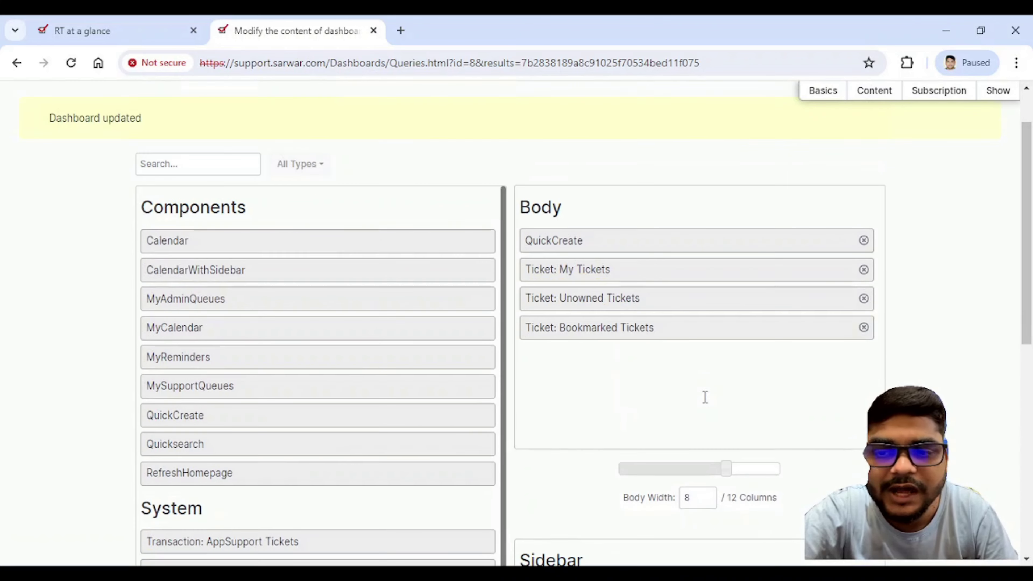
Review the homepage's body and sidebar components, opening ticket #70 from the highest priority list and returning
{"action": "left_click", "coordinate": [51, 31]}
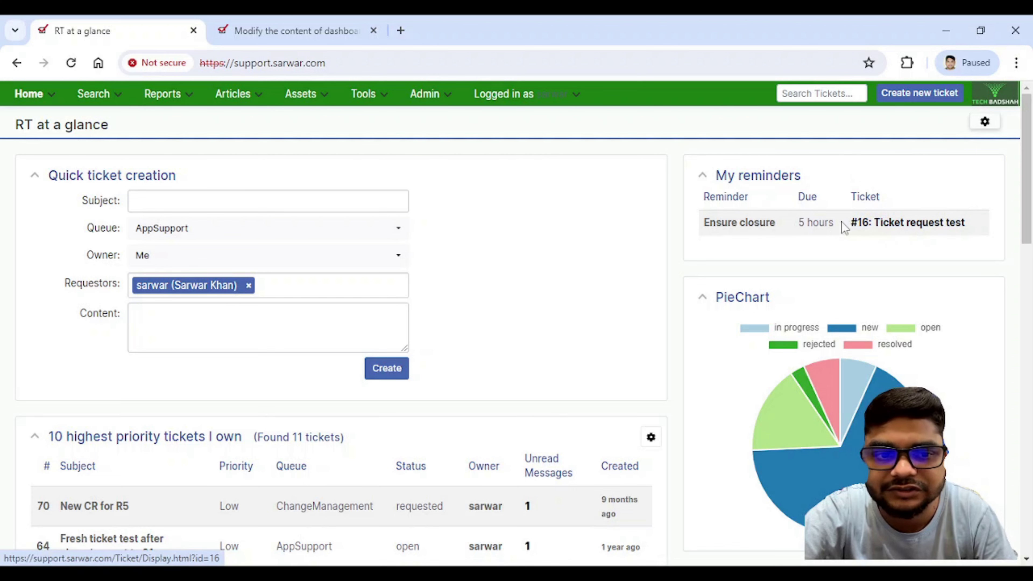
{"action": "scroll", "coordinate": [798, 238], "scroll_direction": "down", "scroll_amount": 5}
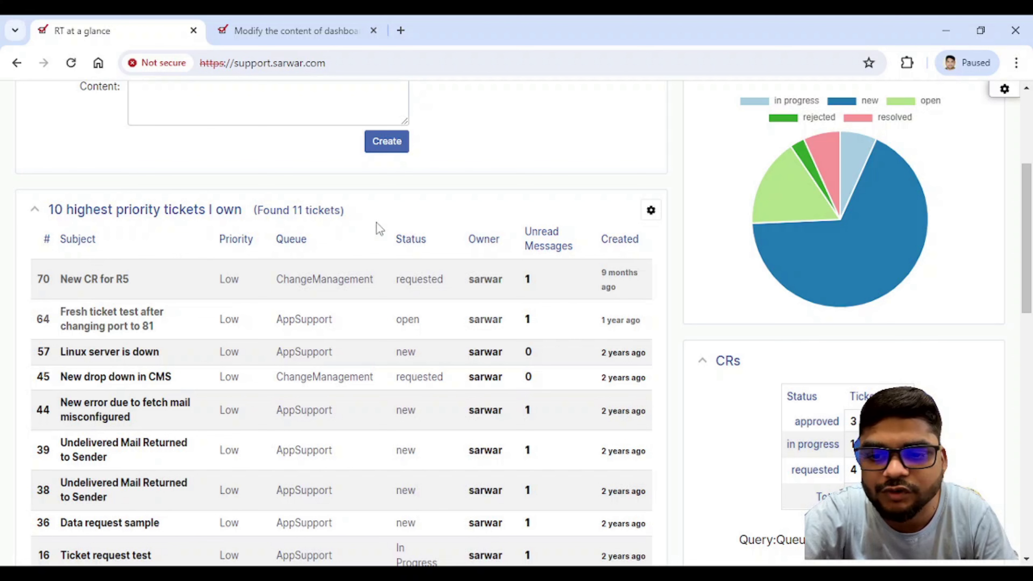
{"action": "left_click", "coordinate": [608, 288]}
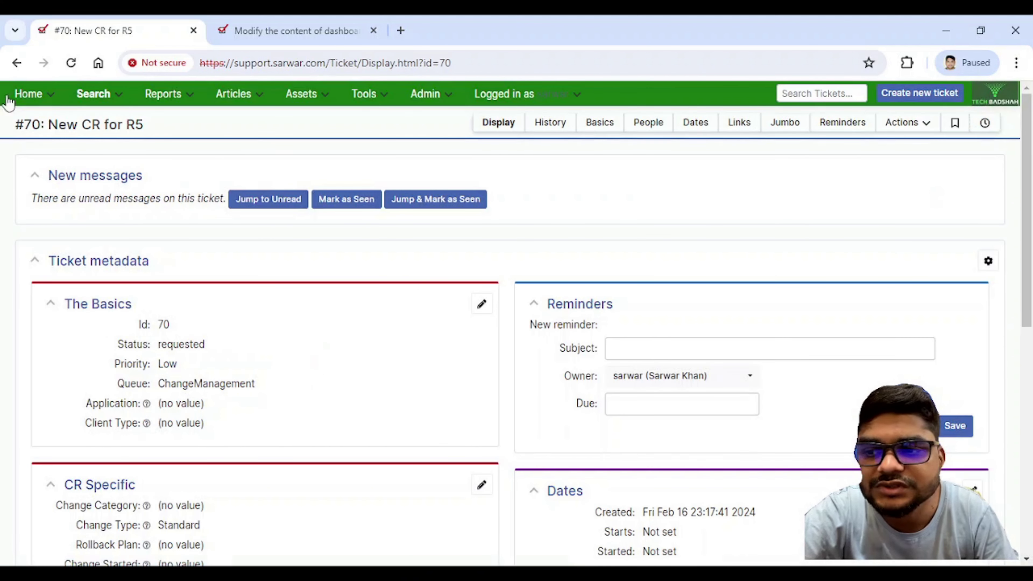
{"action": "left_click", "coordinate": [12, 68]}
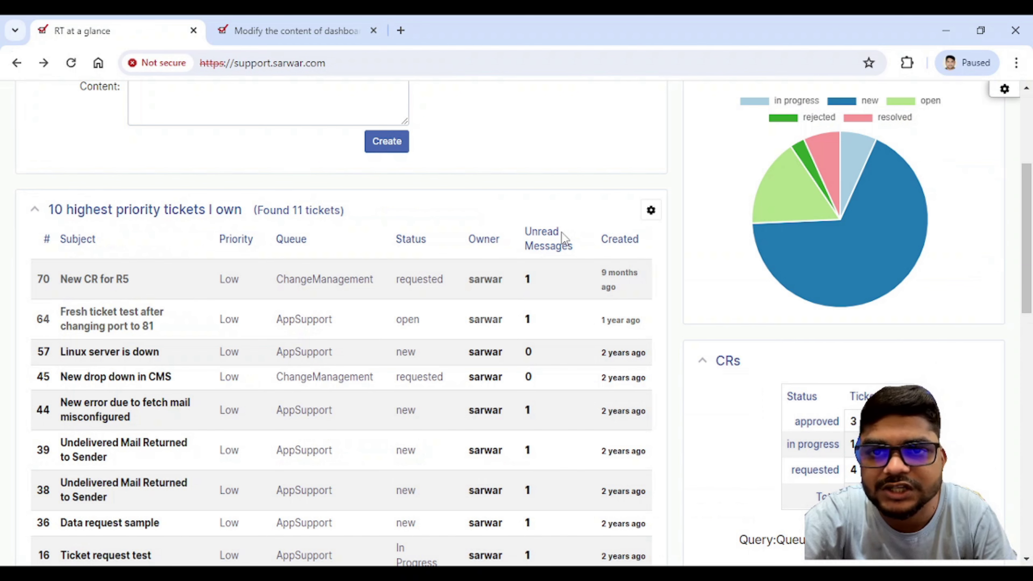
{"action": "scroll", "coordinate": [565, 239], "scroll_direction": "down", "scroll_amount": 6}
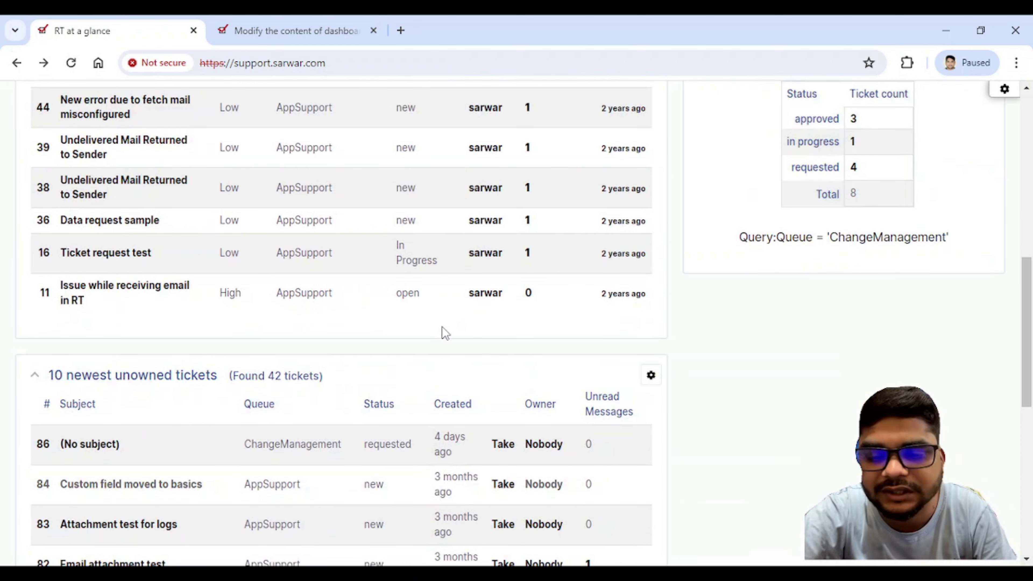
{"action": "scroll", "coordinate": [442, 332], "scroll_direction": "up", "scroll_amount": 8}
Compare the Body and Sidebar width settings in the dashboard editor with the column layout of the homepage
{"action": "left_click", "coordinate": [269, 30]}
{"action": "scroll", "coordinate": [672, 350], "scroll_direction": "down", "scroll_amount": 5}
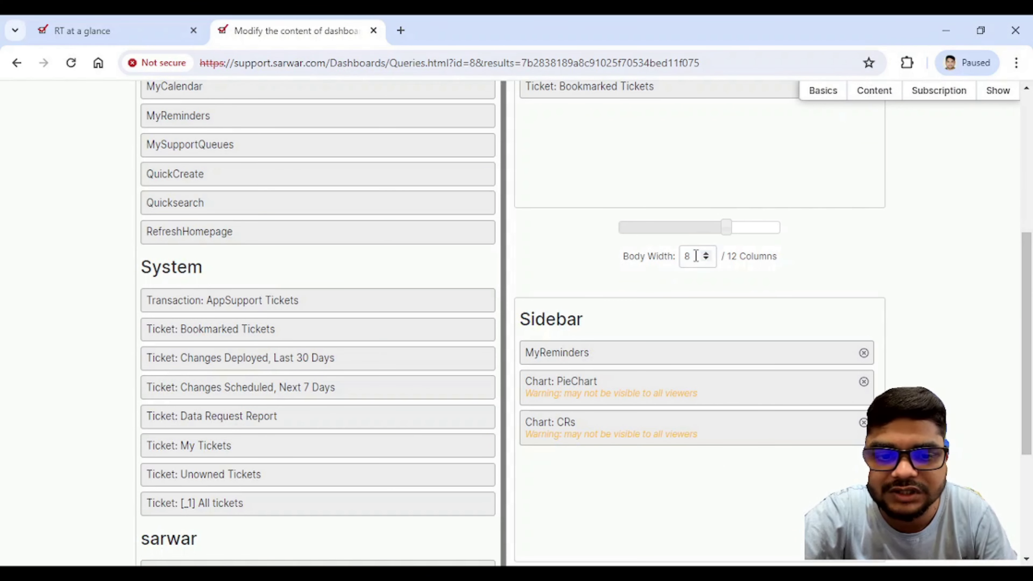
{"action": "scroll", "coordinate": [690, 259], "scroll_direction": "down", "scroll_amount": 5}
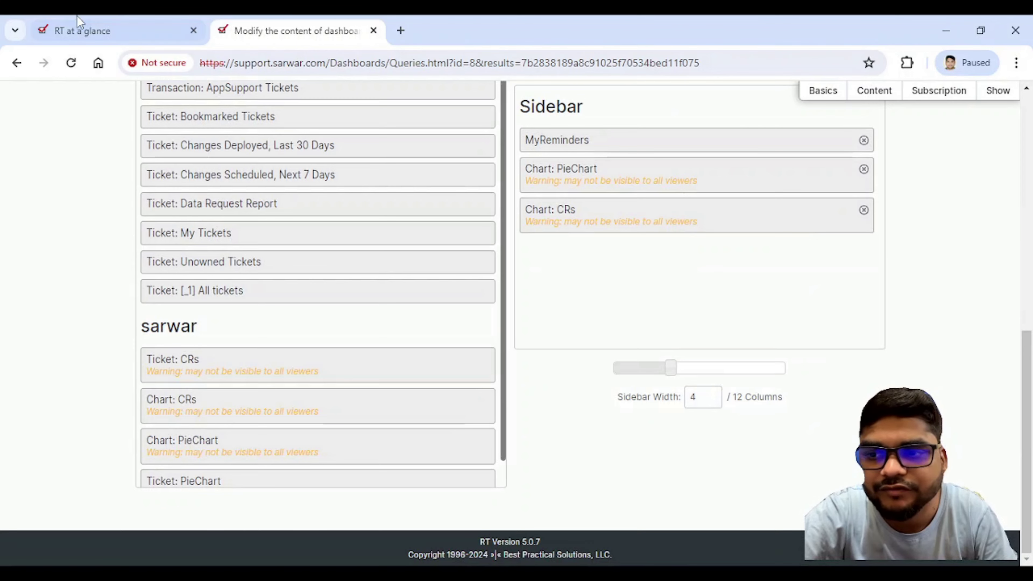
{"action": "left_click", "coordinate": [71, 30]}
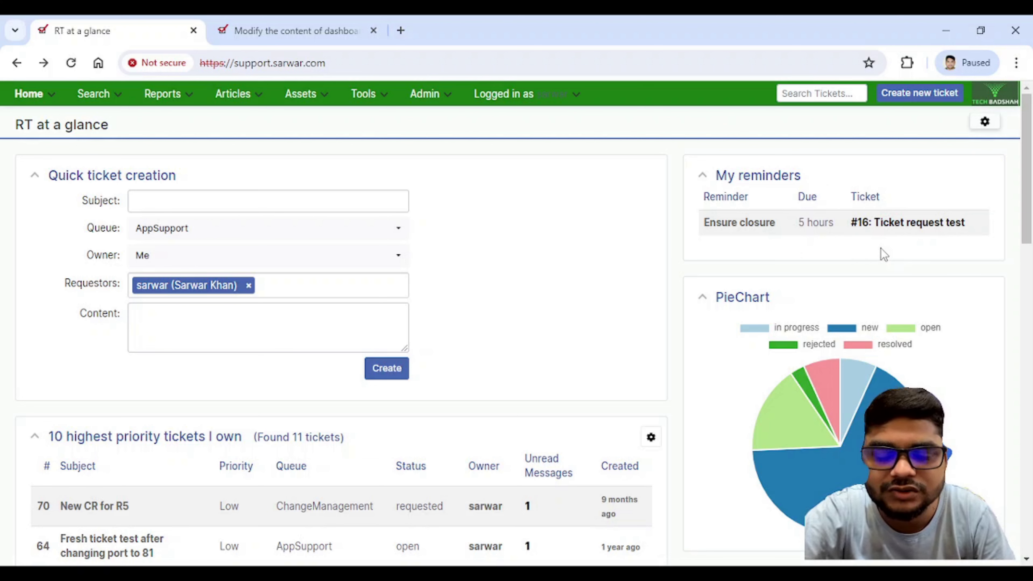
{"action": "left_click", "coordinate": [311, 28]}
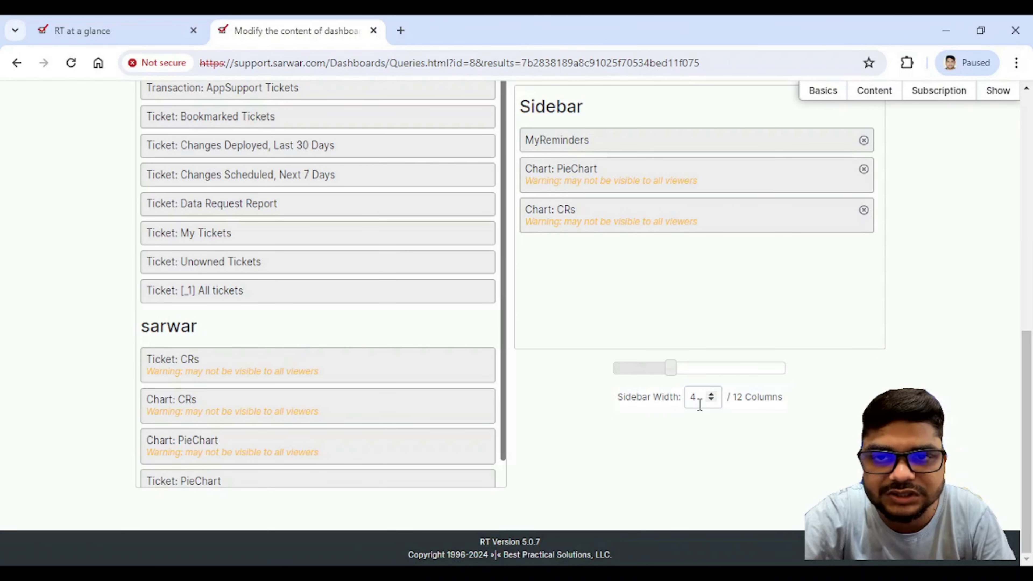
{"action": "key", "text": "Return"}
{"action": "left_click", "coordinate": [114, 30]}
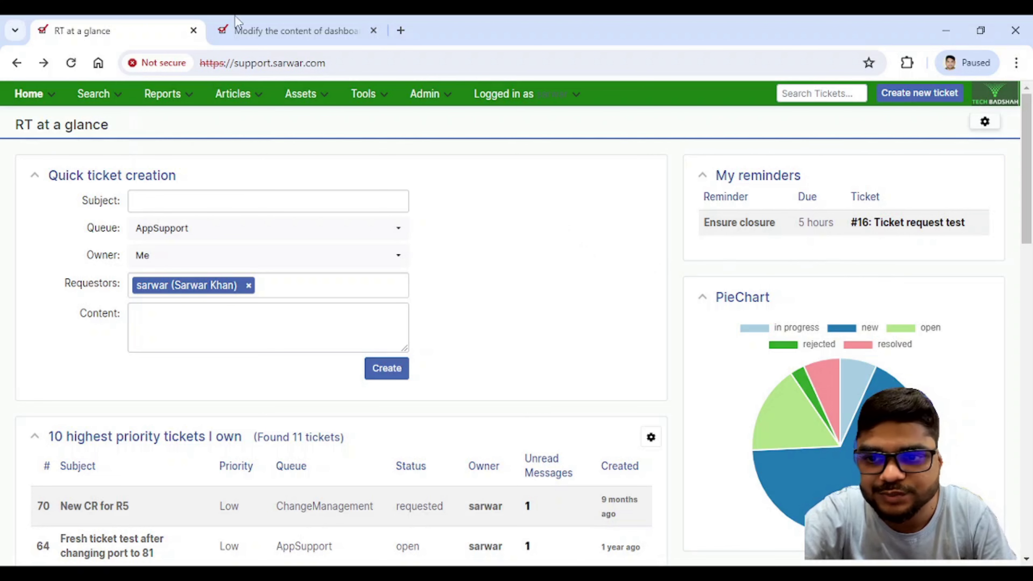
Remove QuickCreate from the Body of the Homepage dashboard, save it, and reload the homepage
{"action": "left_click", "coordinate": [241, 22]}
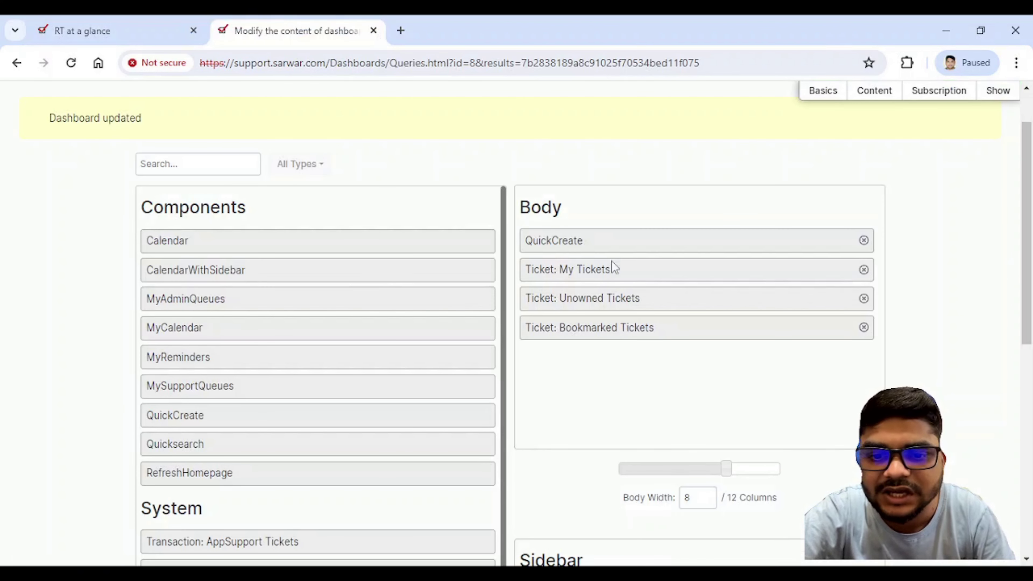
{"action": "left_click", "coordinate": [863, 241]}
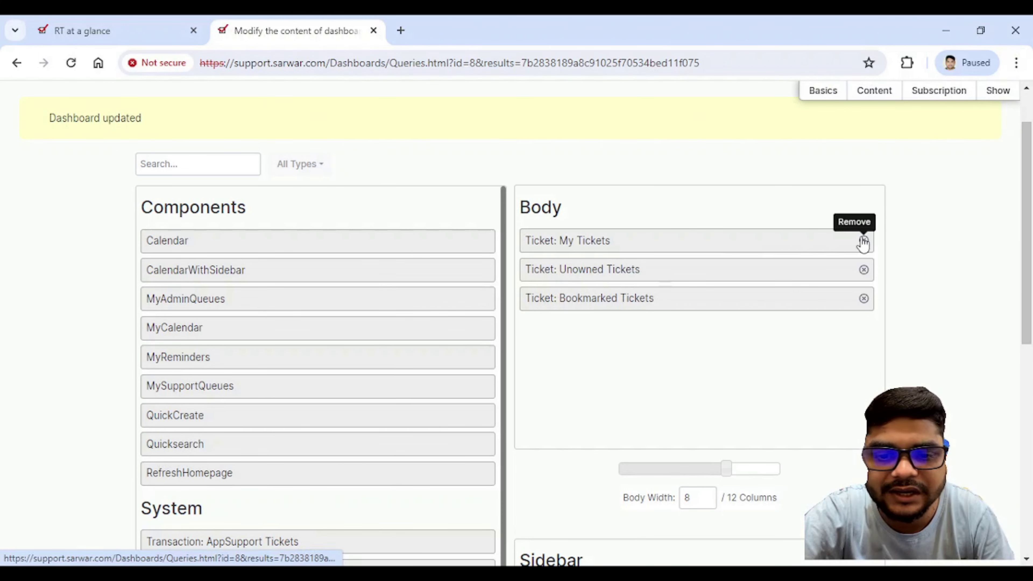
{"action": "scroll", "coordinate": [763, 386], "scroll_direction": "down", "scroll_amount": 1}
{"action": "scroll", "coordinate": [762, 394], "scroll_direction": "down", "scroll_amount": 8}
{"action": "left_click", "coordinate": [866, 506]}
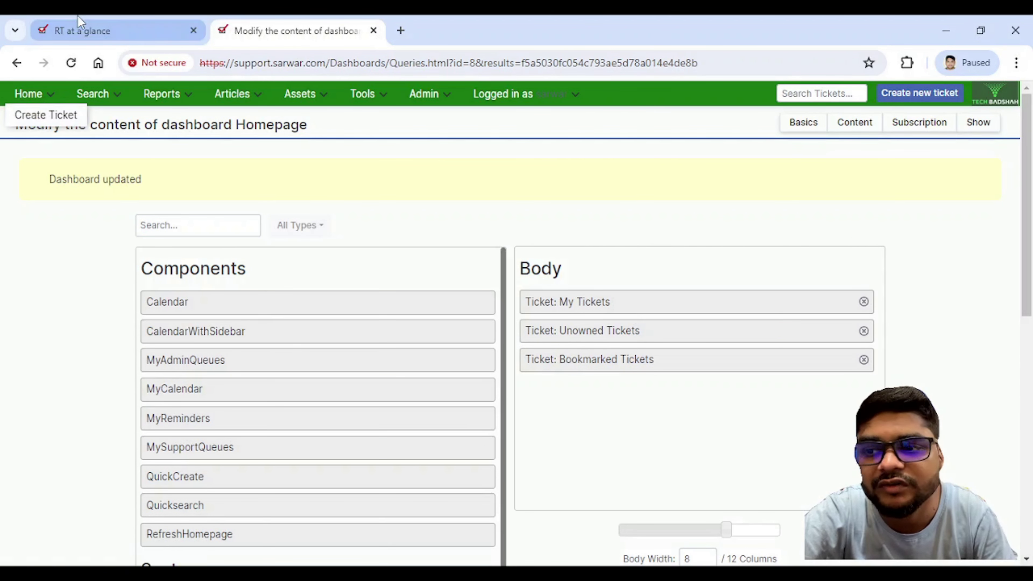
{"action": "left_click", "coordinate": [80, 25]}
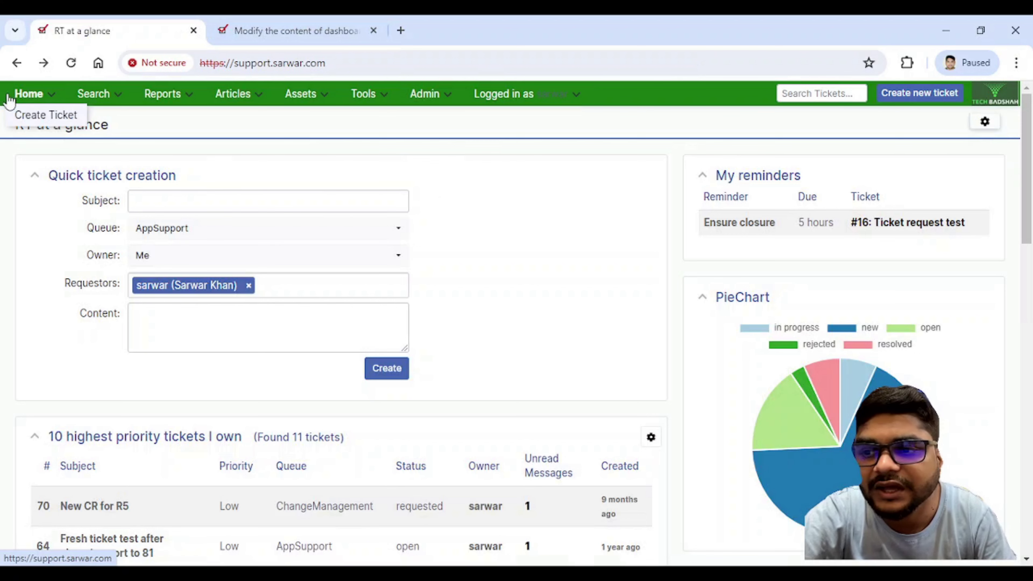
{"action": "left_click", "coordinate": [24, 95]}
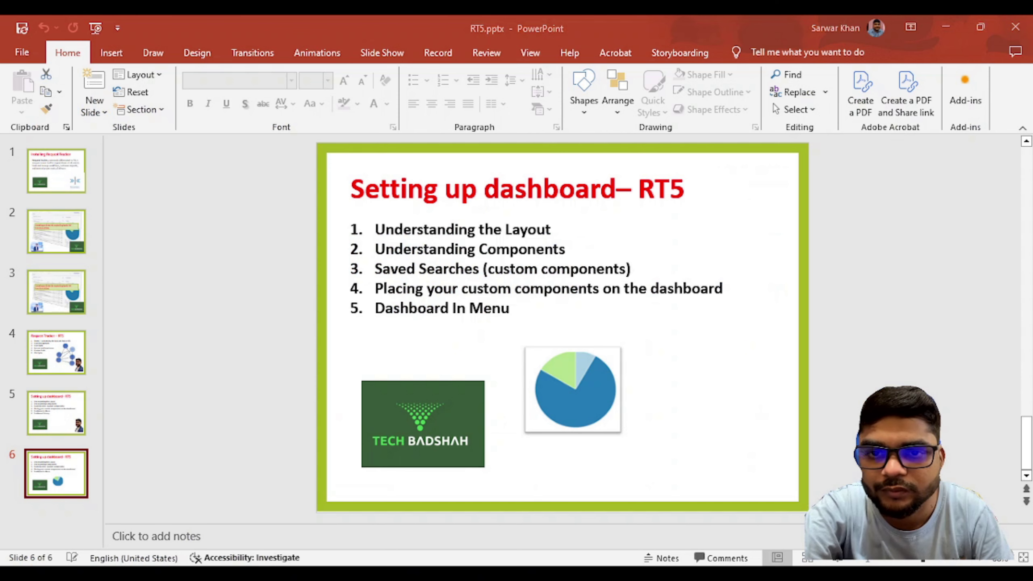
Switch to PowerPoint to check the topics on the "Setting up dashboard– RT5" slide, and return to the browser
{"action": "key", "text": "alt+Tab"}
{"action": "left_click", "coordinate": [407, 229]}
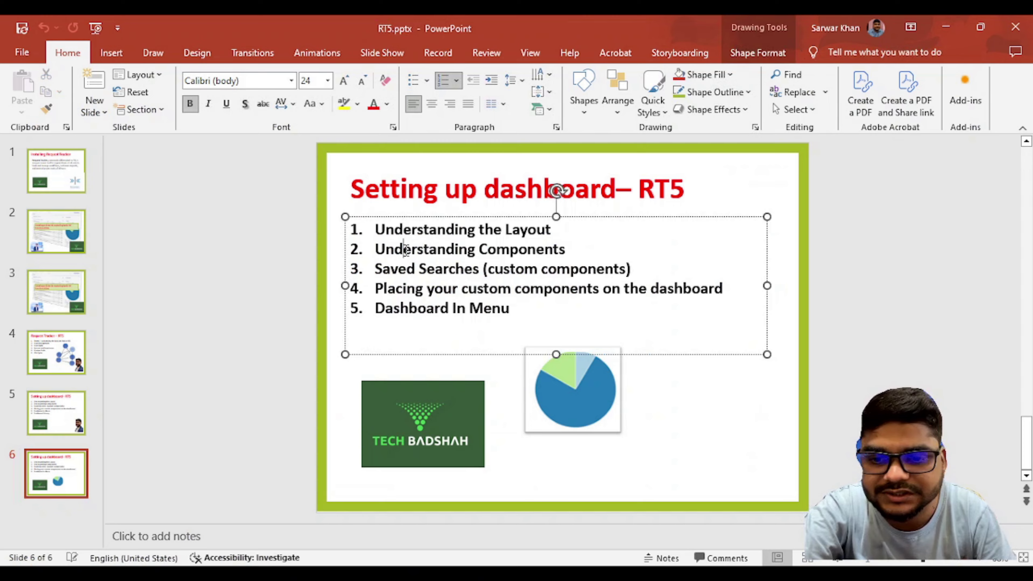
{"action": "key", "text": "alt+Tab"}
Return to the dashboard editor and review the built-in components, from Calendar to RefreshHomepage
{"action": "left_click", "coordinate": [293, 32]}
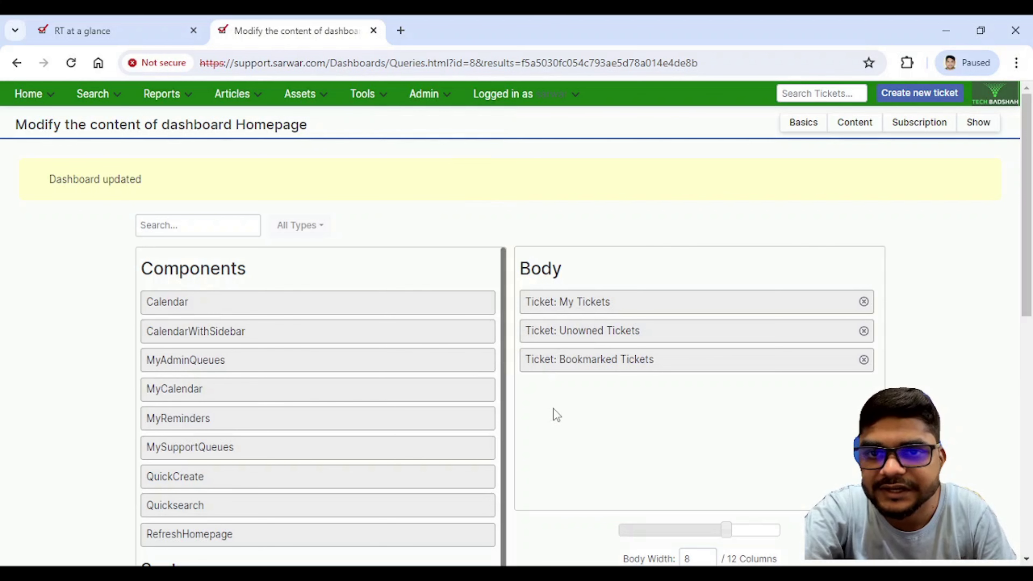
{"action": "scroll", "coordinate": [205, 279], "scroll_direction": "down", "scroll_amount": 1}
{"action": "scroll", "coordinate": [91, 360], "scroll_direction": "down", "scroll_amount": 5}
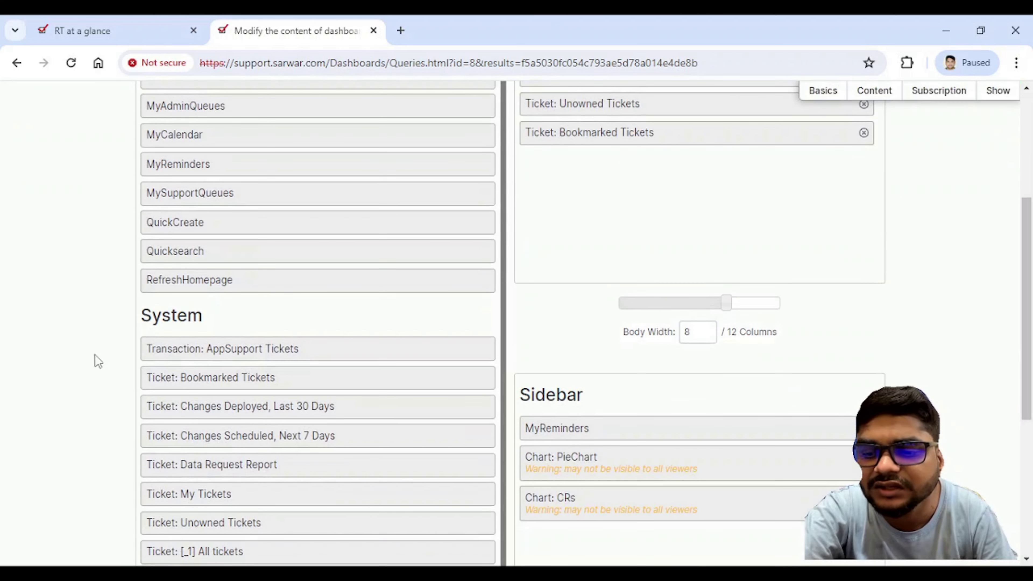
{"action": "scroll", "coordinate": [74, 334], "scroll_direction": "down", "scroll_amount": 2}
{"action": "scroll", "coordinate": [74, 333], "scroll_direction": "up", "scroll_amount": 7}
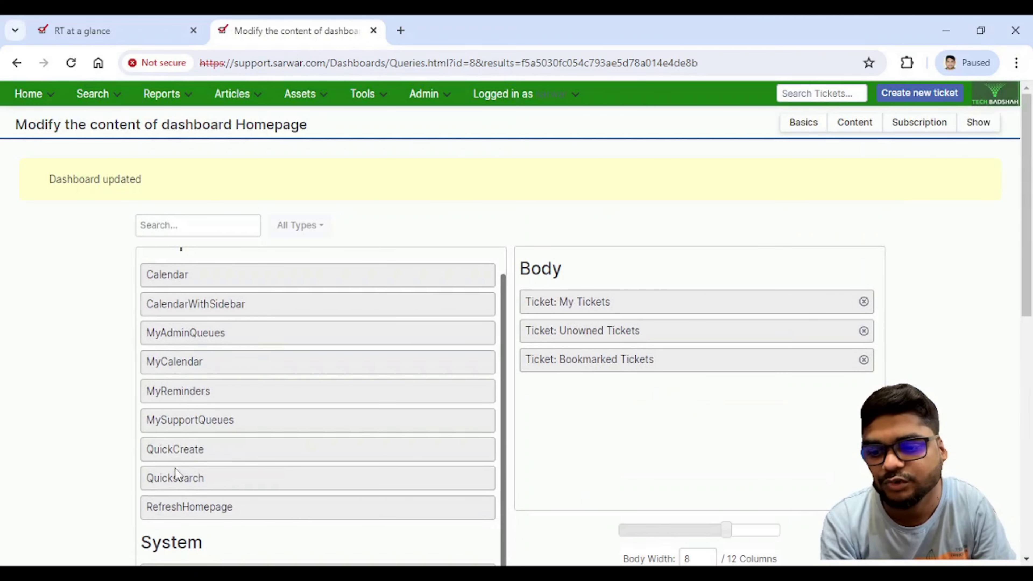
Examine the System group of saved searches available as dashboard components
{"action": "scroll", "coordinate": [124, 415], "scroll_direction": "down", "scroll_amount": 7}
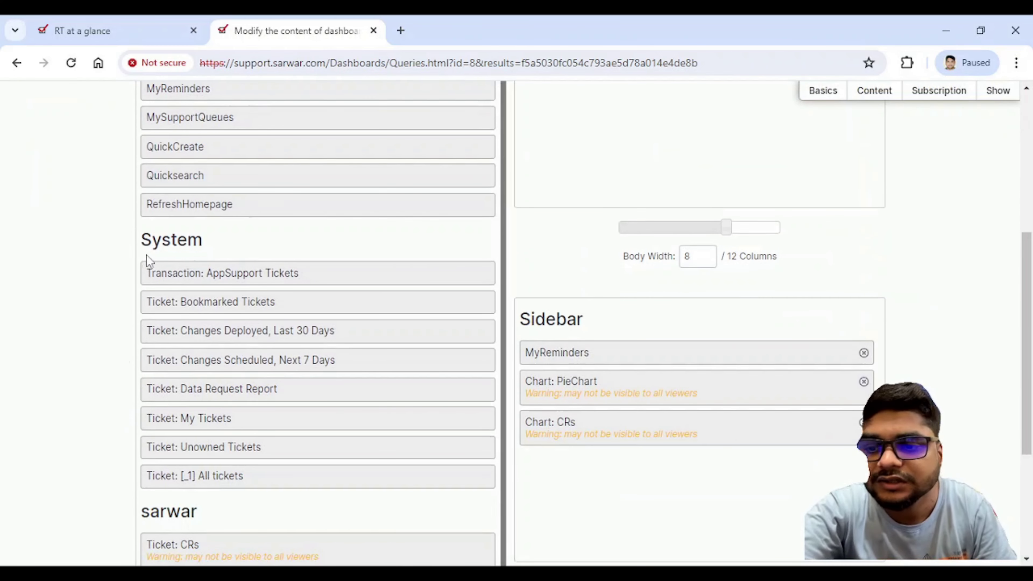
{"action": "left_click_drag", "start_coordinate": [142, 240], "coordinate": [205, 243]}
{"action": "scroll", "coordinate": [205, 244], "scroll_direction": "down", "scroll_amount": 2}
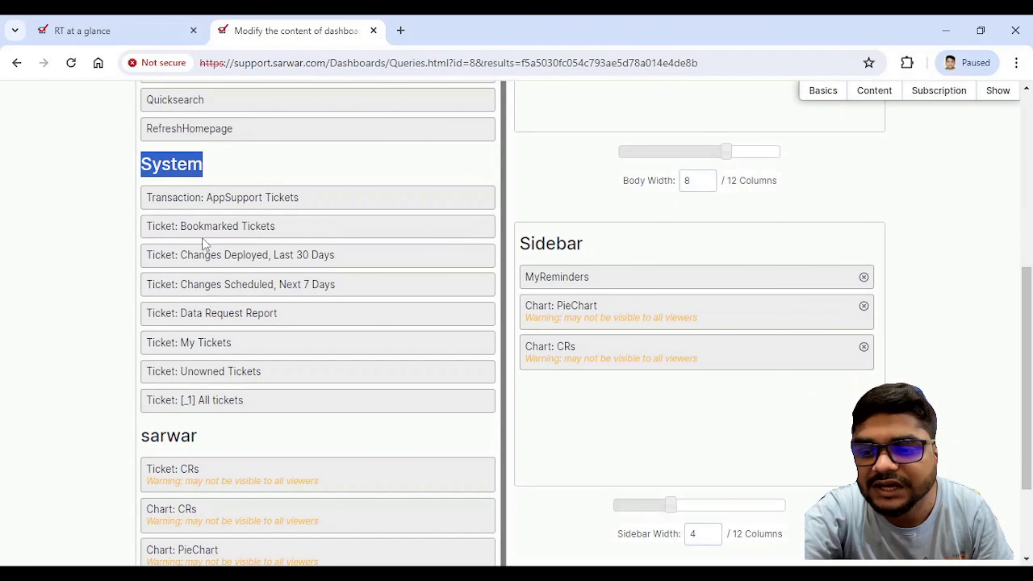
{"action": "left_click", "coordinate": [89, 255]}
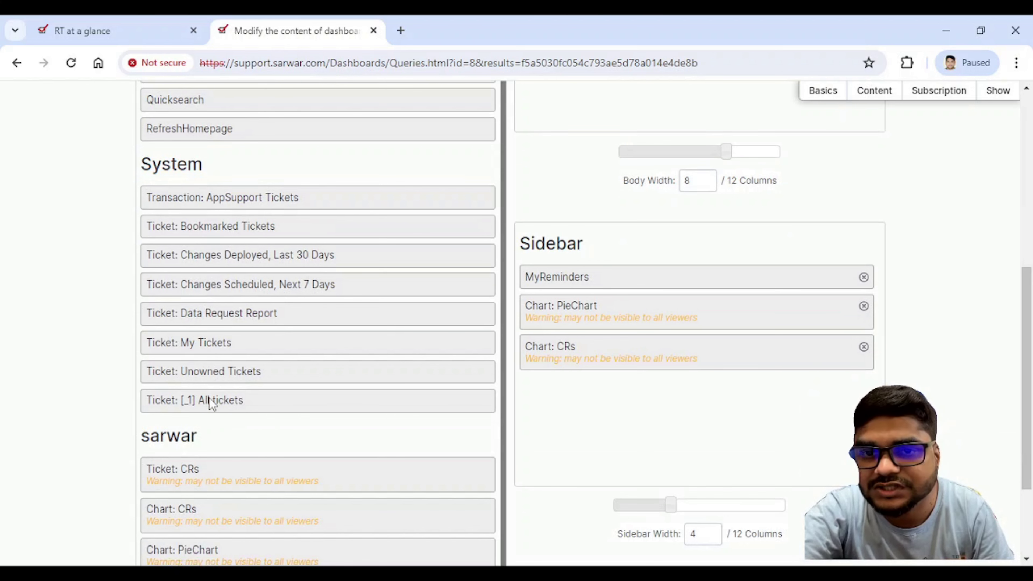
Examine the personal saved searches and charts, CRs and PieChart, listed below the System group
{"action": "scroll", "coordinate": [210, 403], "scroll_direction": "down", "scroll_amount": 3}
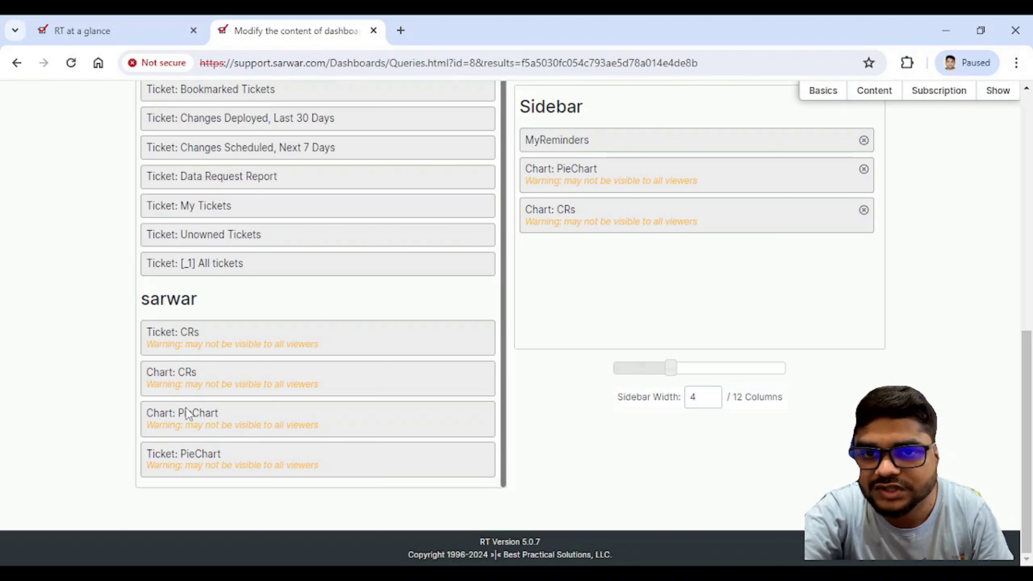
{"action": "left_click_drag", "start_coordinate": [198, 303], "coordinate": [139, 303]}
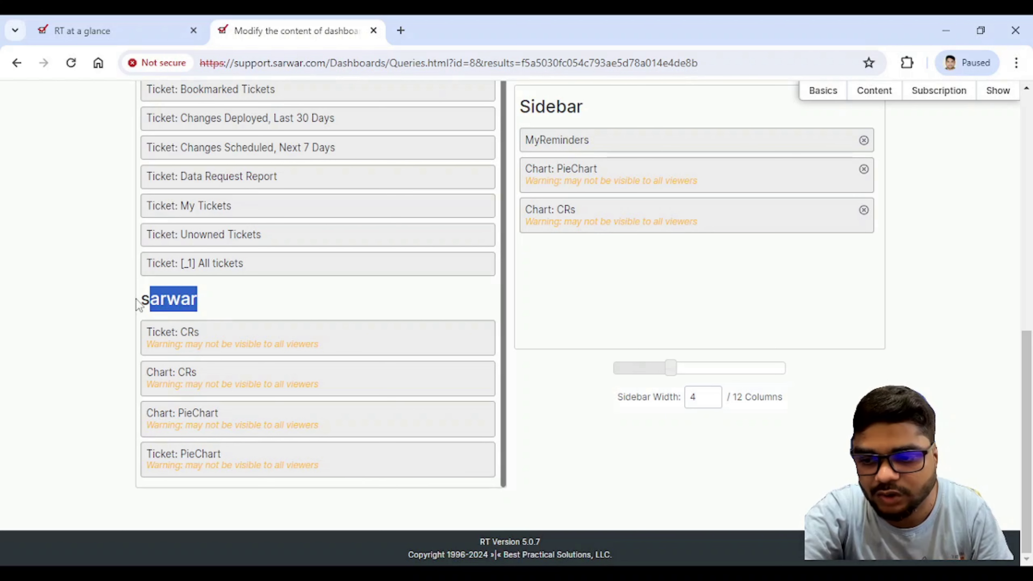
{"action": "left_click", "coordinate": [109, 304]}
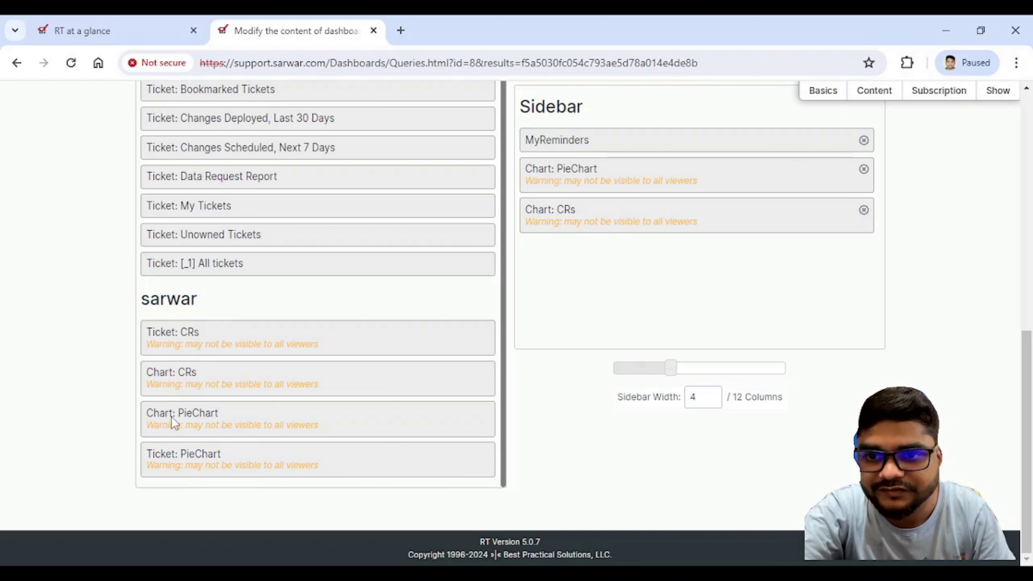
{"action": "scroll", "coordinate": [171, 415], "scroll_direction": "up", "scroll_amount": 1}
{"action": "scroll", "coordinate": [224, 271], "scroll_direction": "up", "scroll_amount": 3}
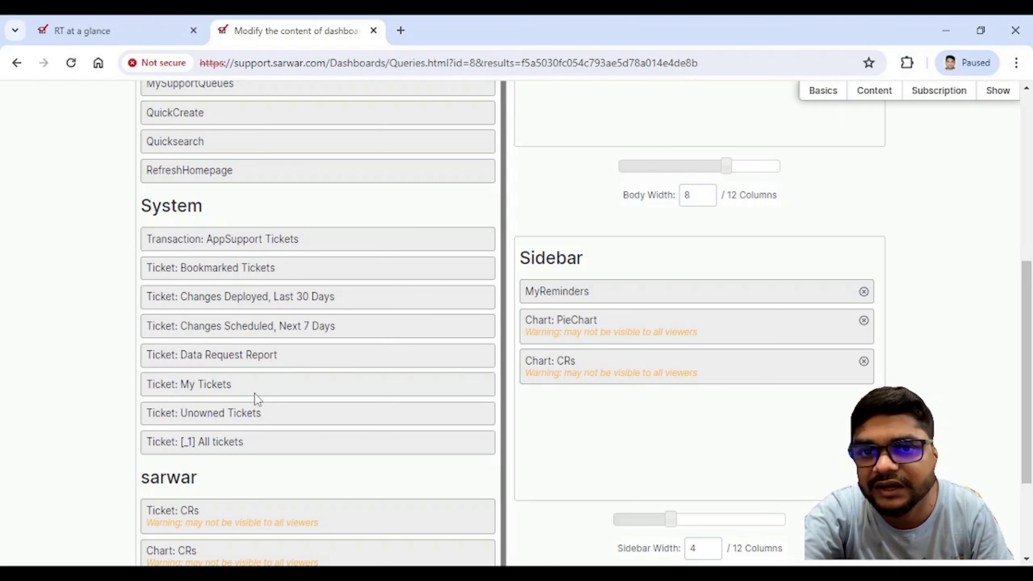
Open the full results of "10 highest priority tickets I own" from the homepage, and return to the homepage
{"action": "left_click", "coordinate": [104, 28]}
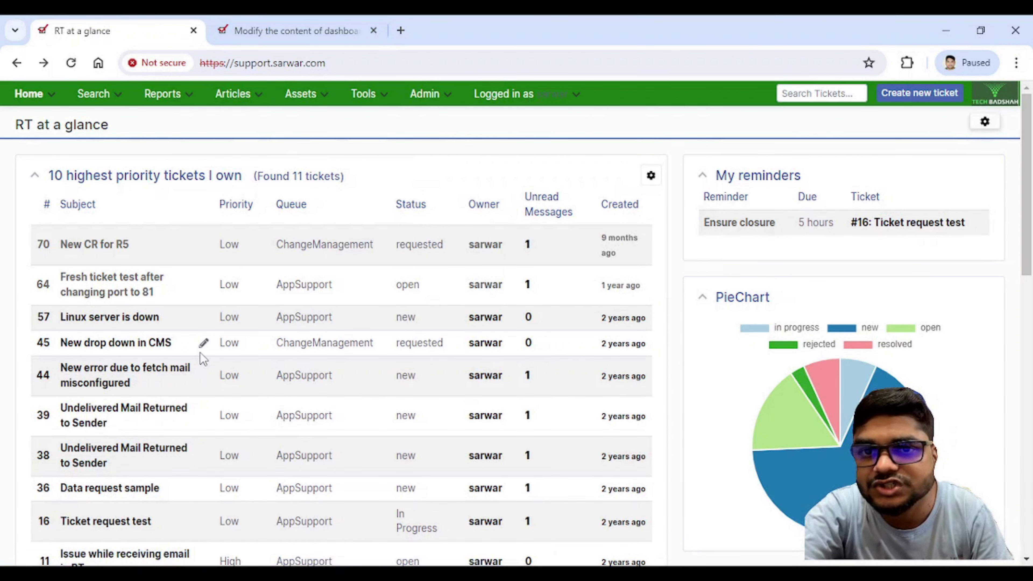
{"action": "left_click", "coordinate": [154, 181]}
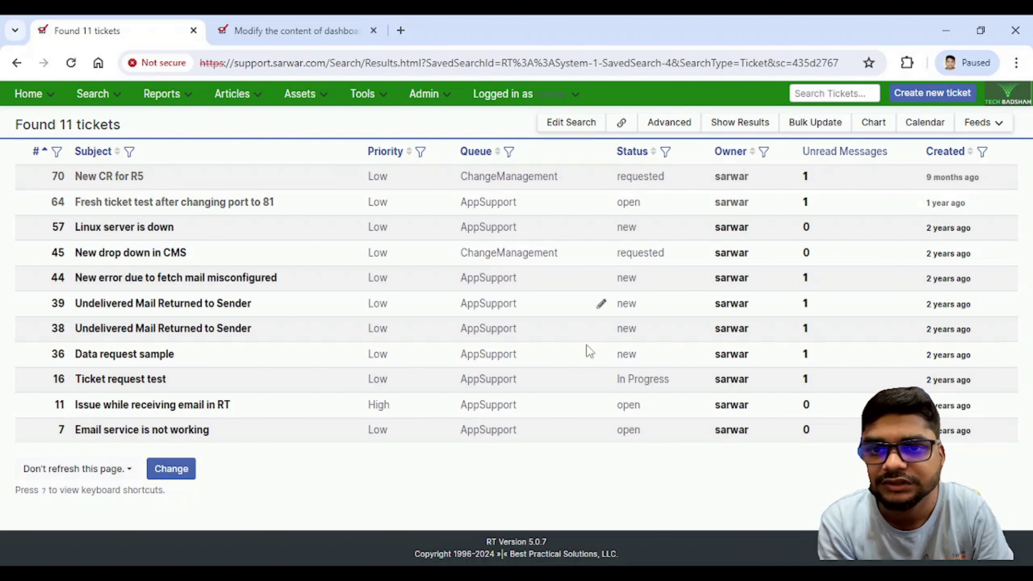
{"action": "left_click", "coordinate": [93, 94]}
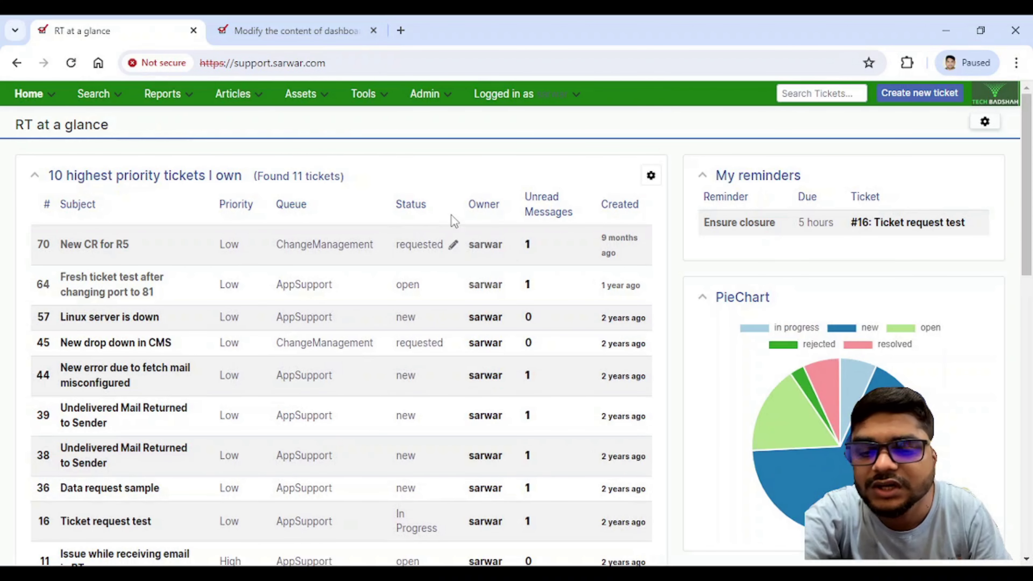
Return to the dashboard editor and compare the System saved searches with the personal ones, down to the PieChart ticket search
{"action": "left_click", "coordinate": [296, 30]}
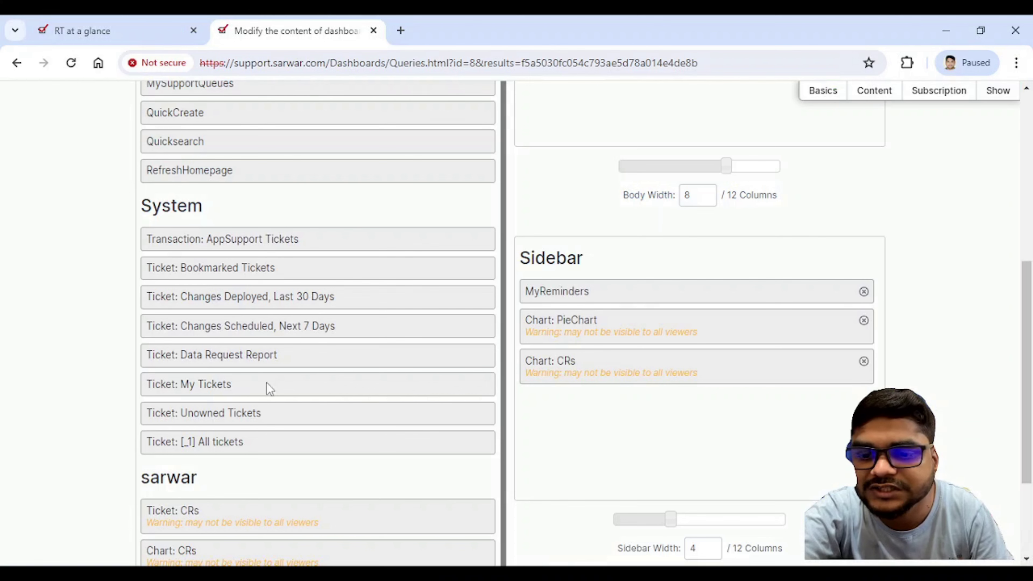
{"action": "left_click_drag", "start_coordinate": [211, 206], "coordinate": [141, 206]}
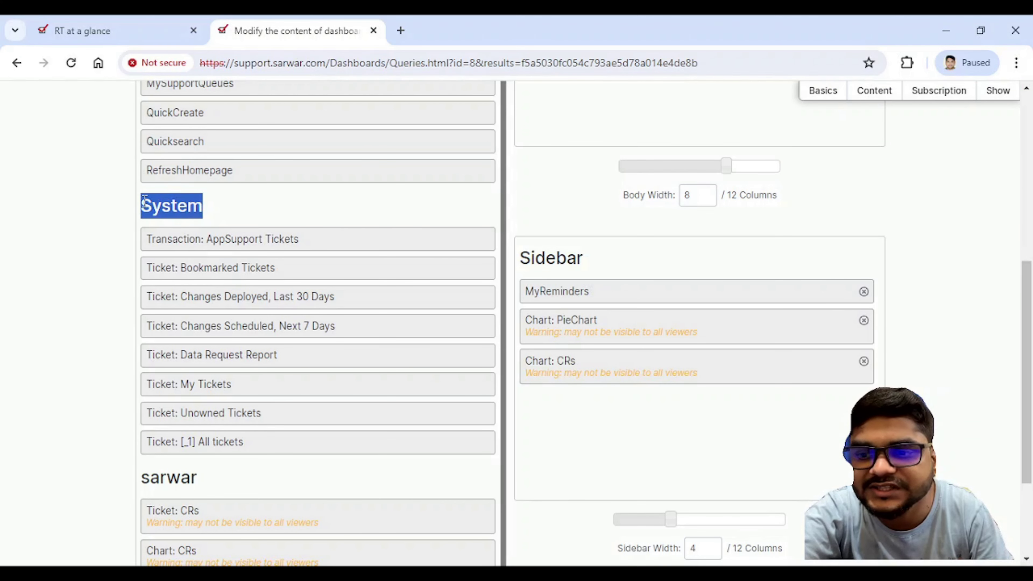
{"action": "scroll", "coordinate": [236, 392], "scroll_direction": "down", "scroll_amount": 1}
{"action": "left_click", "coordinate": [188, 459]}
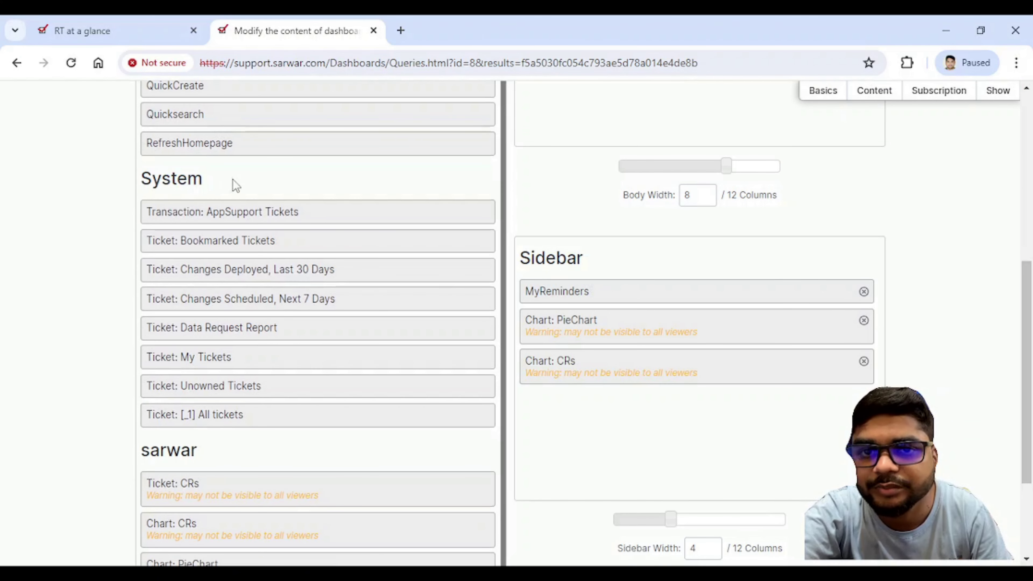
{"action": "left_click_drag", "start_coordinate": [129, 464], "coordinate": [224, 446]}
{"action": "left_click", "coordinate": [224, 446]}
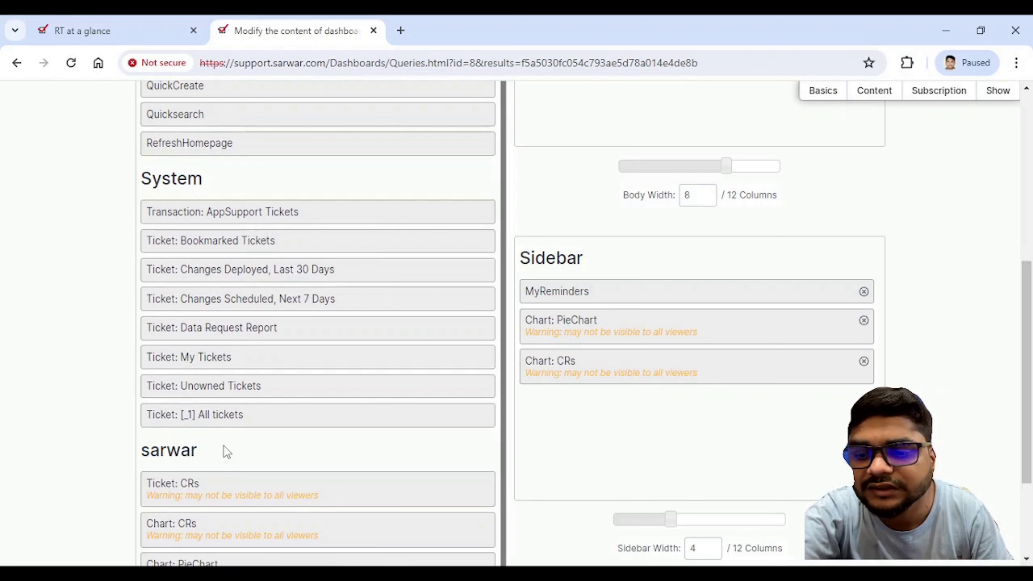
{"action": "scroll", "coordinate": [224, 446], "scroll_direction": "down", "scroll_amount": 3}
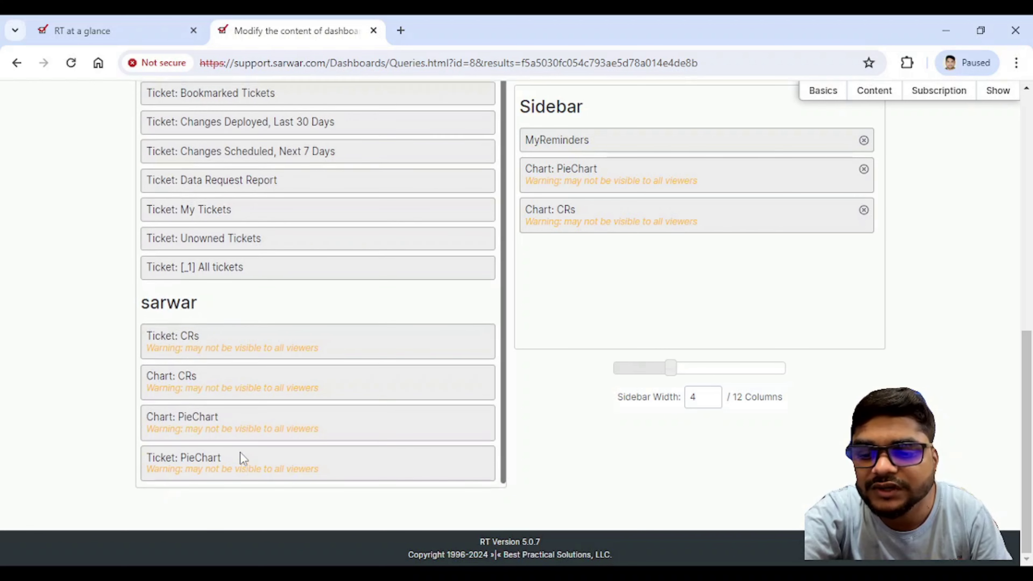
{"action": "scroll", "coordinate": [239, 452], "scroll_direction": "up", "scroll_amount": 1}
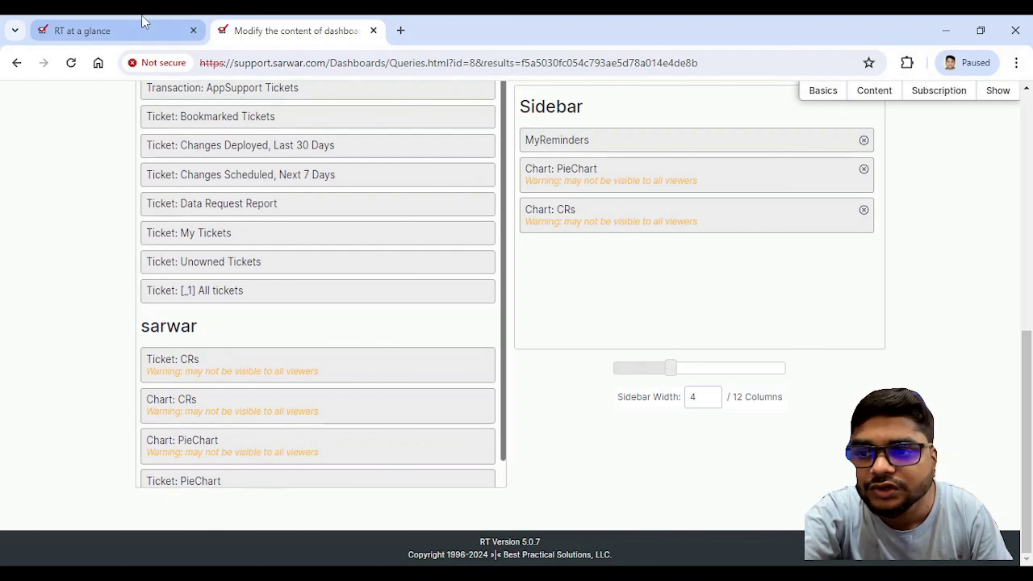
Check the CRs component on the homepage against the Sidebar components in the dashboard editor
{"action": "left_click", "coordinate": [122, 30]}
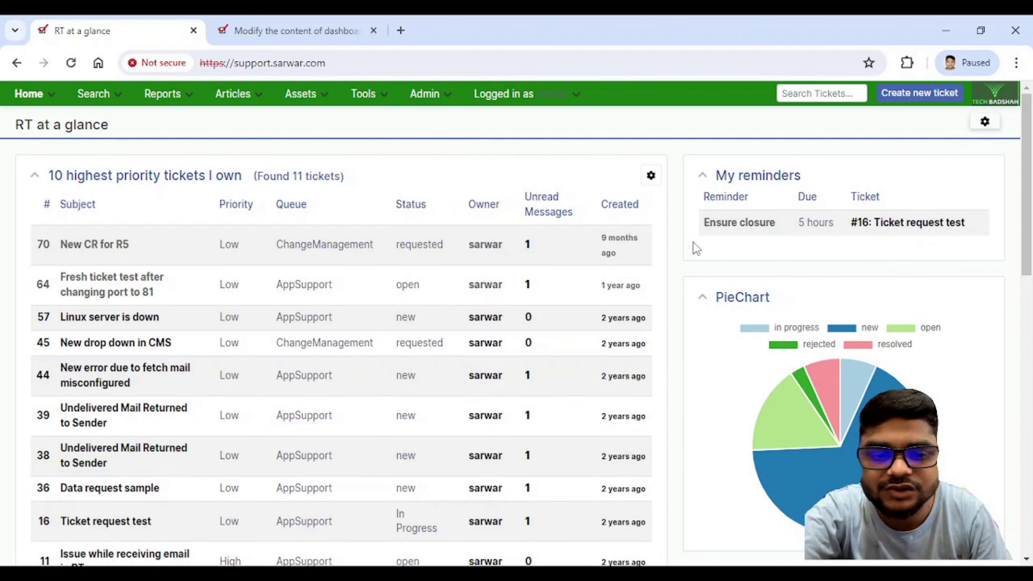
{"action": "scroll", "coordinate": [715, 224], "scroll_direction": "down", "scroll_amount": 2}
{"action": "scroll", "coordinate": [760, 219], "scroll_direction": "down", "scroll_amount": 5}
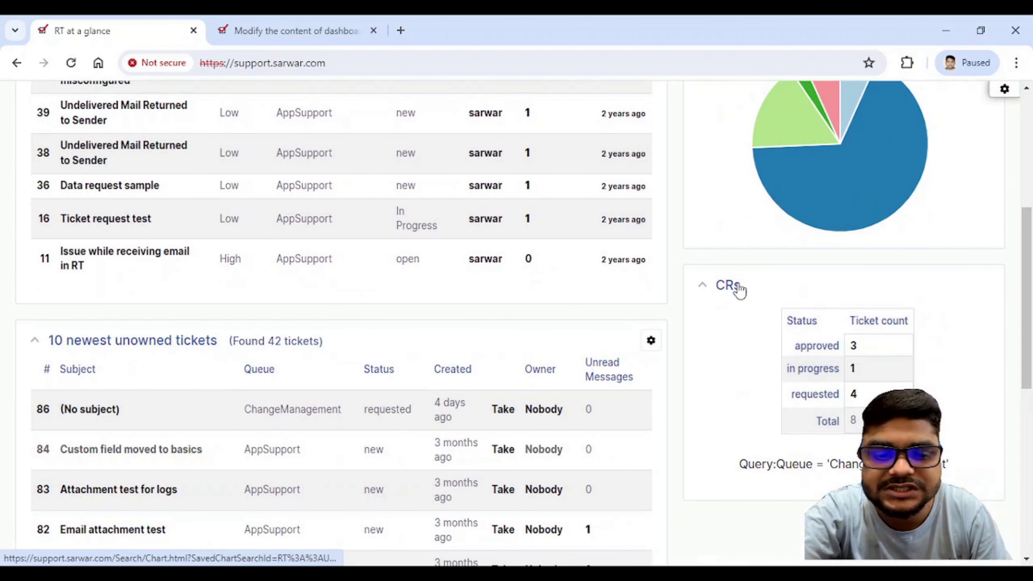
{"action": "key", "text": "ctrl+Tab"}
{"action": "scroll", "coordinate": [570, 390], "scroll_direction": "up", "scroll_amount": 3}
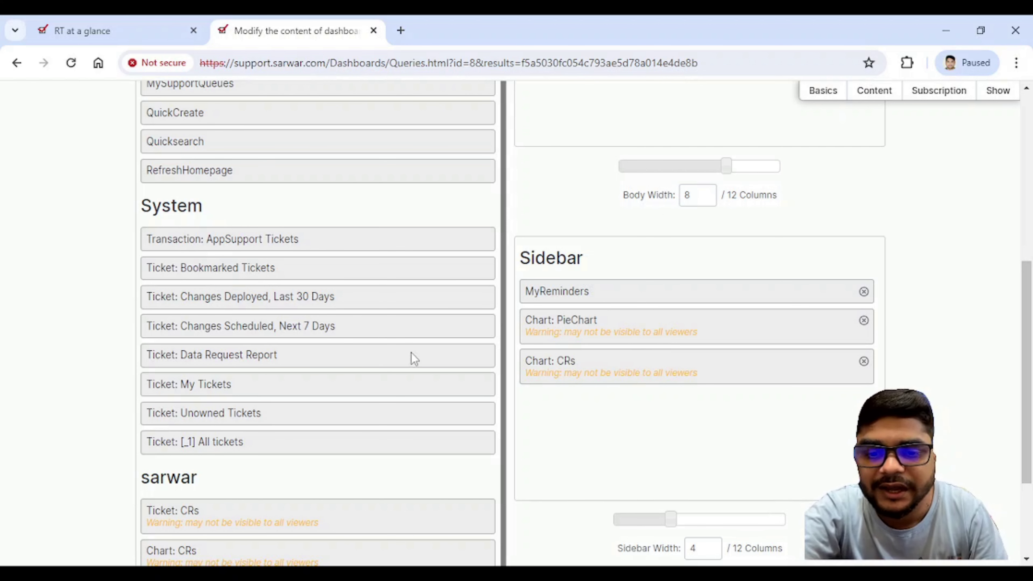
{"action": "scroll", "coordinate": [327, 350], "scroll_direction": "down", "scroll_amount": 1}
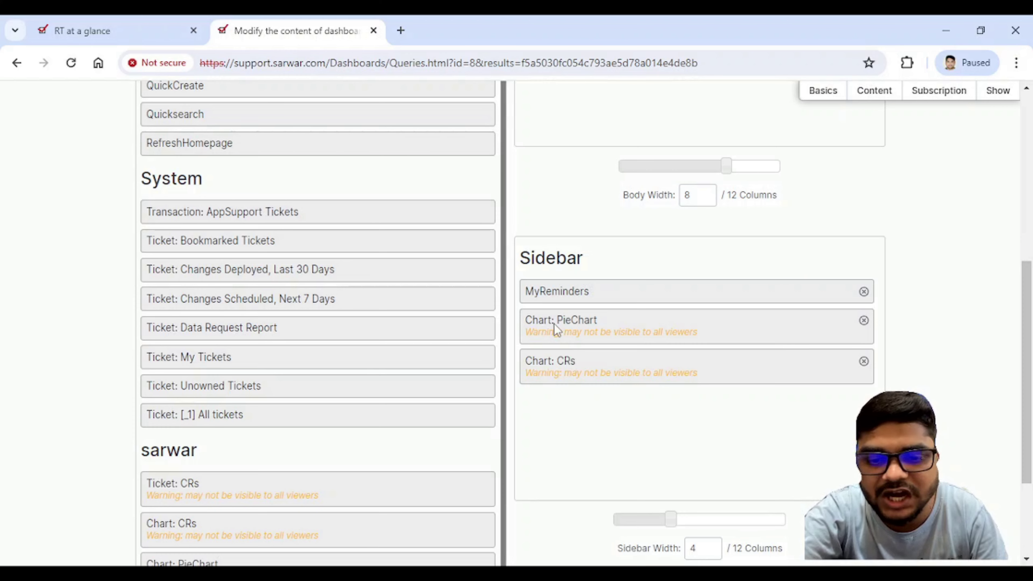
Review the PieChart and CRs components on the homepage, and switch to the dashboard outline slide in PowerPoint
{"action": "left_click", "coordinate": [81, 30]}
{"action": "scroll", "coordinate": [727, 362], "scroll_direction": "up", "scroll_amount": 3}
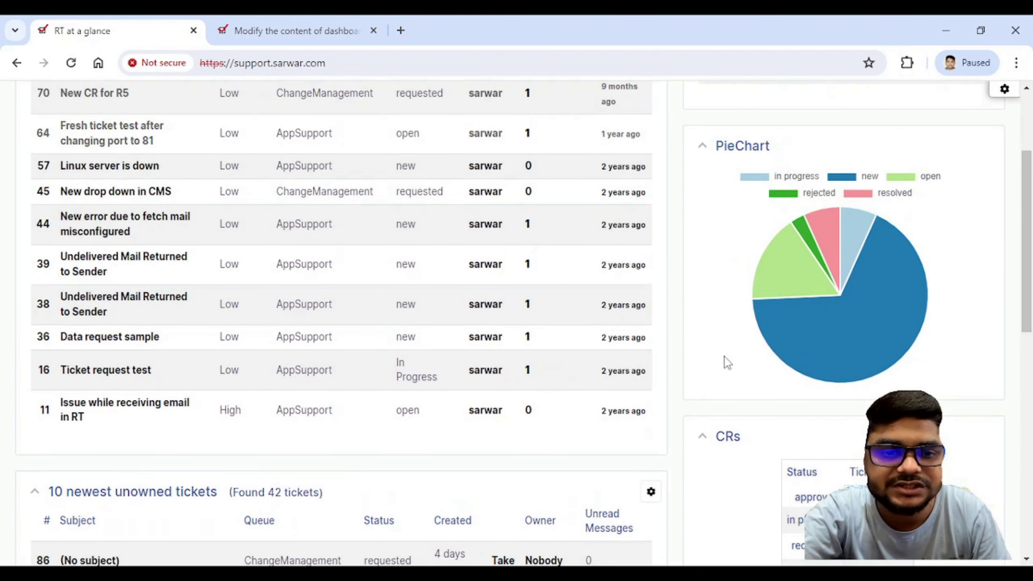
{"action": "scroll", "coordinate": [874, 265], "scroll_direction": "down", "scroll_amount": 5}
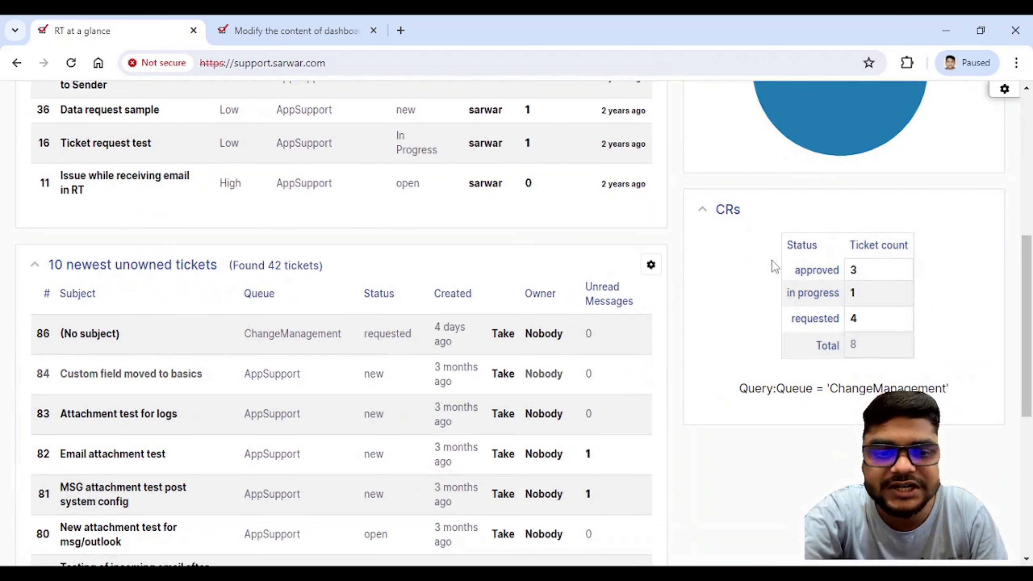
{"action": "scroll", "coordinate": [789, 285], "scroll_direction": "up", "scroll_amount": 8}
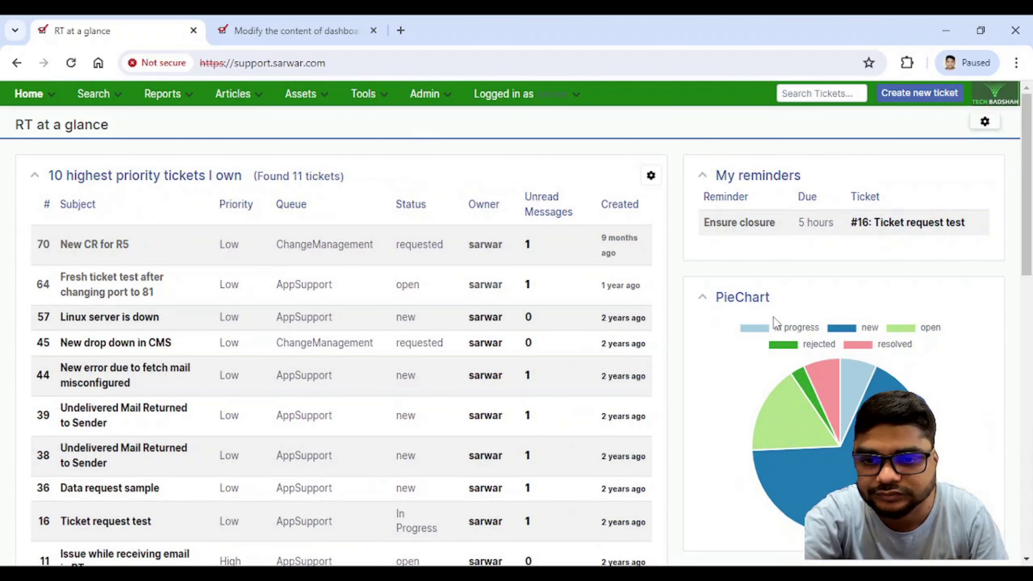
{"action": "key", "text": "alt+Tab"}
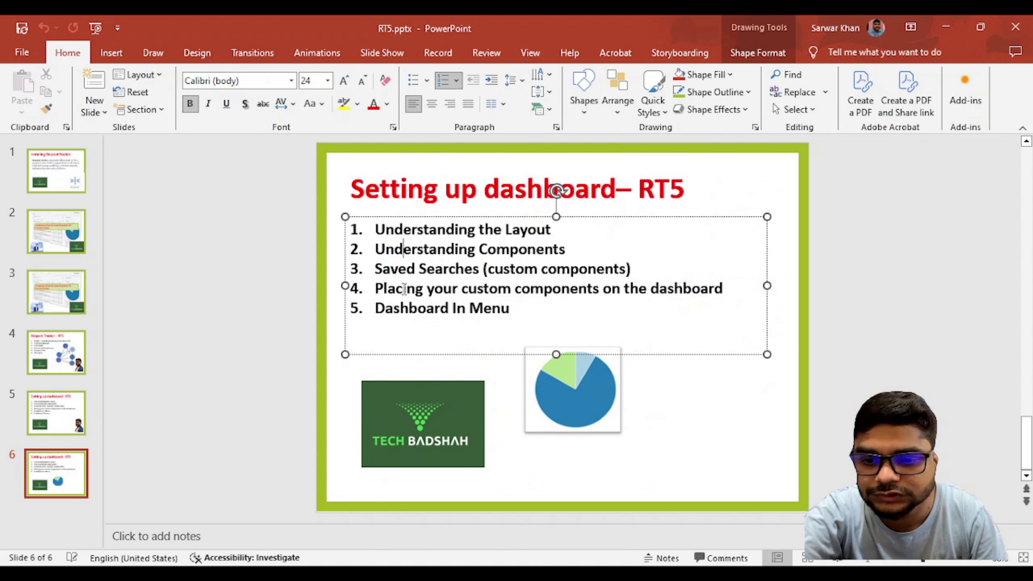
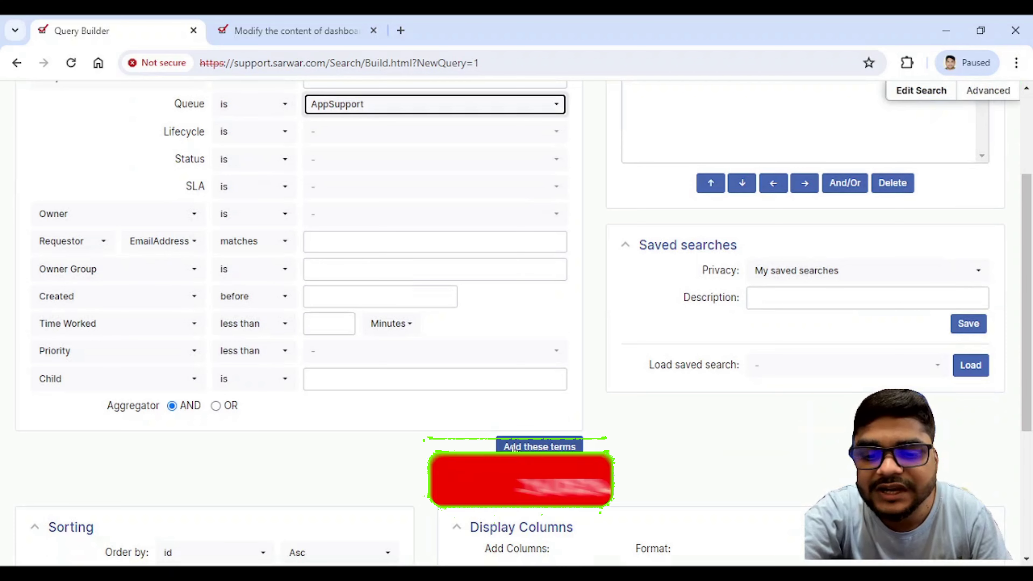
Add the criterion Queue is AppSupport to the current search in the Query Builder
{"action": "scroll", "coordinate": [696, 253], "scroll_direction": "up", "scroll_amount": 3}
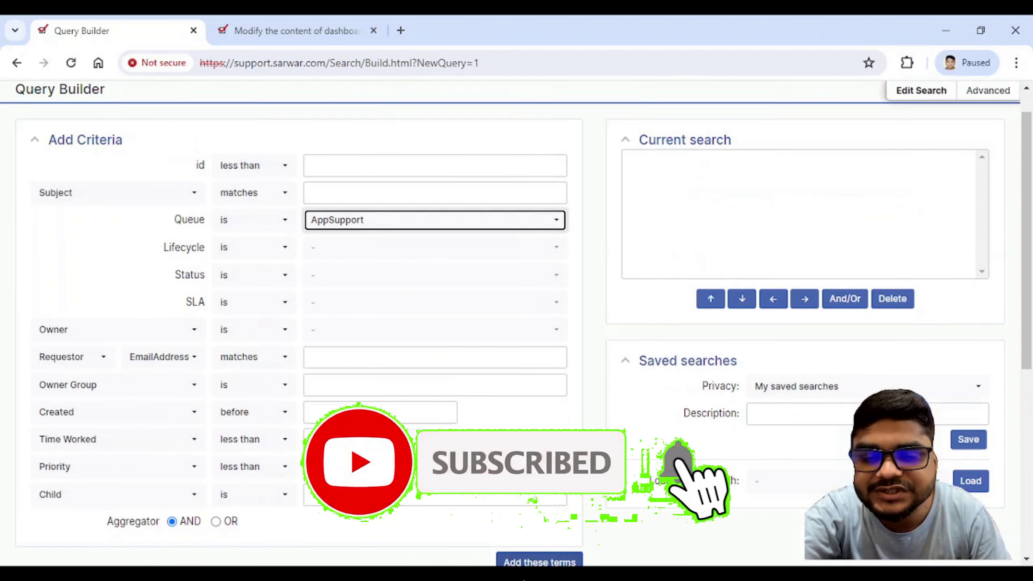
{"action": "scroll", "coordinate": [737, 231], "scroll_direction": "down", "scroll_amount": 6}
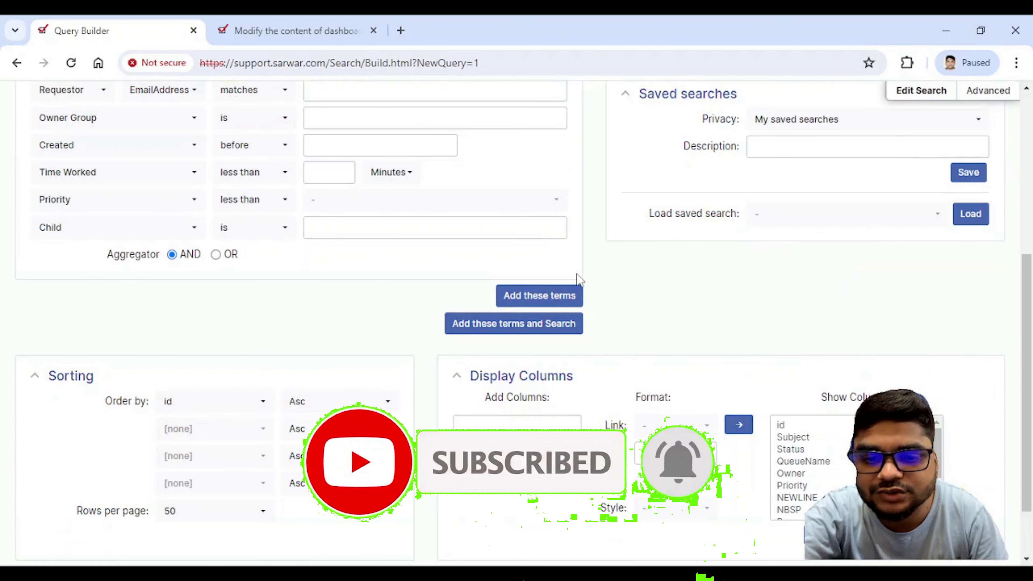
{"action": "left_click", "coordinate": [573, 294]}
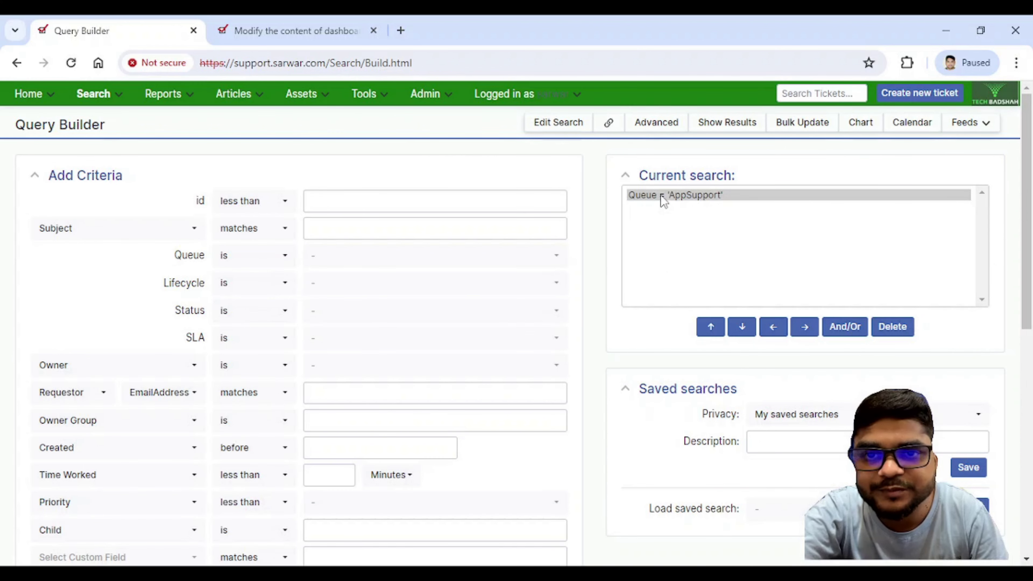
Examine the AppSupport query with its sorting and display column options, and run the search
{"action": "scroll", "coordinate": [238, 231], "scroll_direction": "down", "scroll_amount": 2}
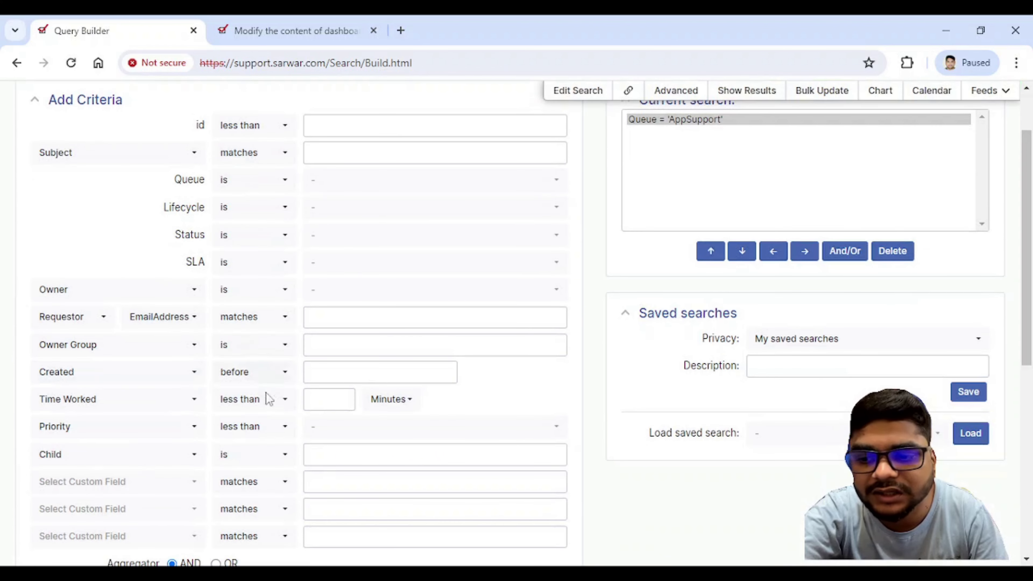
{"action": "scroll", "coordinate": [256, 407], "scroll_direction": "up", "scroll_amount": 2}
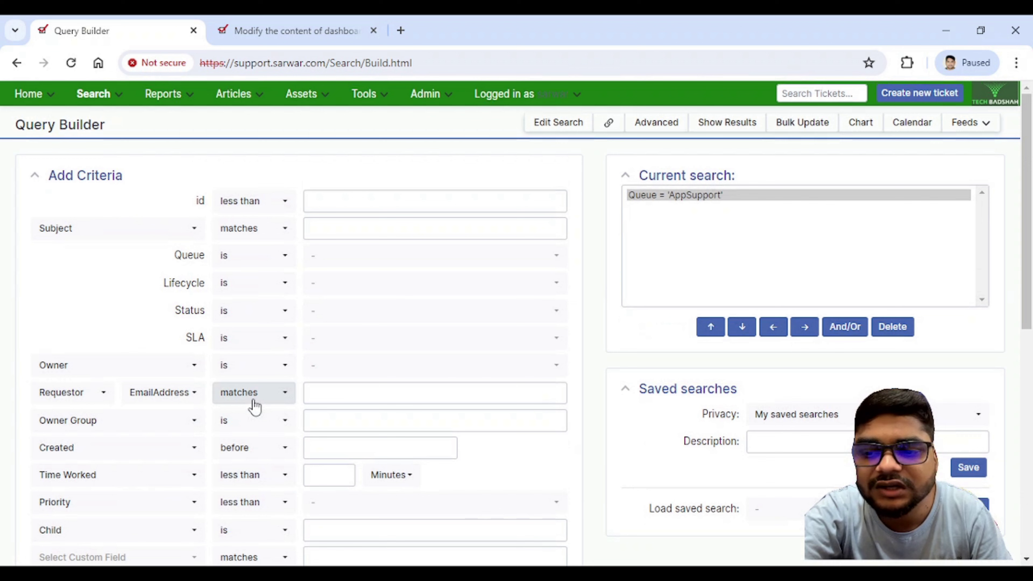
{"action": "left_click", "coordinate": [744, 261]}
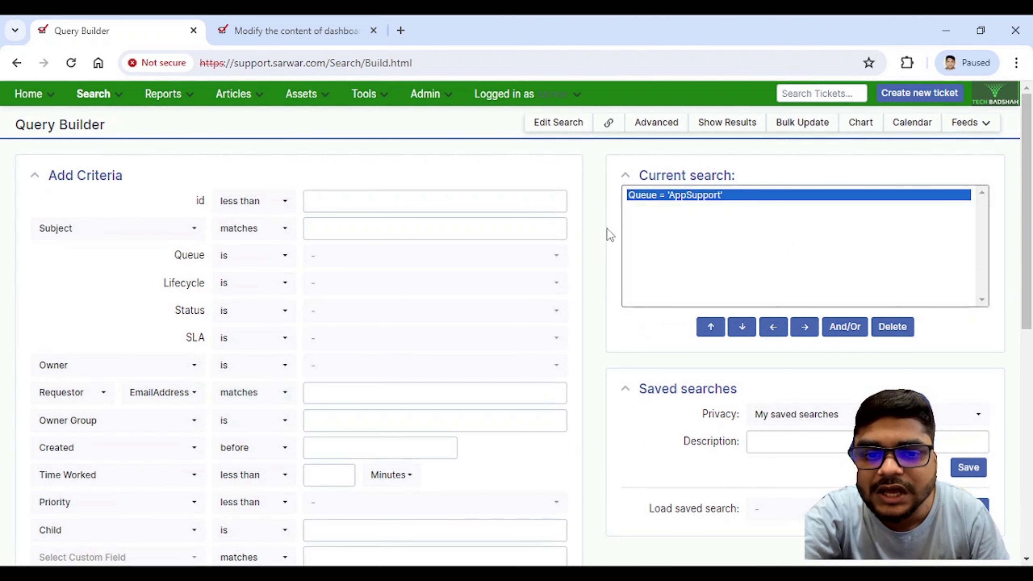
{"action": "scroll", "coordinate": [611, 277], "scroll_direction": "down", "scroll_amount": 10}
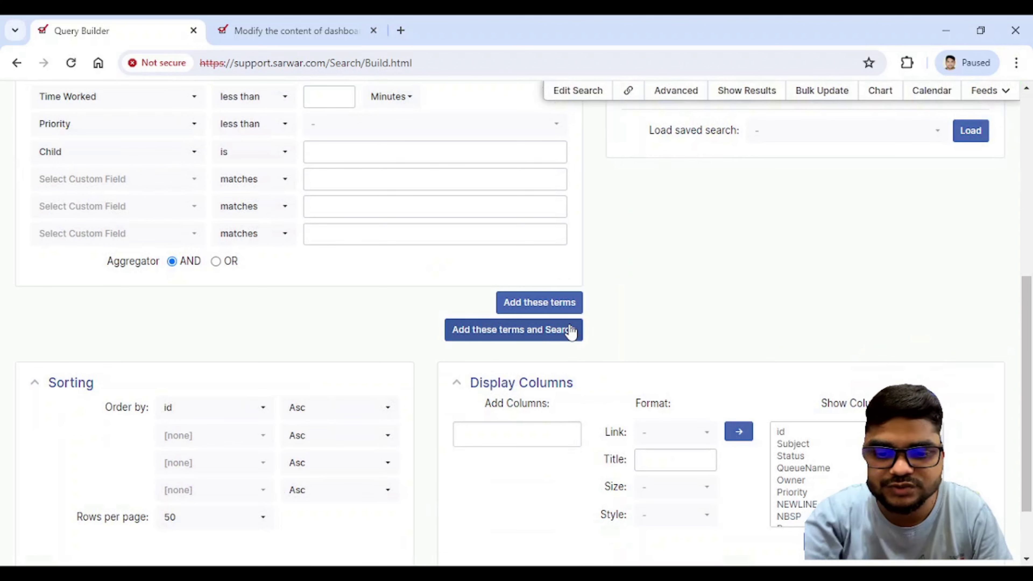
{"action": "scroll", "coordinate": [716, 342], "scroll_direction": "down", "scroll_amount": 2}
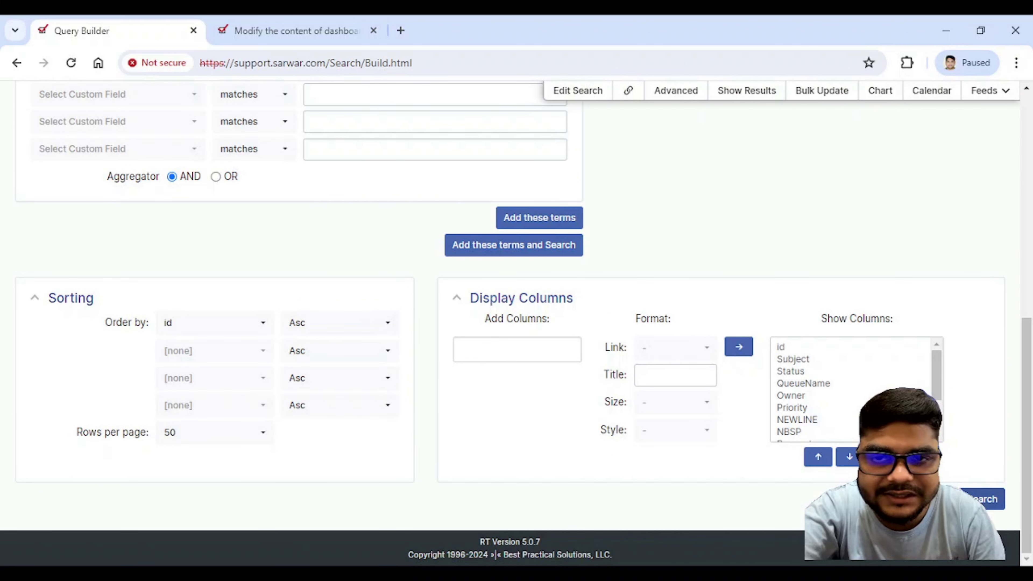
{"action": "scroll", "coordinate": [611, 368], "scroll_direction": "up", "scroll_amount": 4}
{"action": "left_click", "coordinate": [506, 406]}
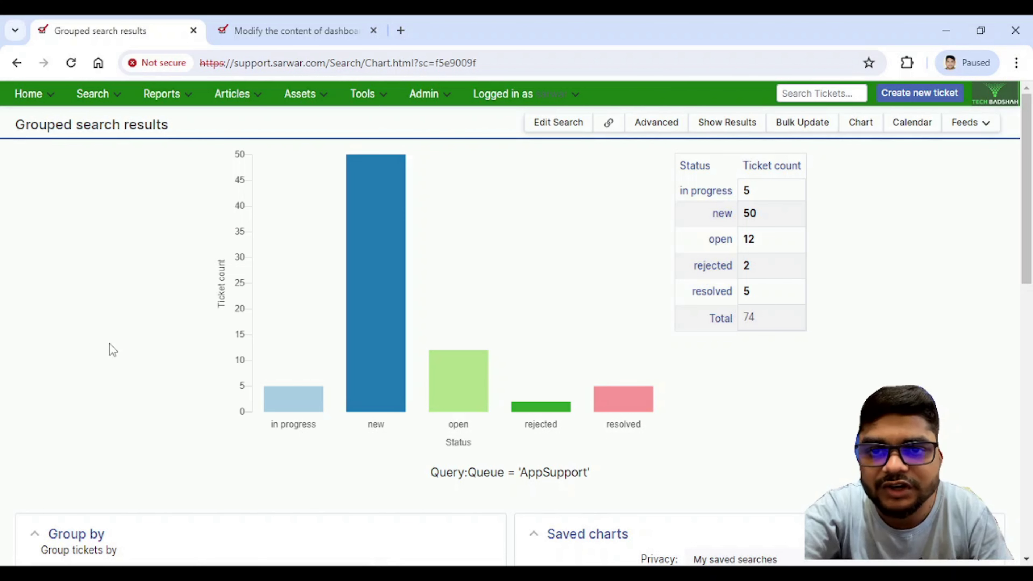
Set the AppSupport ticket chart's style to pie, update the chart and inspect its status slices
{"action": "scroll", "coordinate": [110, 343], "scroll_direction": "down", "scroll_amount": 12}
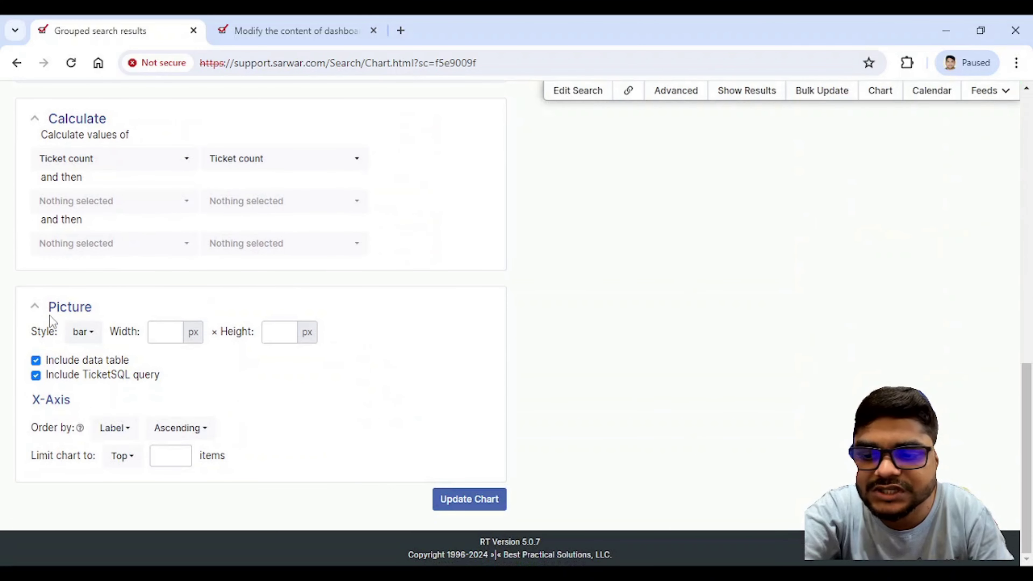
{"action": "left_click", "coordinate": [84, 332]}
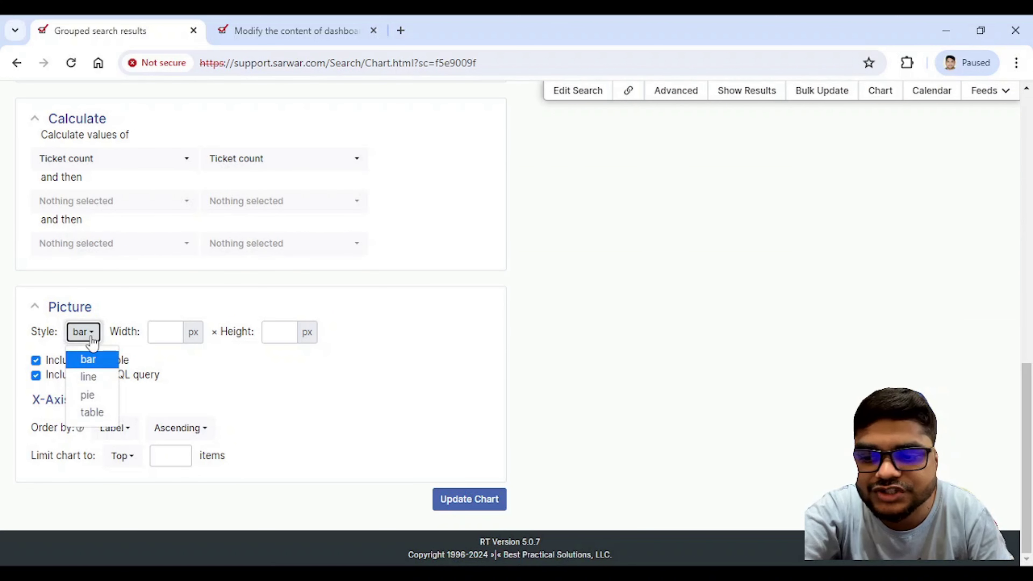
{"action": "left_click", "coordinate": [97, 401]}
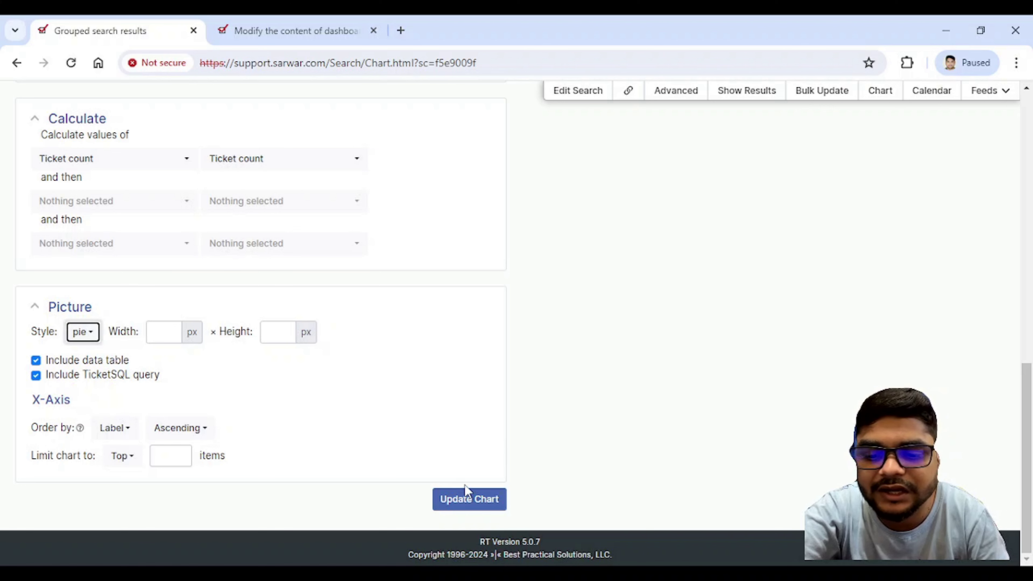
{"action": "left_click", "coordinate": [465, 498]}
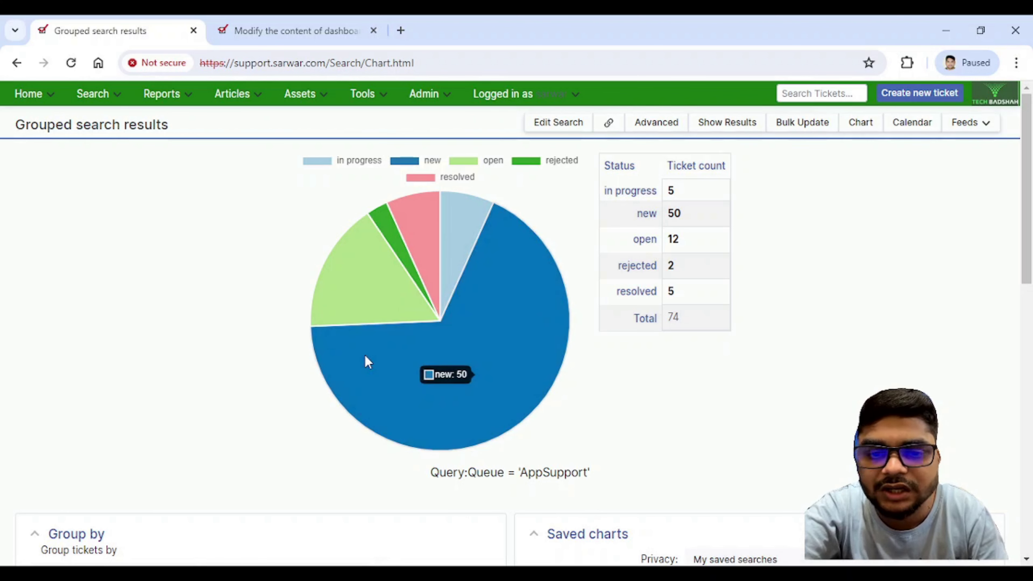
{"action": "mouse_move", "coordinate": [457, 260]}
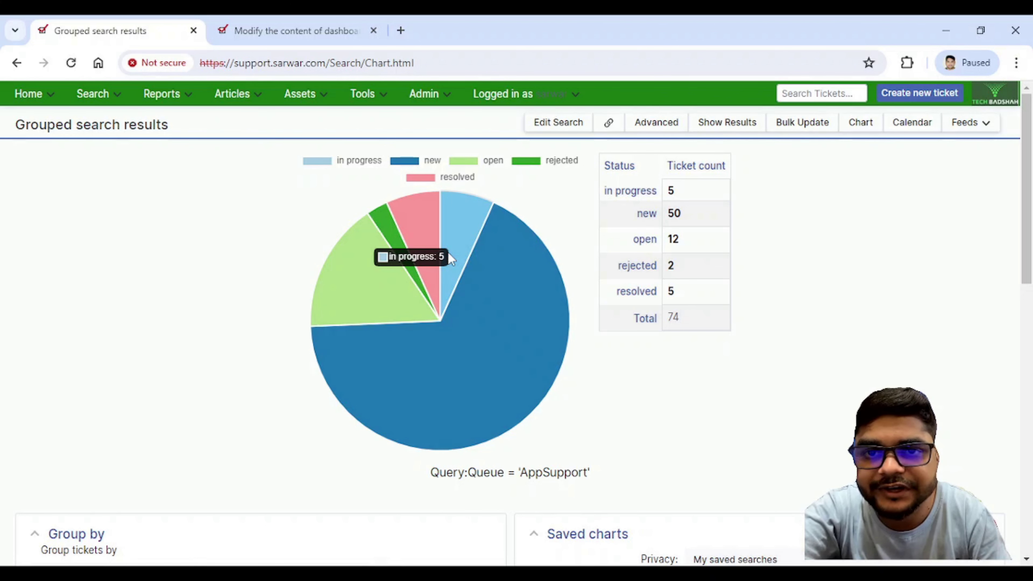
Set the AppSupport ticket chart's style back to bar and update the chart
{"action": "scroll", "coordinate": [449, 254], "scroll_direction": "down", "scroll_amount": 10}
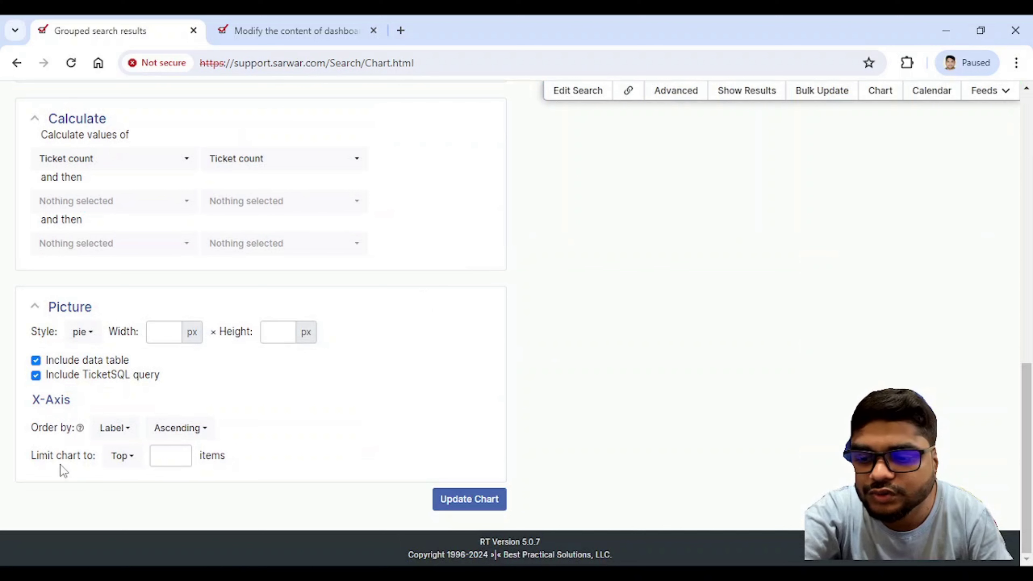
{"action": "left_click", "coordinate": [90, 342]}
{"action": "left_click", "coordinate": [89, 362]}
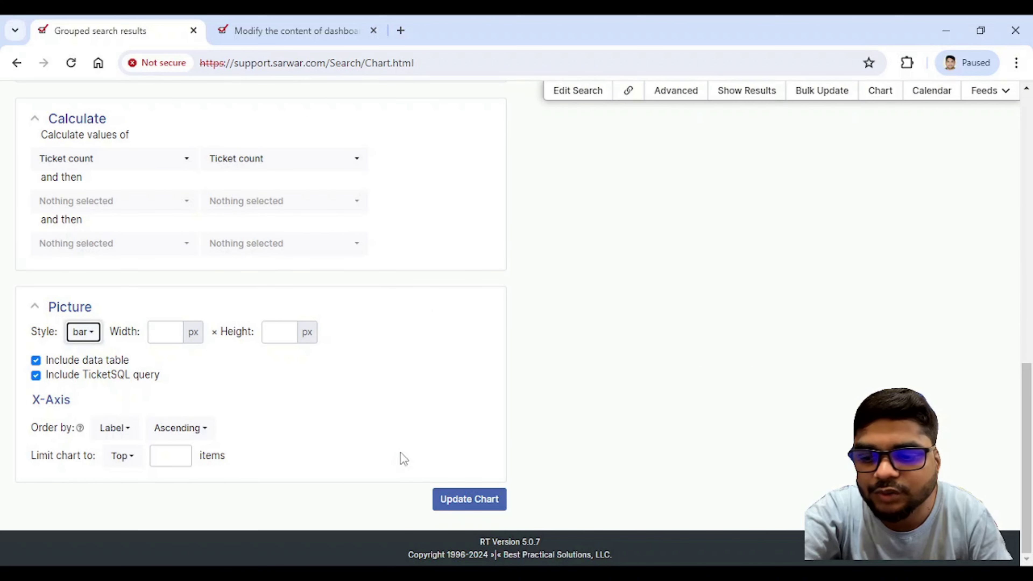
{"action": "left_click", "coordinate": [465, 500]}
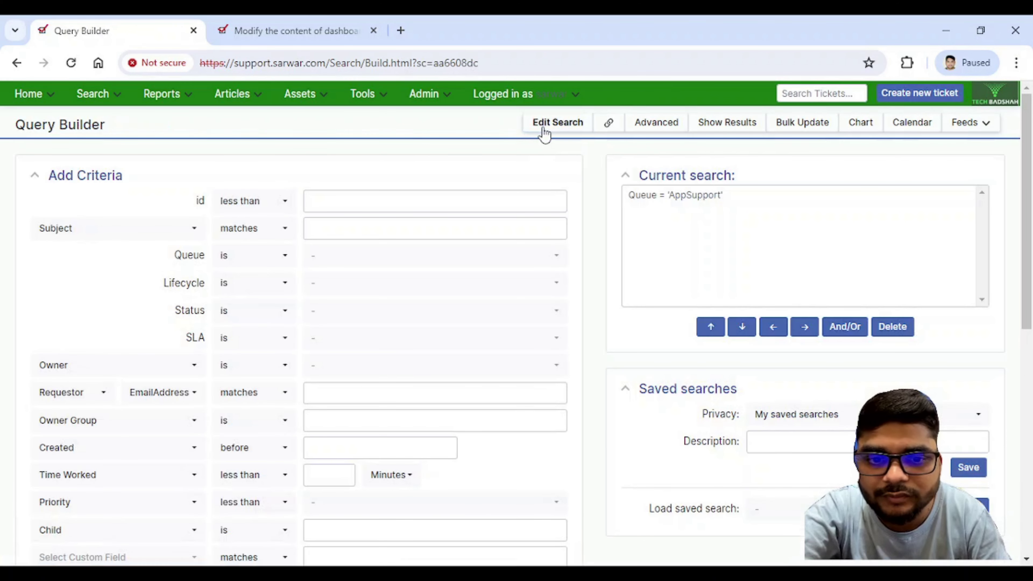
Save the AppSupport query as Chart_Demo with its privacy set to RT System's saved searches
{"action": "scroll", "coordinate": [652, 321], "scroll_direction": "down", "scroll_amount": 2}
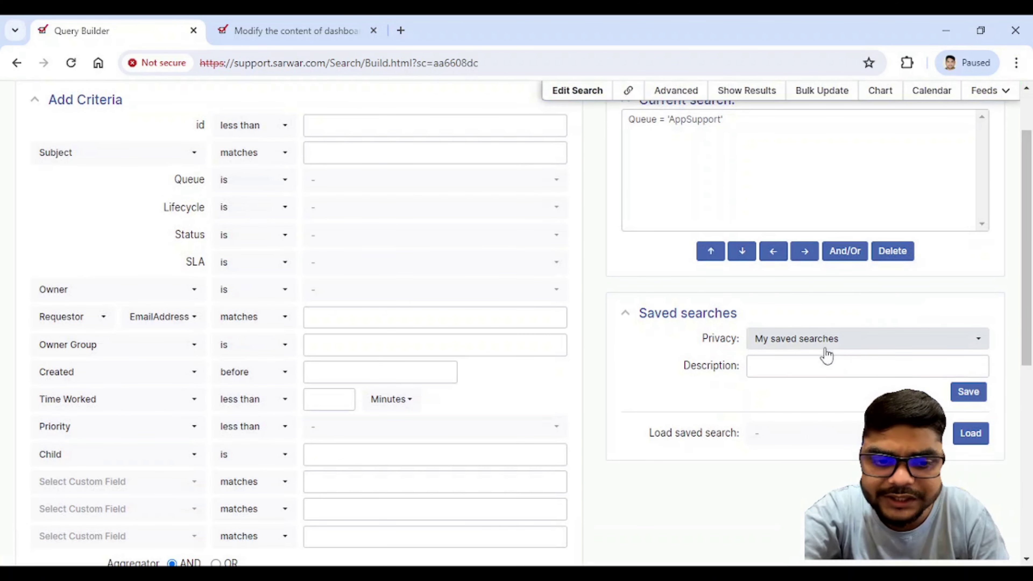
{"action": "left_click", "coordinate": [807, 346]}
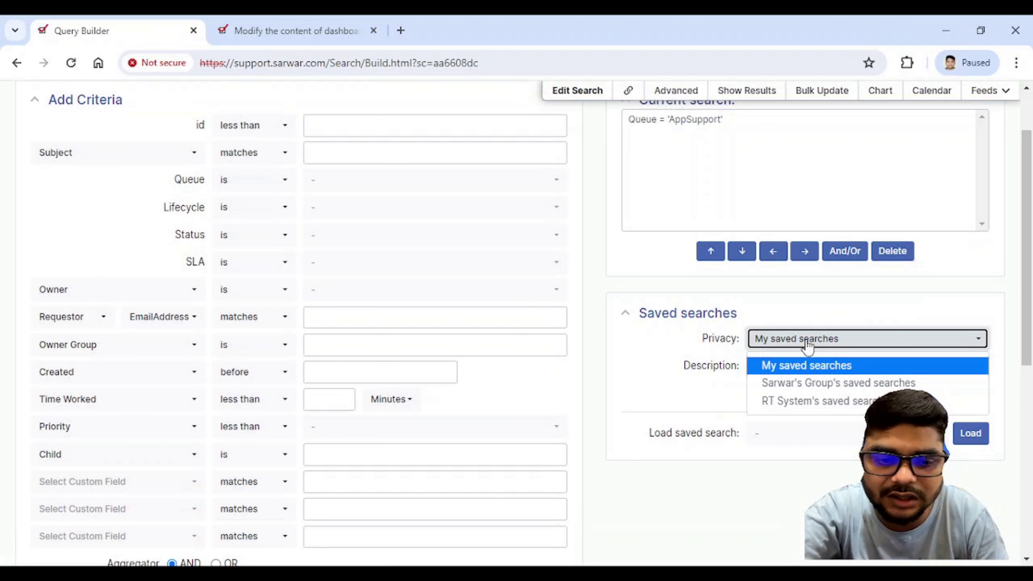
{"action": "left_click", "coordinate": [821, 400]}
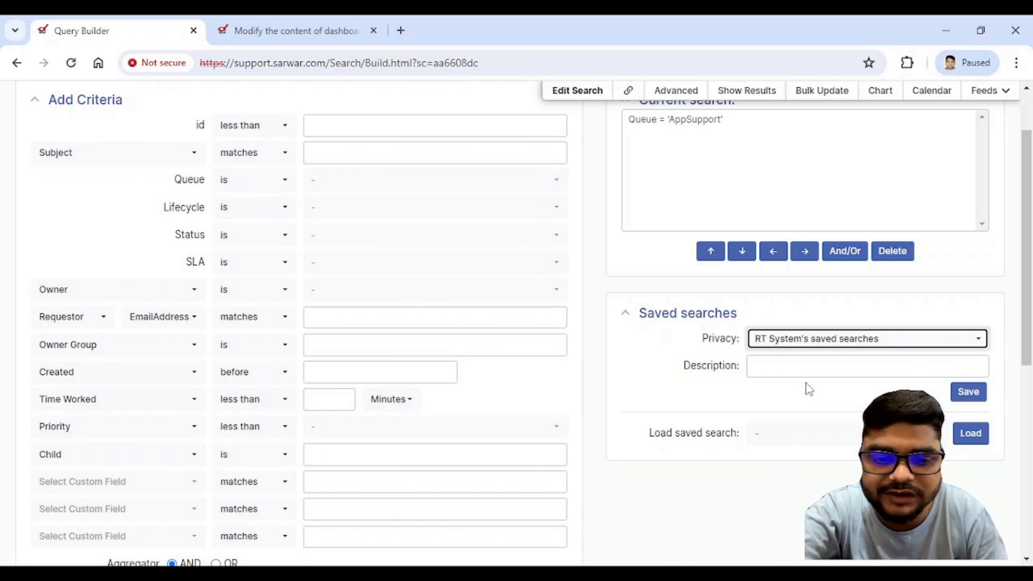
{"action": "left_click", "coordinate": [805, 371]}
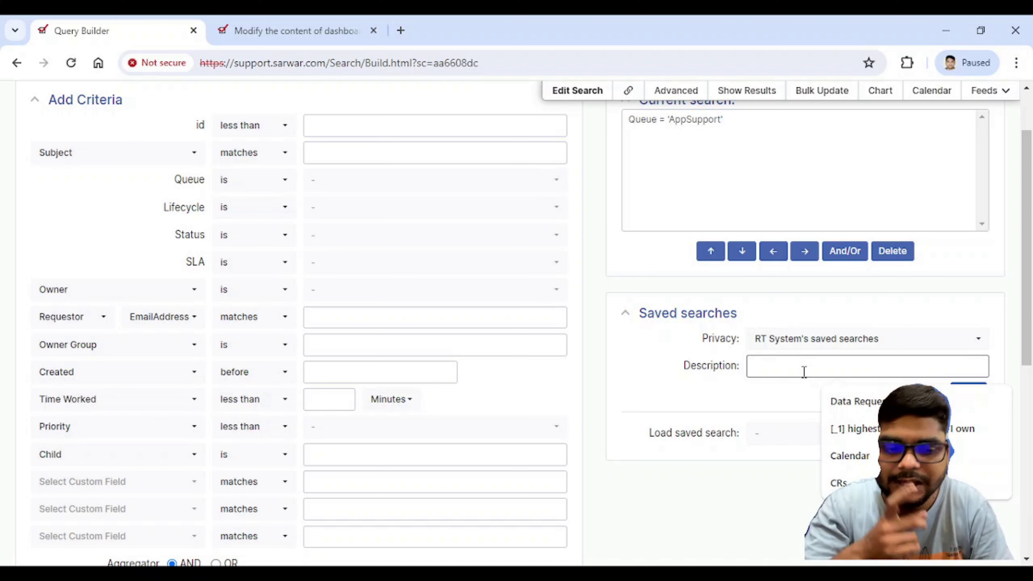
{"action": "type", "text": "C"}
{"action": "key", "text": "BackSpace"}
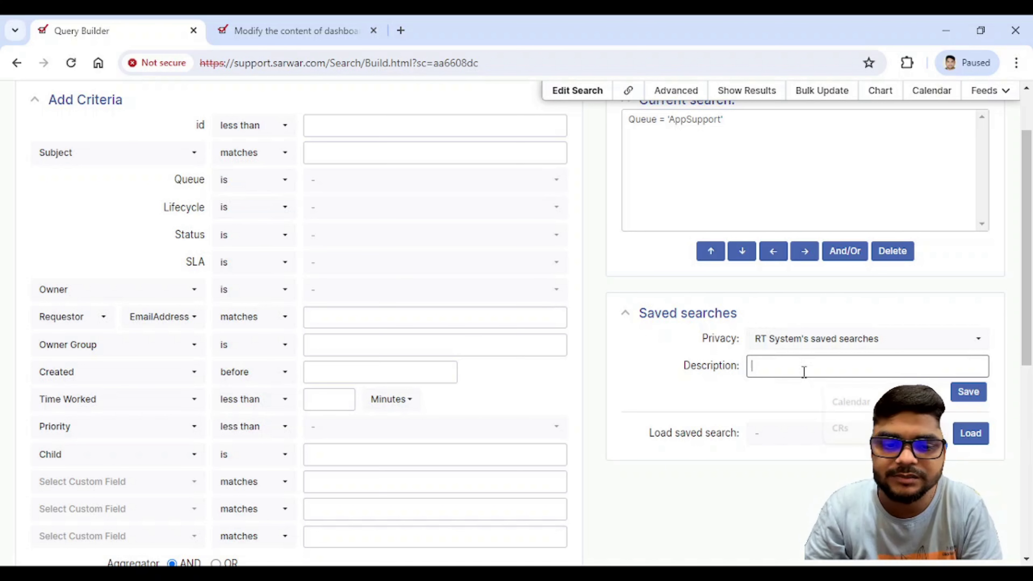
{"action": "type", "text": "Chart_Demo"}
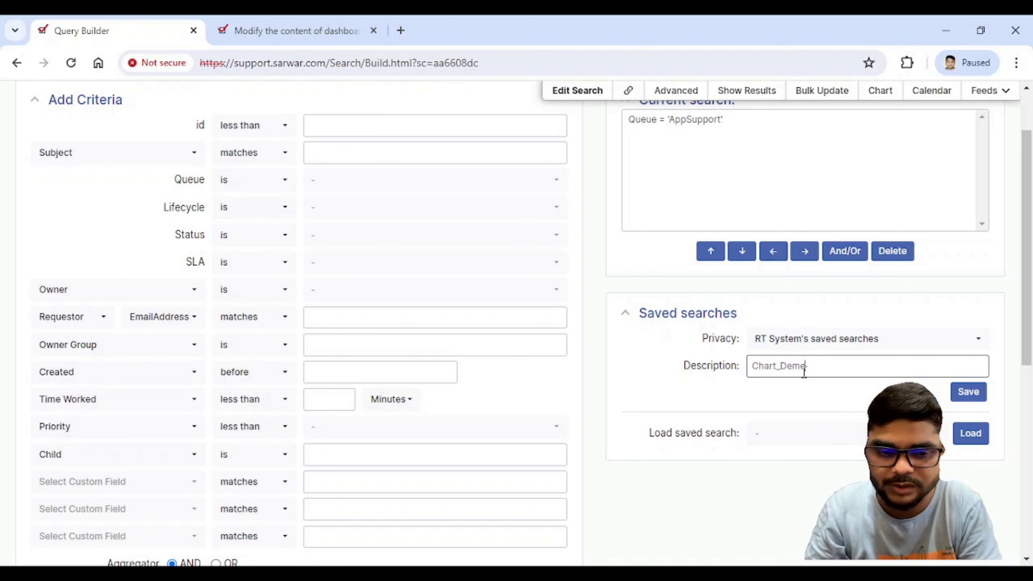
{"action": "left_click", "coordinate": [968, 393]}
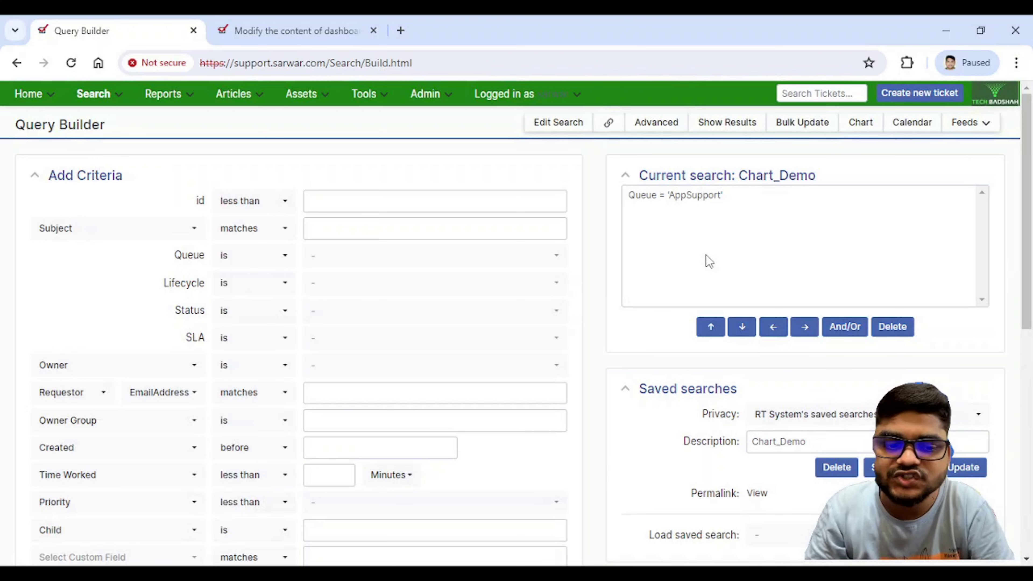
Run the Chart_Demo search and view its tickets as a chart grouped by status
{"action": "scroll", "coordinate": [705, 261], "scroll_direction": "down", "scroll_amount": 4}
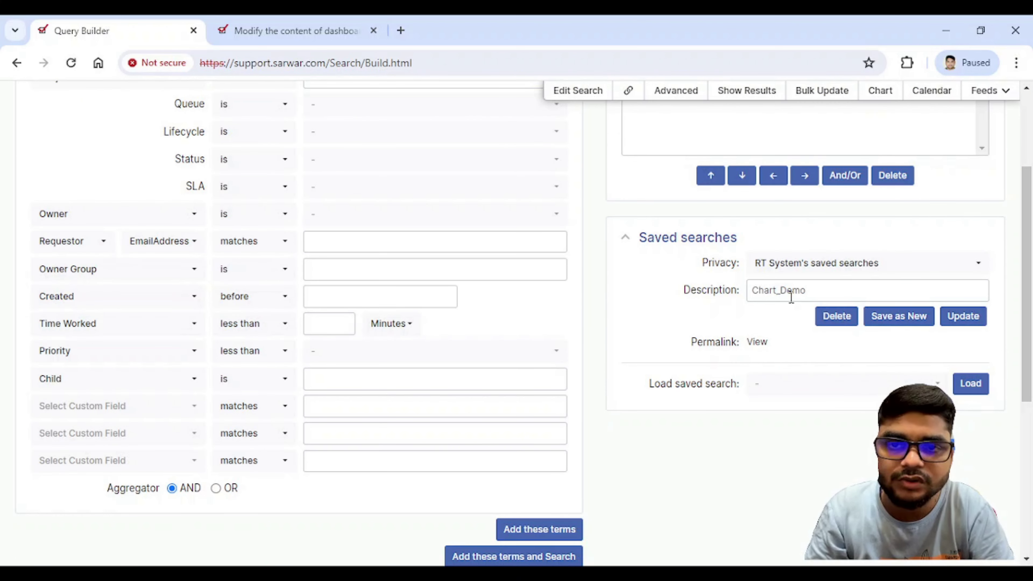
{"action": "scroll", "coordinate": [787, 295], "scroll_direction": "down", "scroll_amount": 8}
{"action": "left_click", "coordinate": [986, 500]}
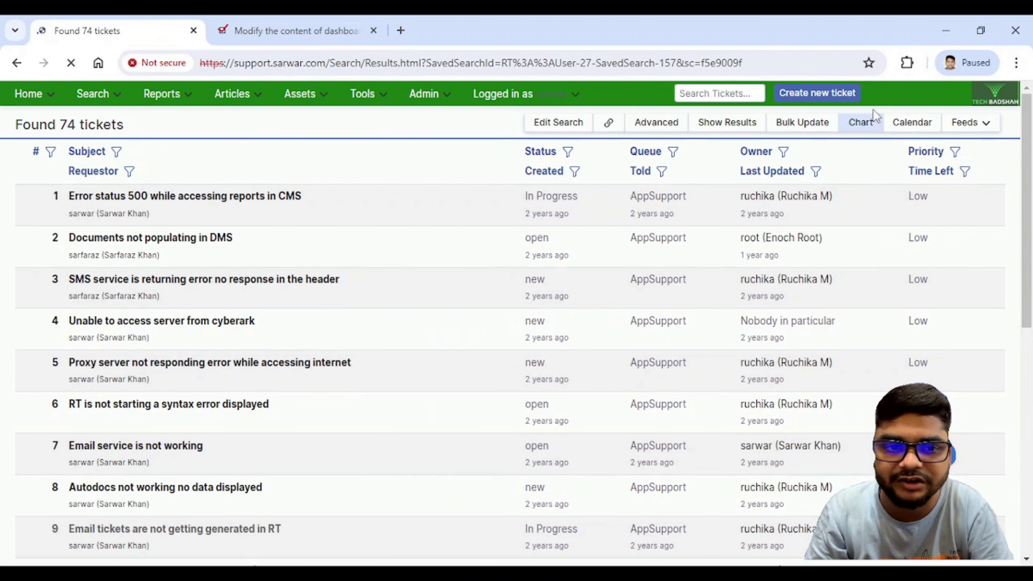
{"action": "left_click", "coordinate": [871, 123]}
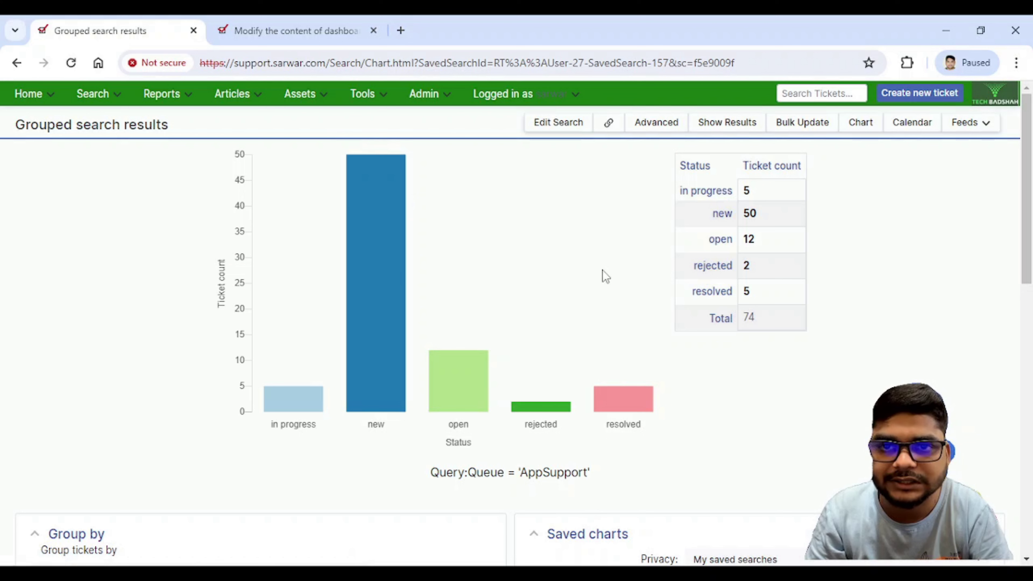
{"action": "mouse_move", "coordinate": [442, 339]}
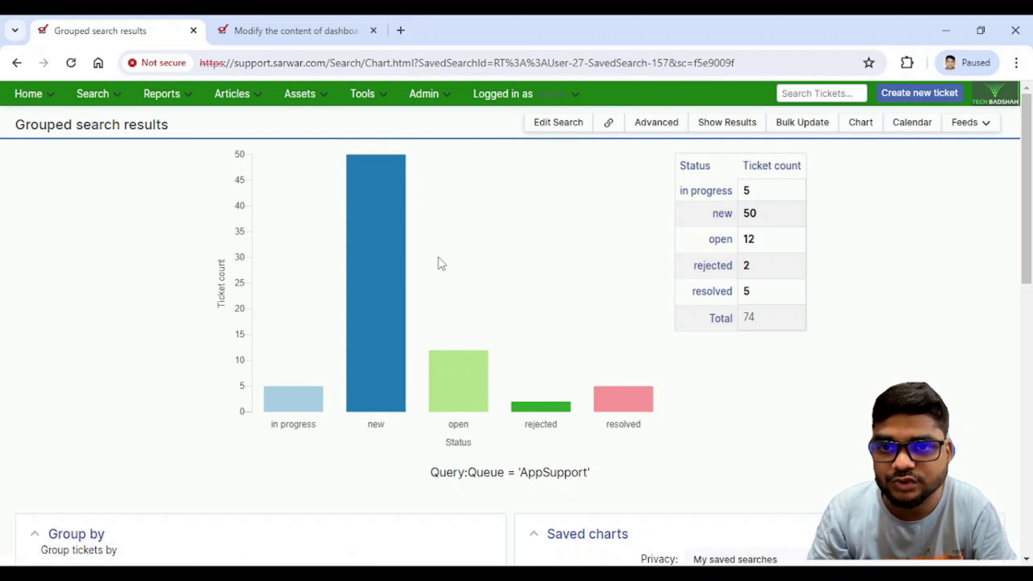
Switch to the Homepage dashboard's content editor, reload it and look through the available components for Chart_Demo
{"action": "left_click", "coordinate": [292, 30]}
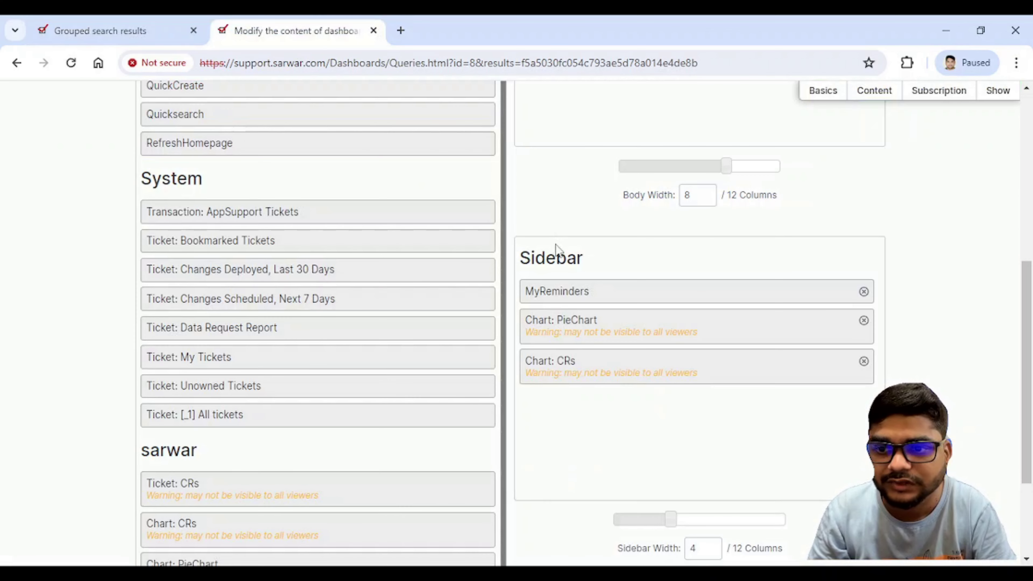
{"action": "scroll", "coordinate": [171, 179], "scroll_direction": "up", "scroll_amount": 1}
{"action": "left_click", "coordinate": [71, 62]}
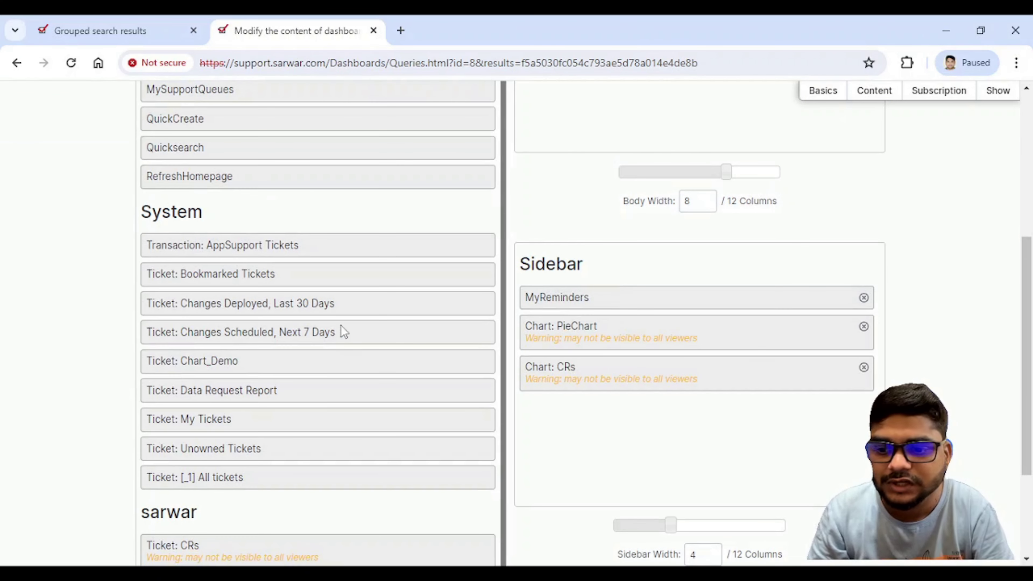
{"action": "scroll", "coordinate": [341, 327], "scroll_direction": "down", "scroll_amount": 2}
{"action": "scroll", "coordinate": [24, 311], "scroll_direction": "down", "scroll_amount": 6}
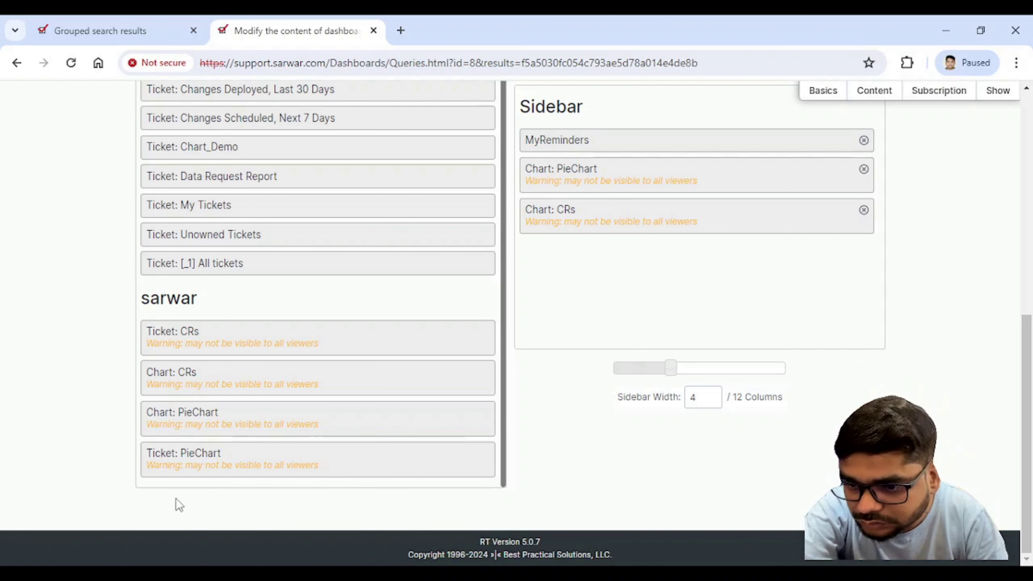
{"action": "scroll", "coordinate": [176, 497], "scroll_direction": "up", "scroll_amount": 6}
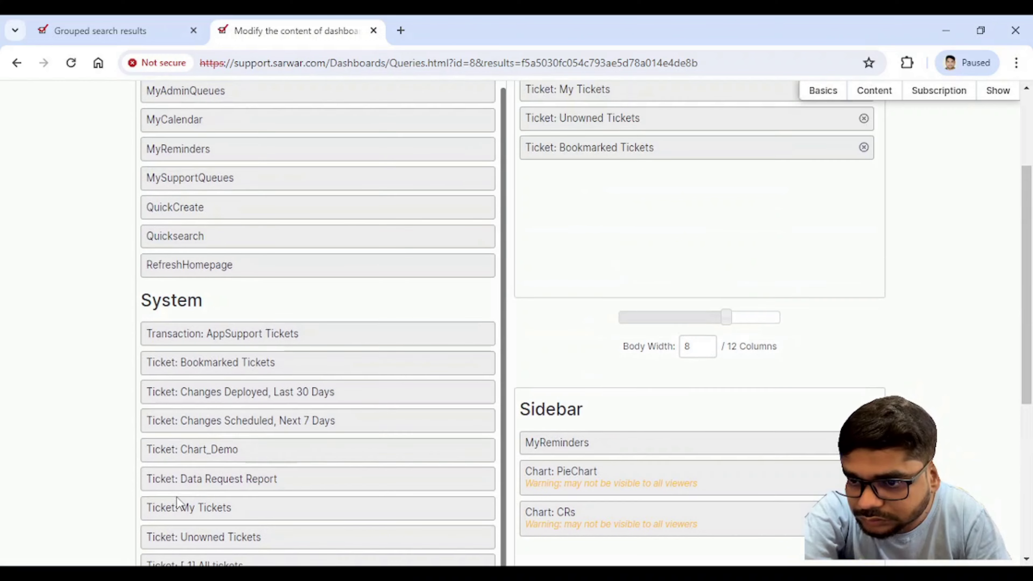
{"action": "scroll", "coordinate": [177, 501], "scroll_direction": "up", "scroll_amount": 1}
{"action": "scroll", "coordinate": [177, 501], "scroll_direction": "up", "scroll_amount": 4}
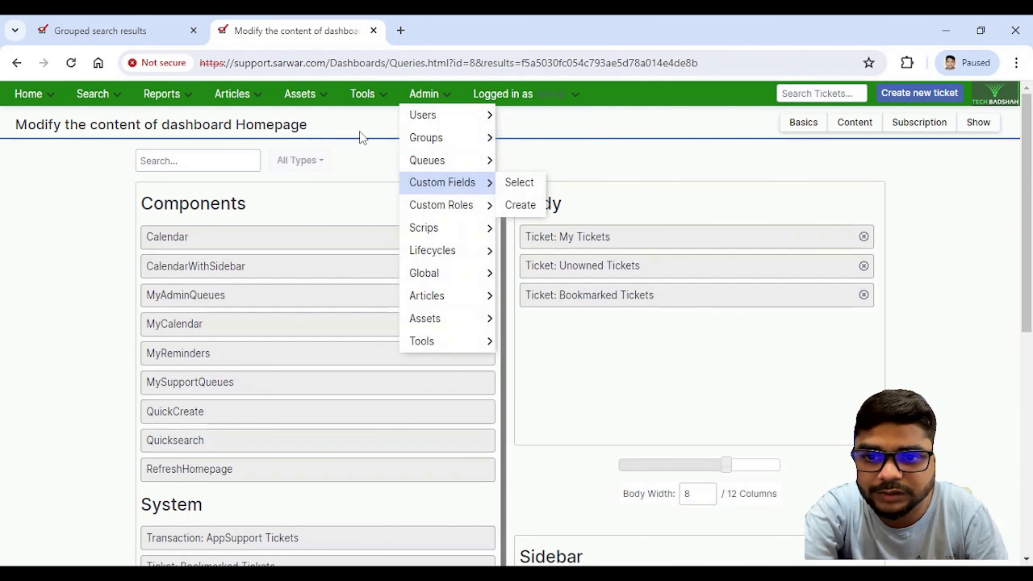
Open the global RT at a glance Homepage dashboard for editing and find Chart_Demo among the System components
{"action": "mouse_move", "coordinate": [441, 280]}
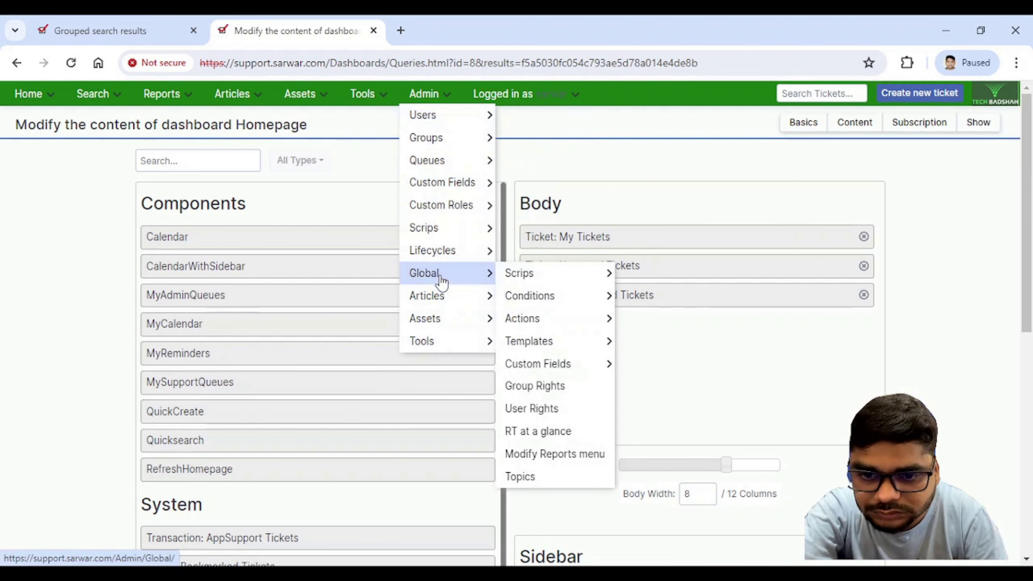
{"action": "left_click", "coordinate": [523, 434]}
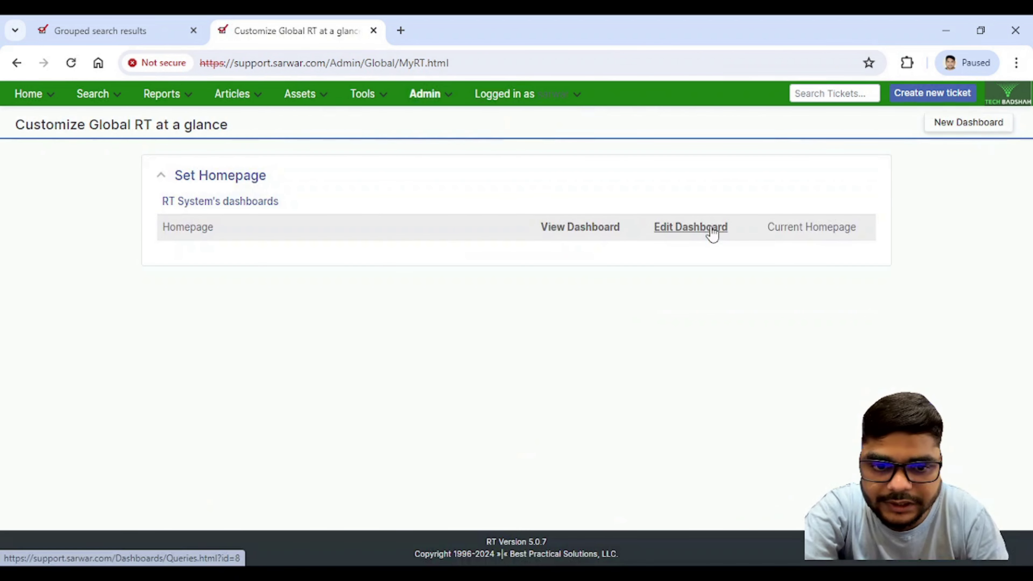
{"action": "left_click", "coordinate": [712, 231]}
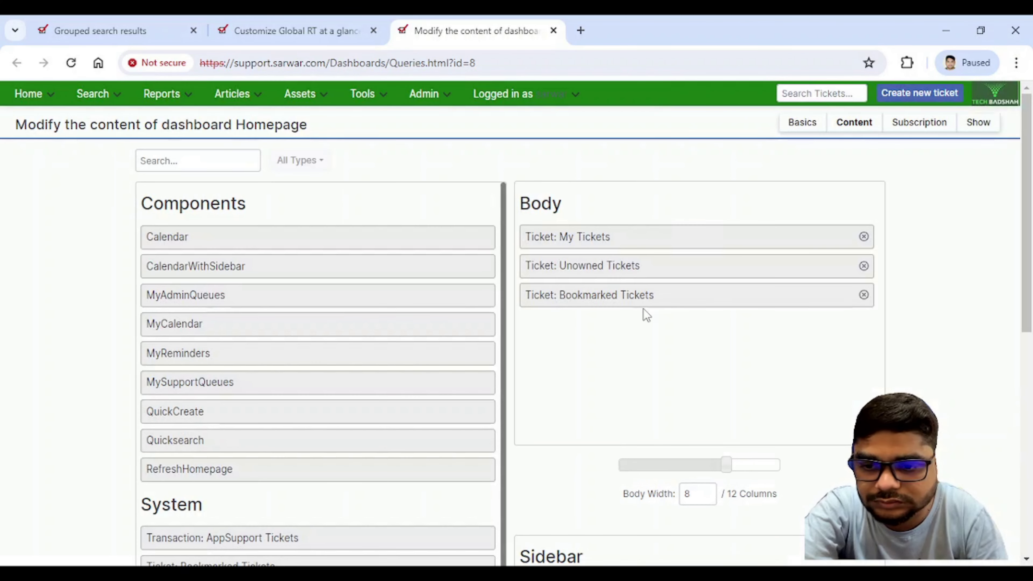
{"action": "scroll", "coordinate": [608, 361], "scroll_direction": "down", "scroll_amount": 2}
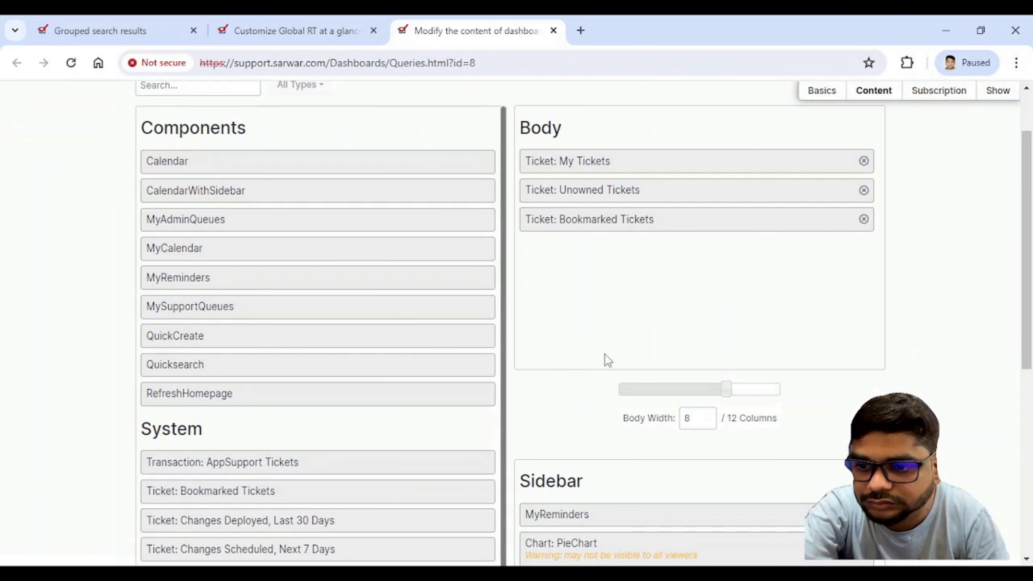
{"action": "scroll", "coordinate": [607, 360], "scroll_direction": "down", "scroll_amount": 6}
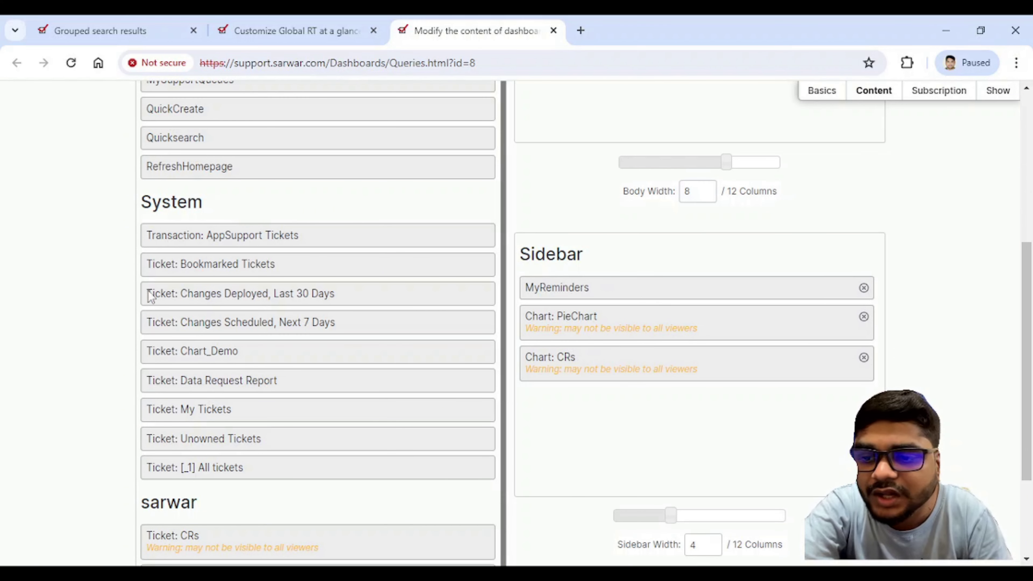
{"action": "left_click_drag", "start_coordinate": [208, 204], "coordinate": [145, 203]}
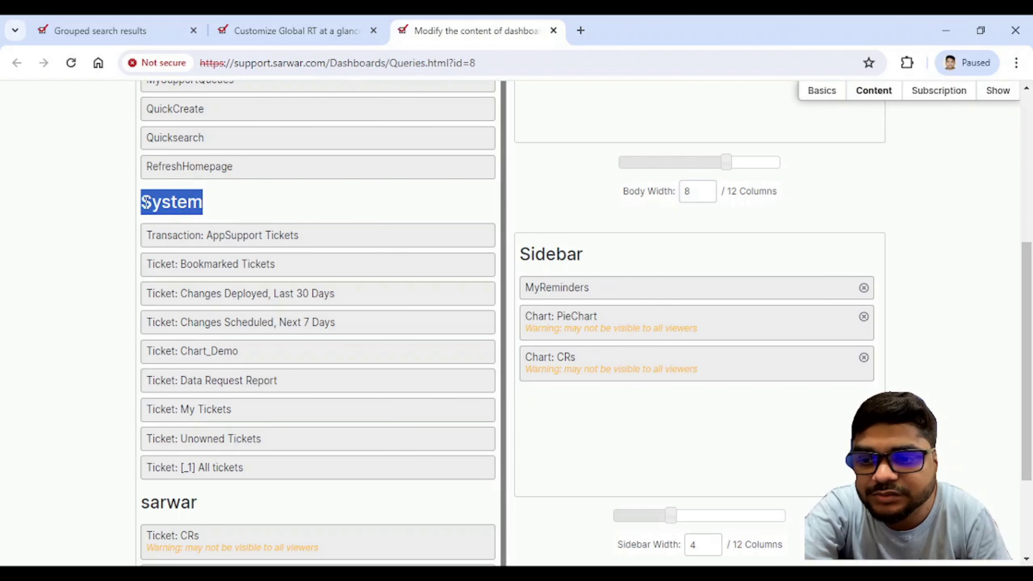
{"action": "left_click", "coordinate": [63, 203]}
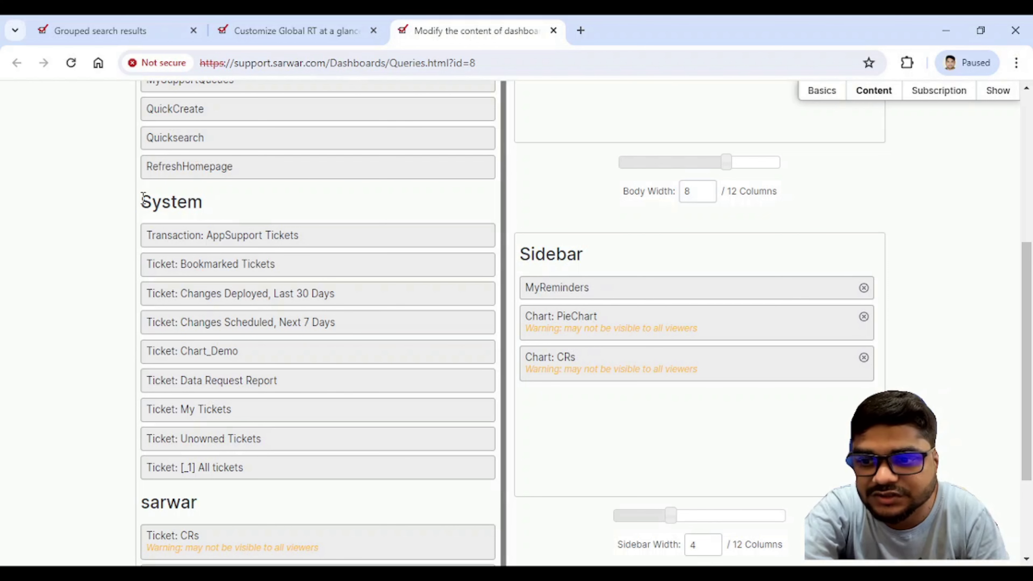
{"action": "scroll", "coordinate": [249, 334], "scroll_direction": "down", "scroll_amount": 1}
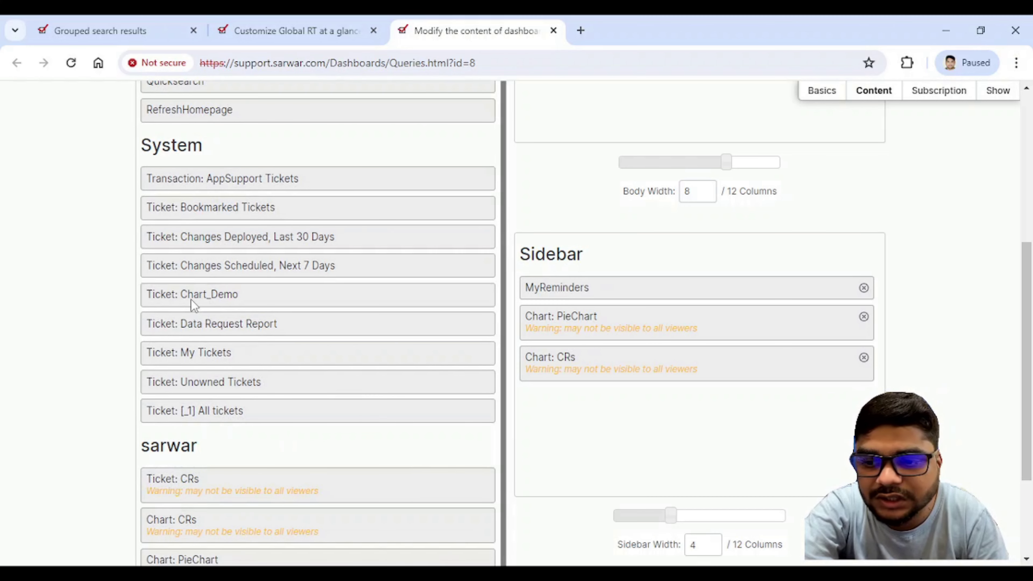
Add the Chart_Demo ticket component to the dashboard Body between Unowned Tickets and Bookmarked Tickets, and save the dashboard
{"action": "left_click_drag", "start_coordinate": [193, 305], "coordinate": [572, 303]}
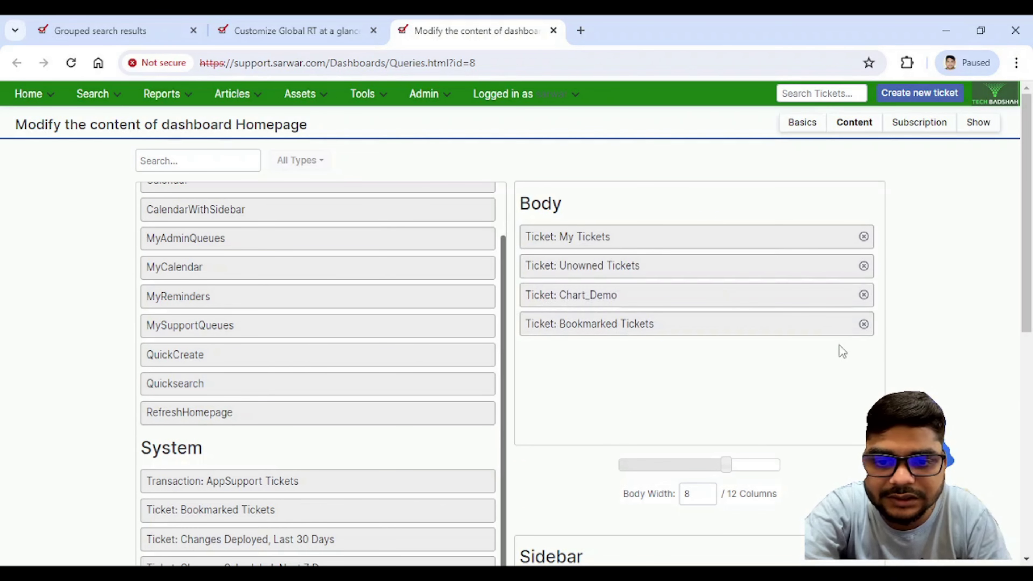
{"action": "scroll", "coordinate": [838, 344], "scroll_direction": "down", "scroll_amount": 8}
{"action": "scroll", "coordinate": [842, 352], "scroll_direction": "down", "scroll_amount": 2}
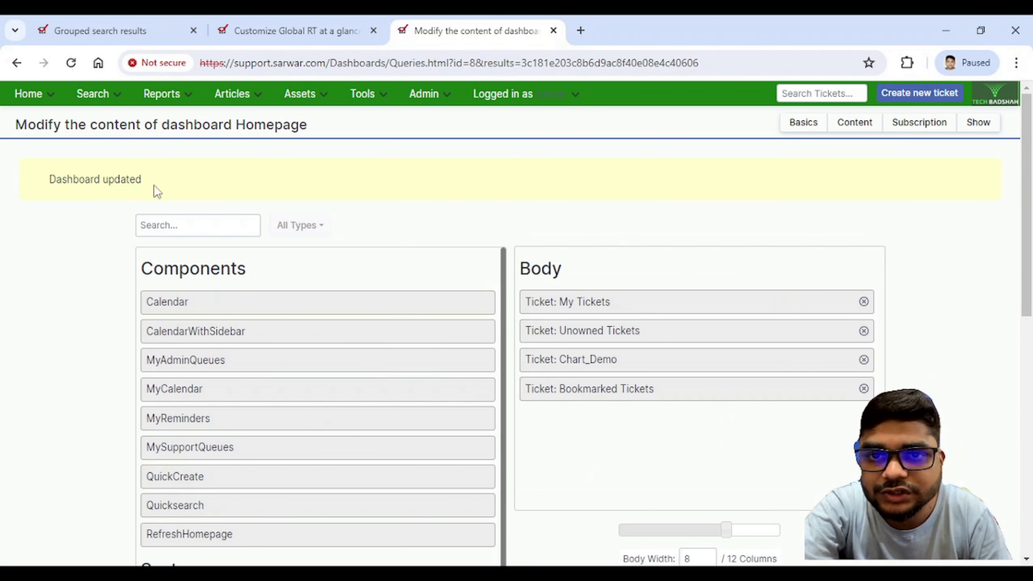
Inspect the Chart_Demo component on the RT homepage and open its search for editing in the Query Builder
{"action": "key", "text": "ctrl+Tab"}
{"action": "mouse_move", "coordinate": [16, 102]}
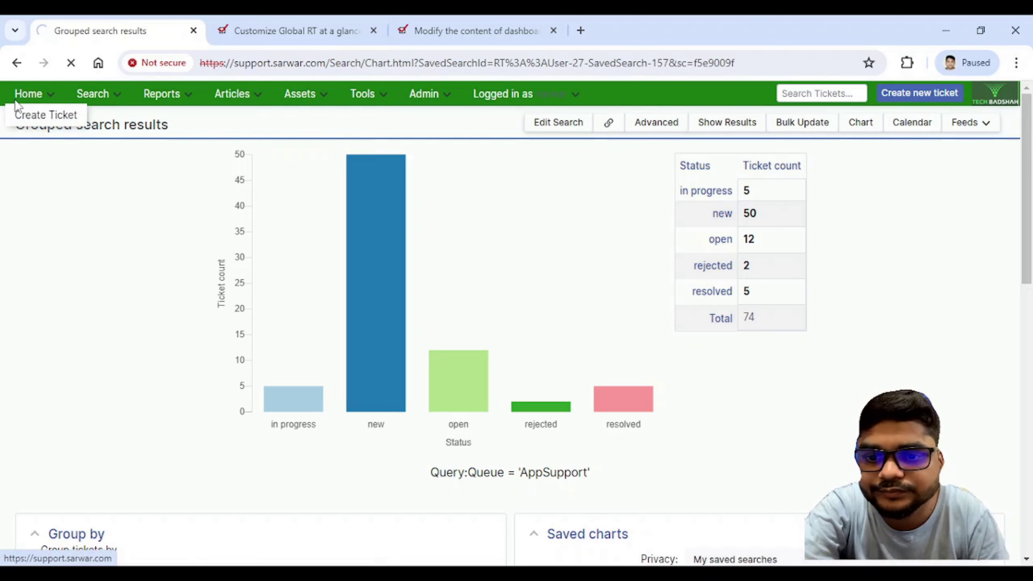
{"action": "scroll", "coordinate": [396, 212], "scroll_direction": "down", "scroll_amount": 15}
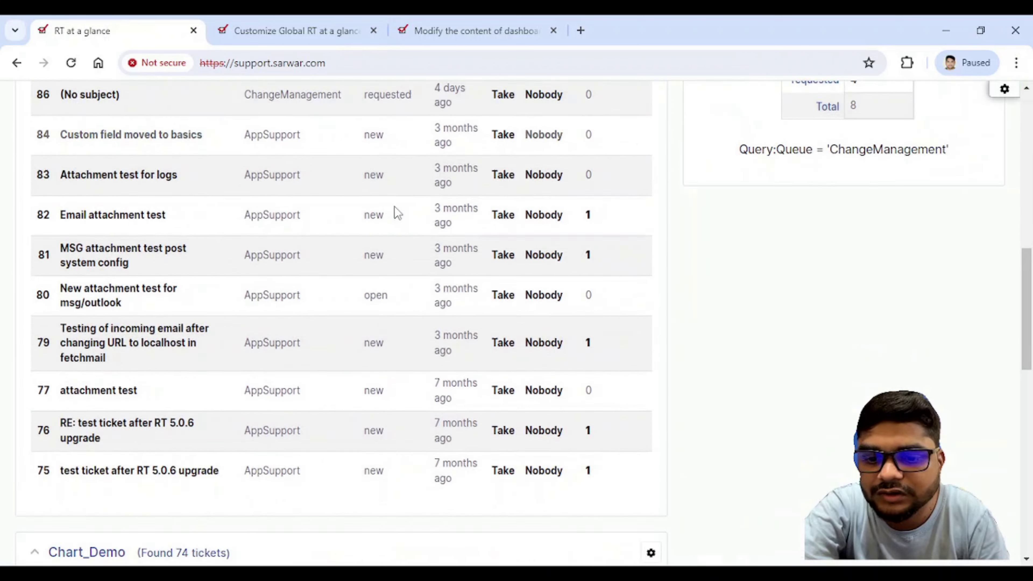
{"action": "scroll", "coordinate": [394, 208], "scroll_direction": "up", "scroll_amount": 18}
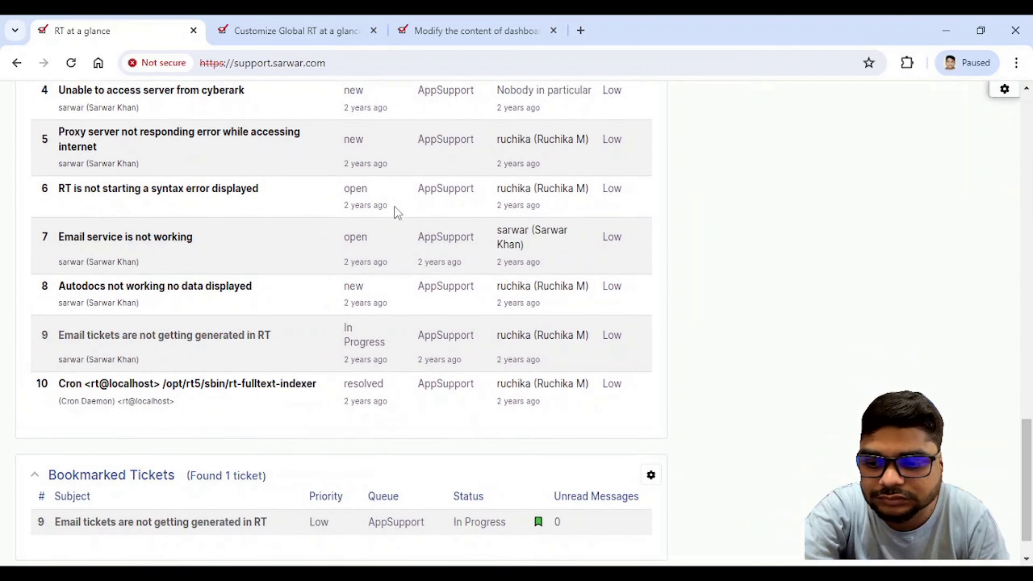
{"action": "scroll", "coordinate": [395, 208], "scroll_direction": "down", "scroll_amount": 6}
{"action": "scroll", "coordinate": [394, 208], "scroll_direction": "down", "scroll_amount": 3}
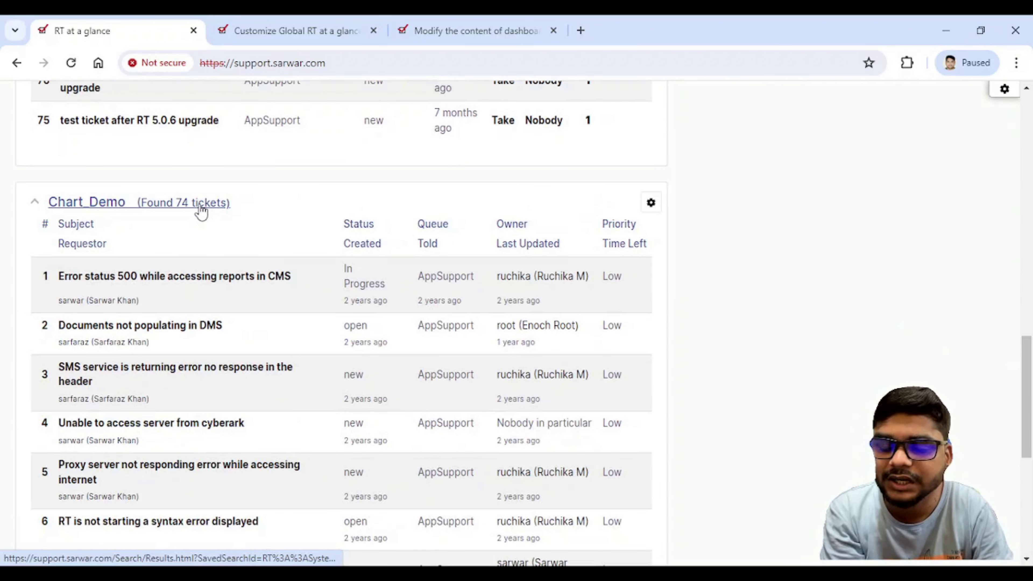
{"action": "left_click", "coordinate": [213, 205]}
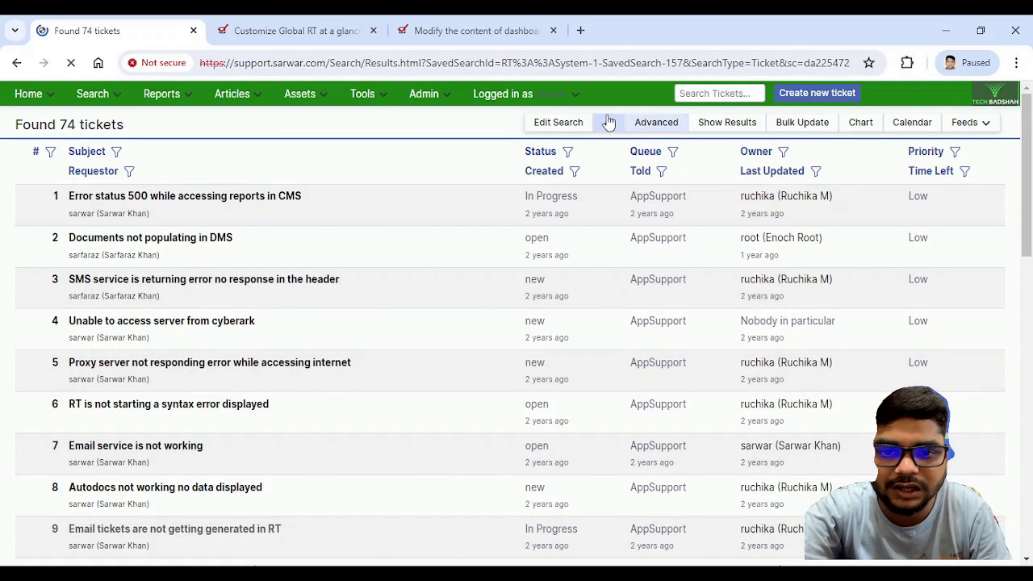
{"action": "left_click", "coordinate": [559, 122]}
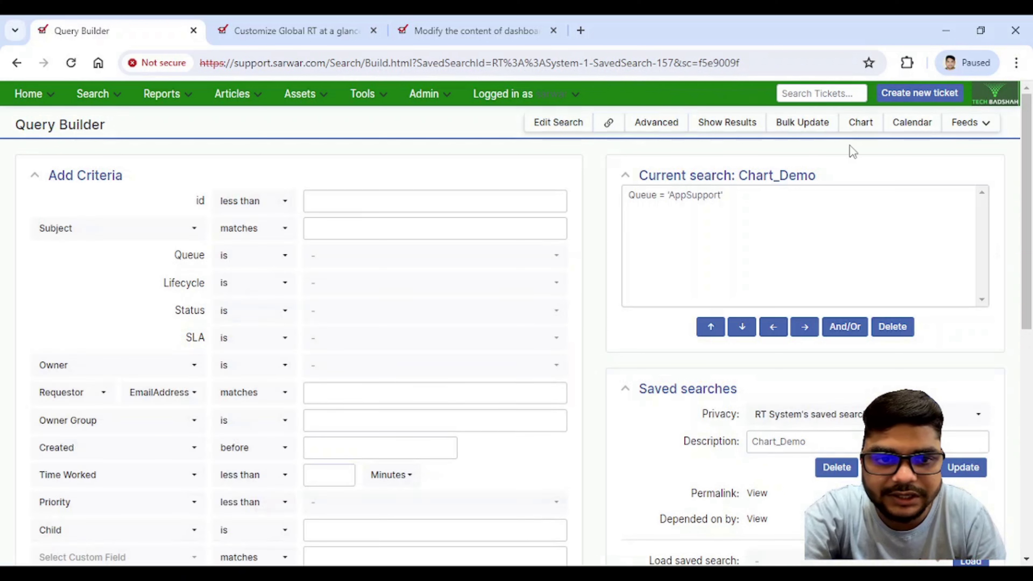
Open the Chart_Demo preferences from the account's saved search settings and load its predefined search into the Query Builder
{"action": "mouse_move", "coordinate": [549, 96]}
{"action": "mouse_move", "coordinate": [545, 137]}
{"action": "mouse_move", "coordinate": [635, 310]}
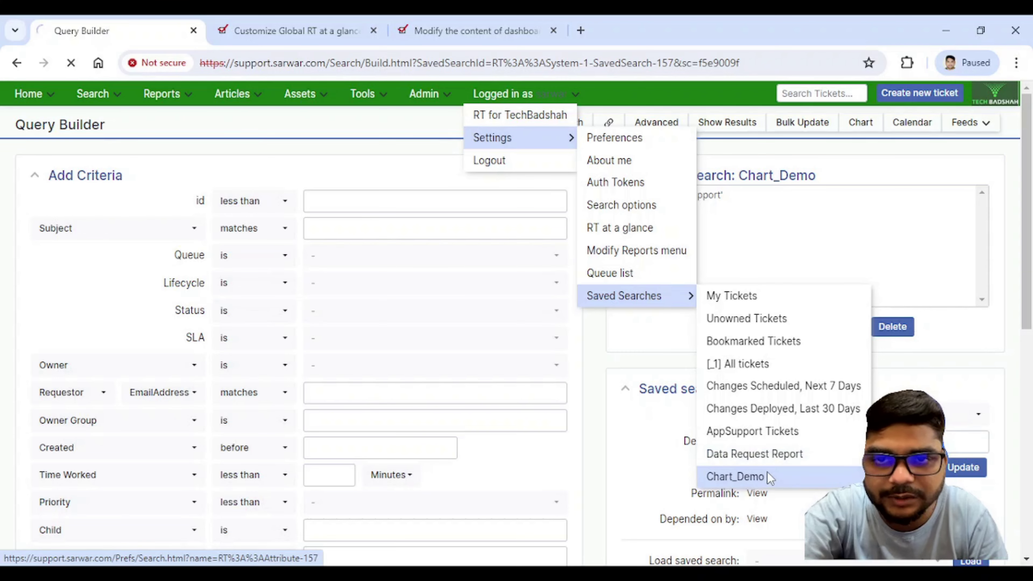
{"action": "left_click", "coordinate": [737, 476]}
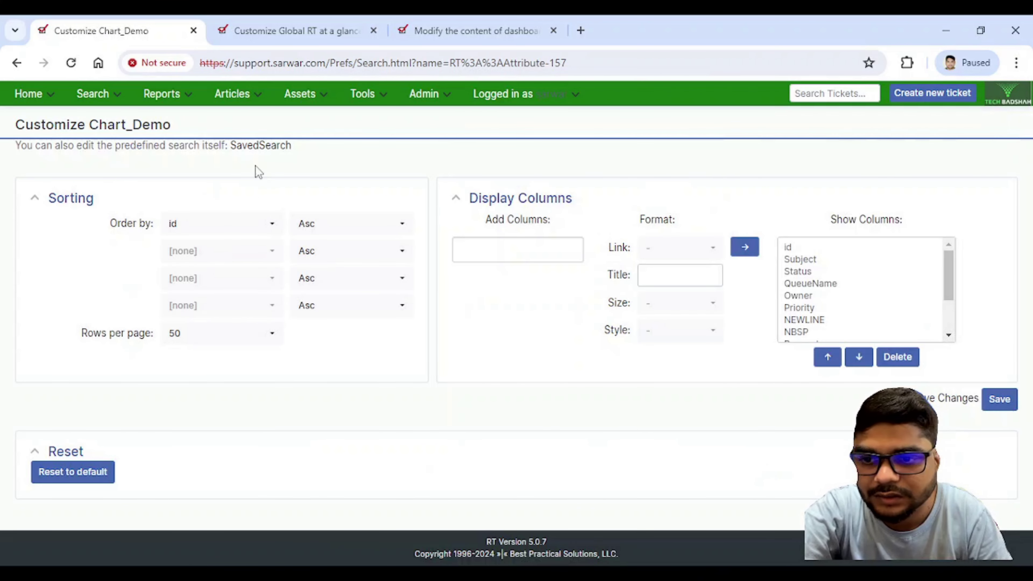
{"action": "left_click", "coordinate": [254, 146]}
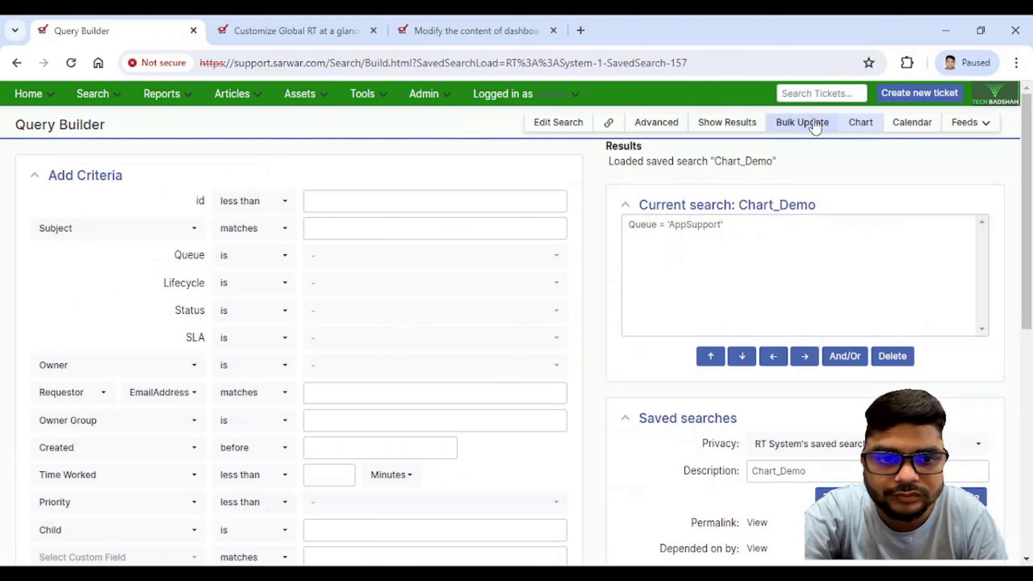
Show the tickets found by the Chart_Demo search and open the chart of those results
{"action": "left_click", "coordinate": [725, 121]}
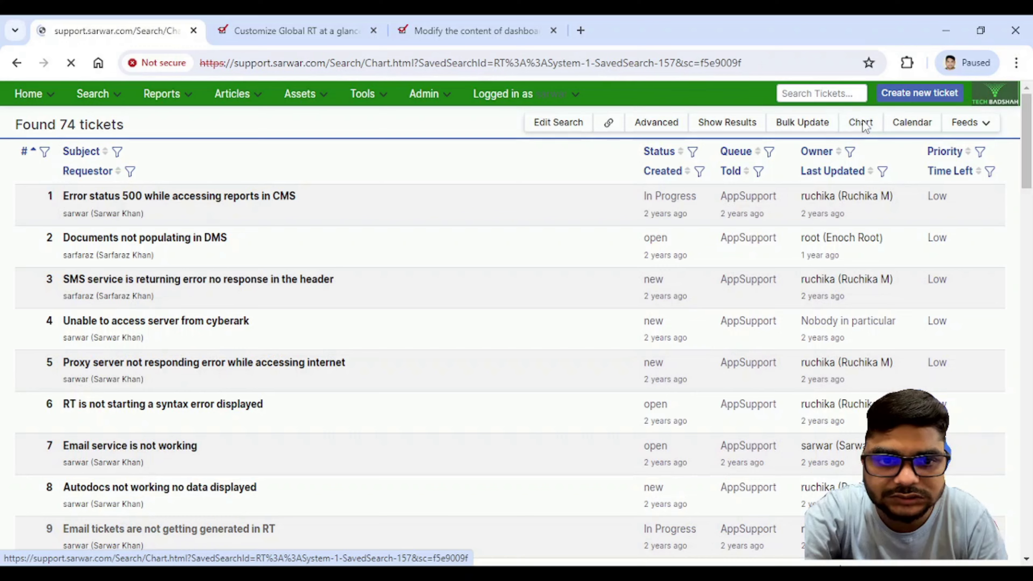
{"action": "scroll", "coordinate": [669, 452], "scroll_direction": "down", "scroll_amount": 2}
{"action": "scroll", "coordinate": [669, 451], "scroll_direction": "down", "scroll_amount": 5}
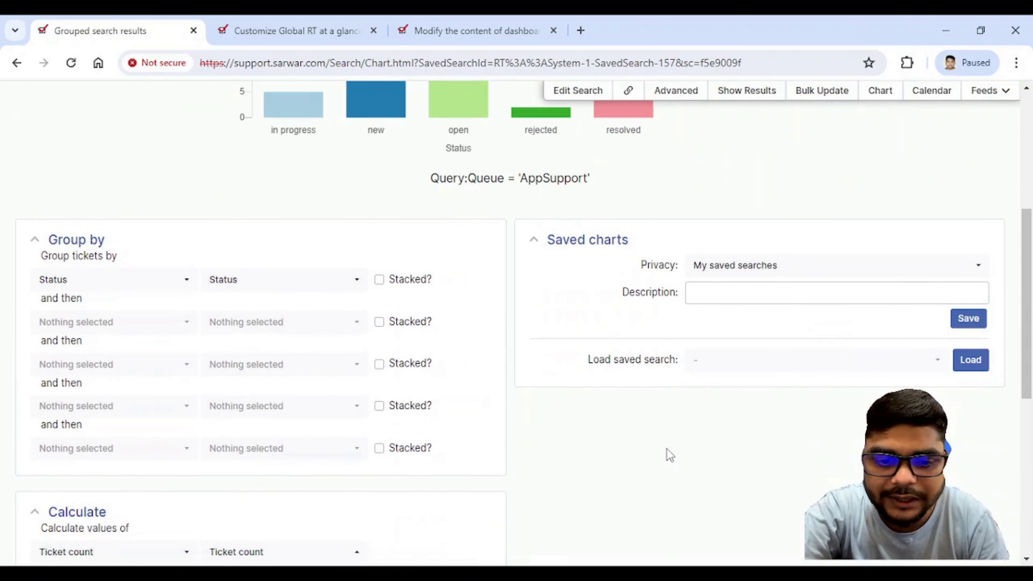
Save the AppSupport status chart as Chart_Demo_1 under RT System's saved searches and review the saved chart page
{"action": "left_click", "coordinate": [744, 260]}
{"action": "left_click", "coordinate": [739, 319]}
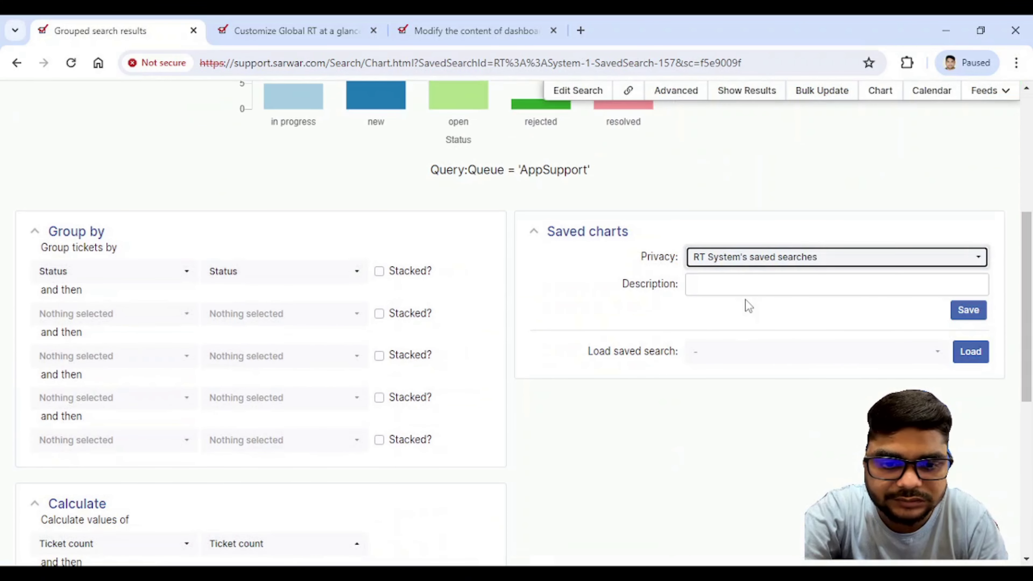
{"action": "left_click", "coordinate": [744, 291]}
{"action": "left_click", "coordinate": [795, 429]}
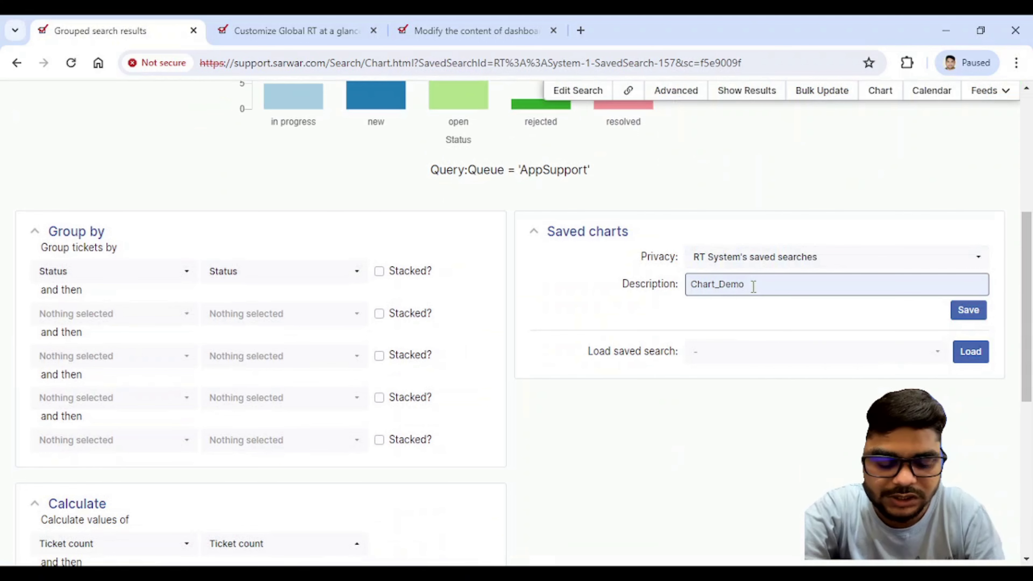
{"action": "type", "text": "_1"}
{"action": "left_click", "coordinate": [965, 313]}
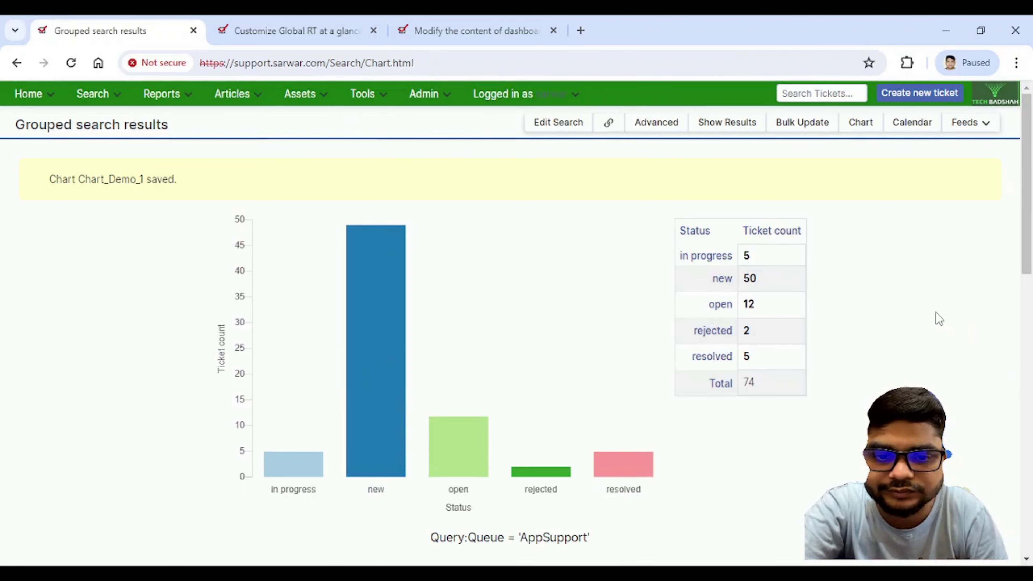
{"action": "scroll", "coordinate": [936, 318], "scroll_direction": "down", "scroll_amount": 2}
{"action": "scroll", "coordinate": [936, 318], "scroll_direction": "down", "scroll_amount": 10}
{"action": "scroll", "coordinate": [935, 318], "scroll_direction": "up", "scroll_amount": 10}
{"action": "scroll", "coordinate": [934, 314], "scroll_direction": "up", "scroll_amount": 3}
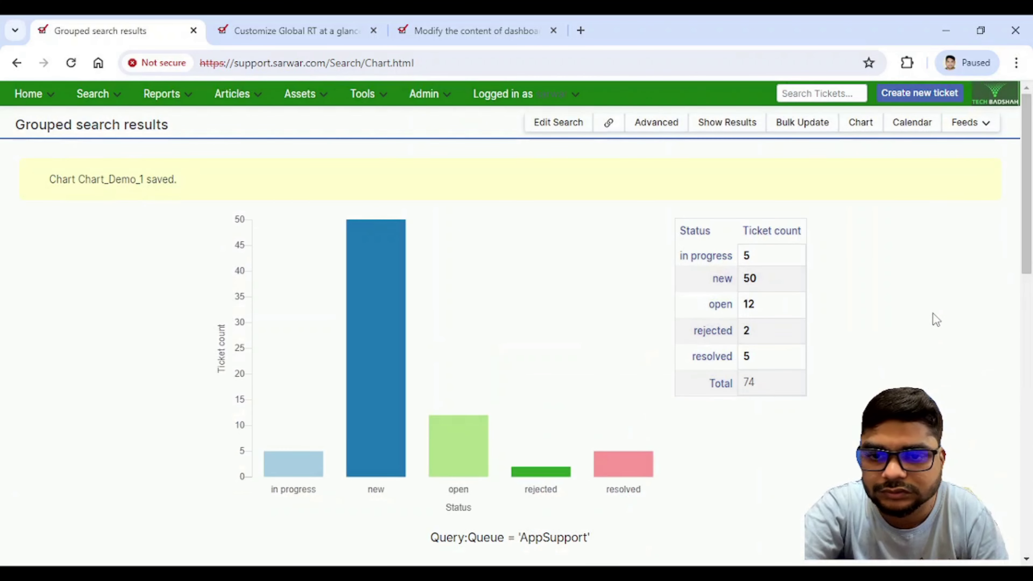
Close the old dashboard tab, reopen the global Homepage dashboard for editing, and remove the Chart_Demo ticket component from the Body
{"action": "left_click", "coordinate": [293, 30]}
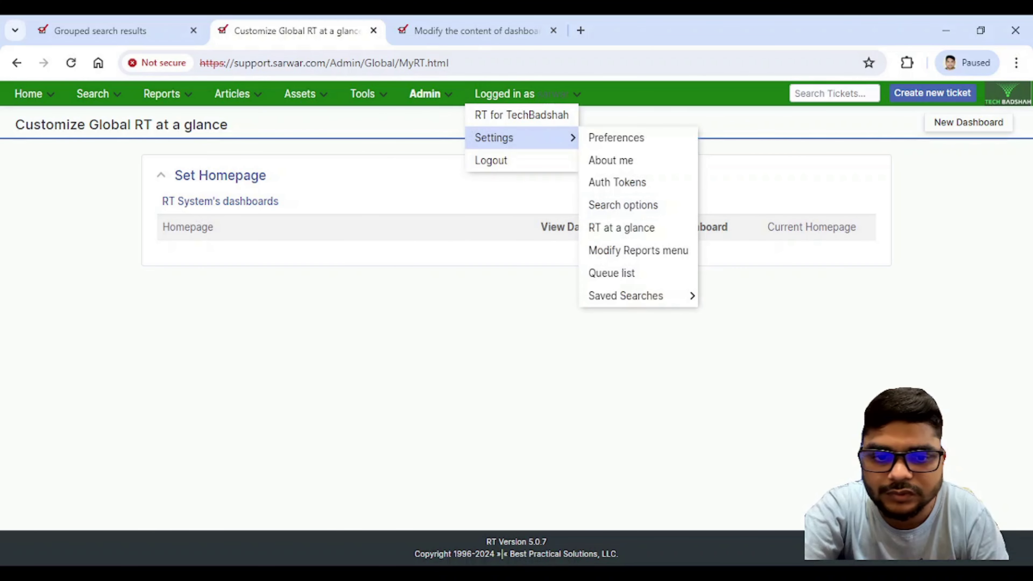
{"action": "left_click", "coordinate": [554, 31]}
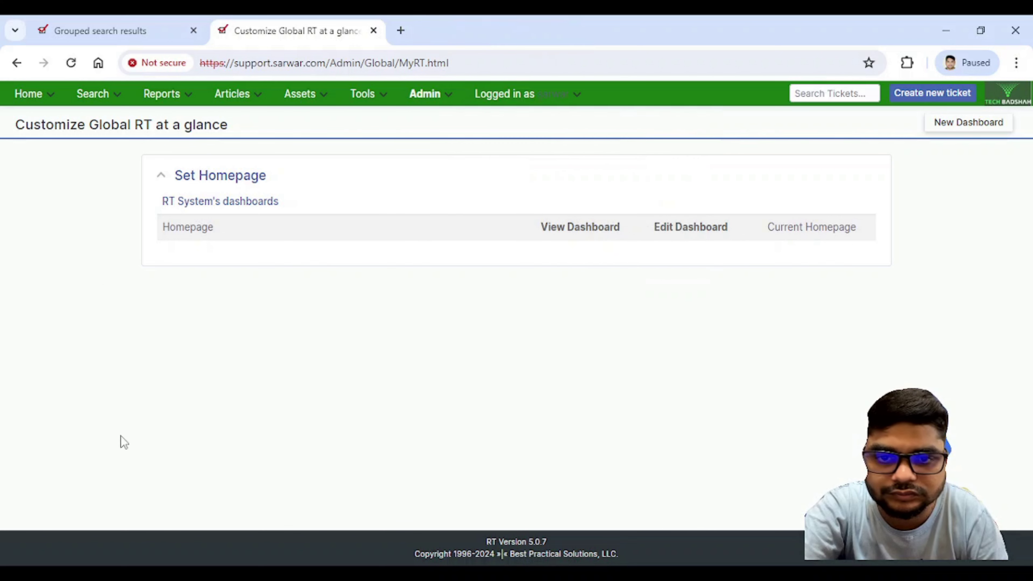
{"action": "left_click", "coordinate": [696, 227]}
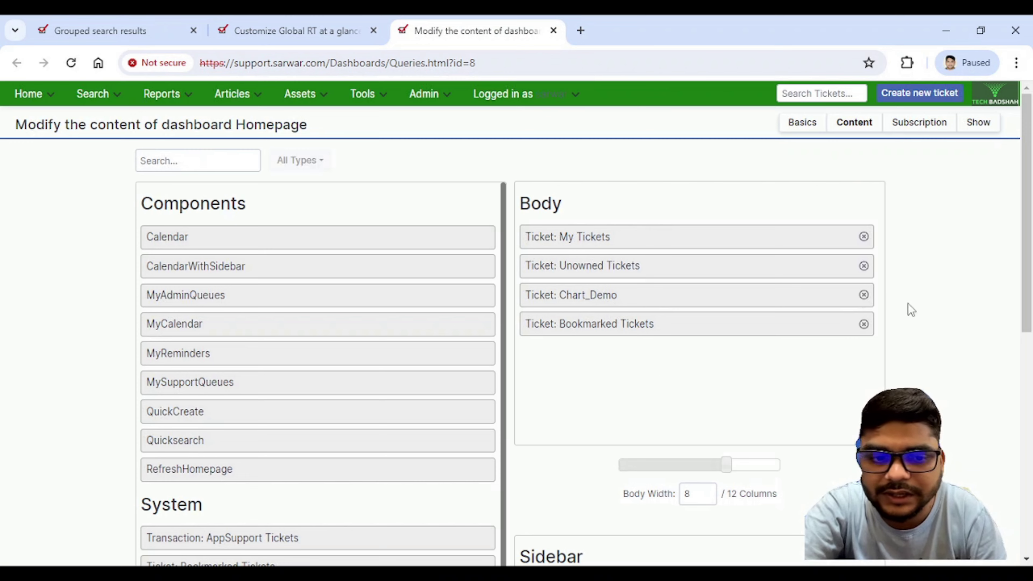
{"action": "left_click", "coordinate": [864, 295]}
Add the Chart_Demo_1 chart component to the dashboard Body between Unowned Tickets and Bookmarked Tickets, and save the dashboard
{"action": "scroll", "coordinate": [223, 286], "scroll_direction": "down", "scroll_amount": 3}
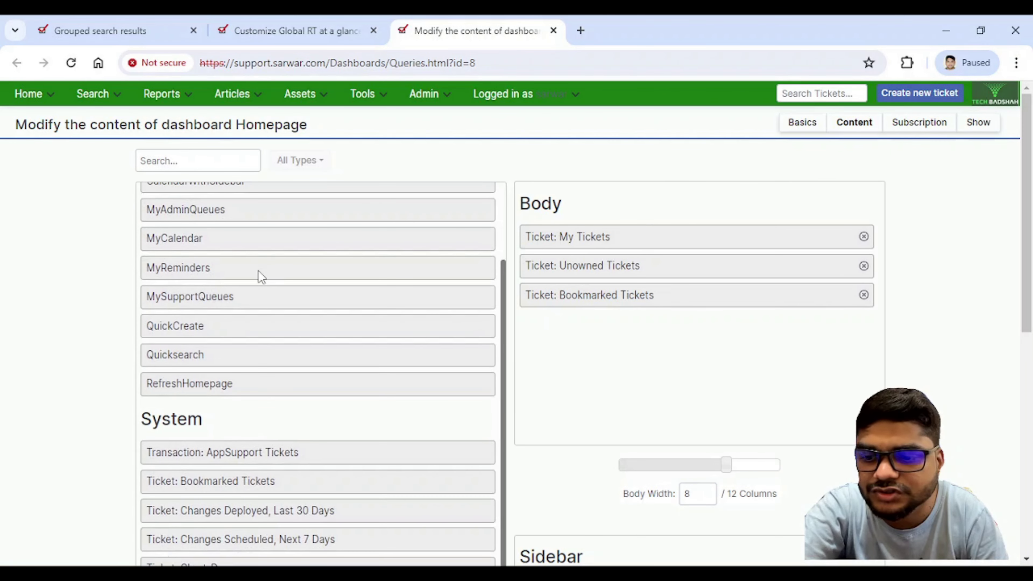
{"action": "scroll", "coordinate": [2, 246], "scroll_direction": "down", "scroll_amount": 4}
{"action": "scroll", "coordinate": [2, 252], "scroll_direction": "down", "scroll_amount": 2}
{"action": "left_click_drag", "start_coordinate": [202, 381], "coordinate": [623, 300]}
{"action": "scroll", "coordinate": [968, 305], "scroll_direction": "down", "scroll_amount": 10}
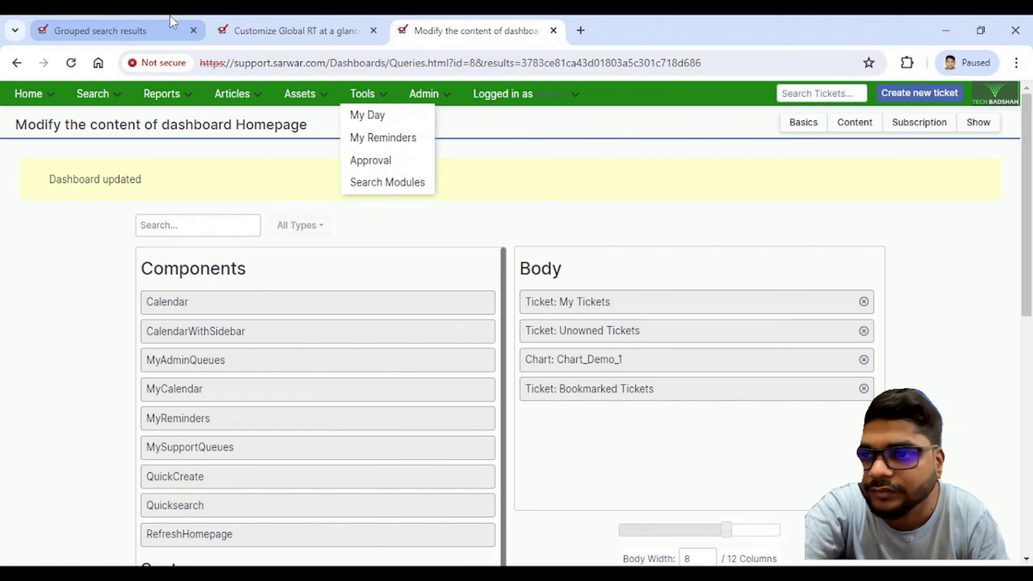
Open the RT at a glance homepage and examine the Chart_Demo_1 bar chart and its status table
{"action": "left_click", "coordinate": [114, 30]}
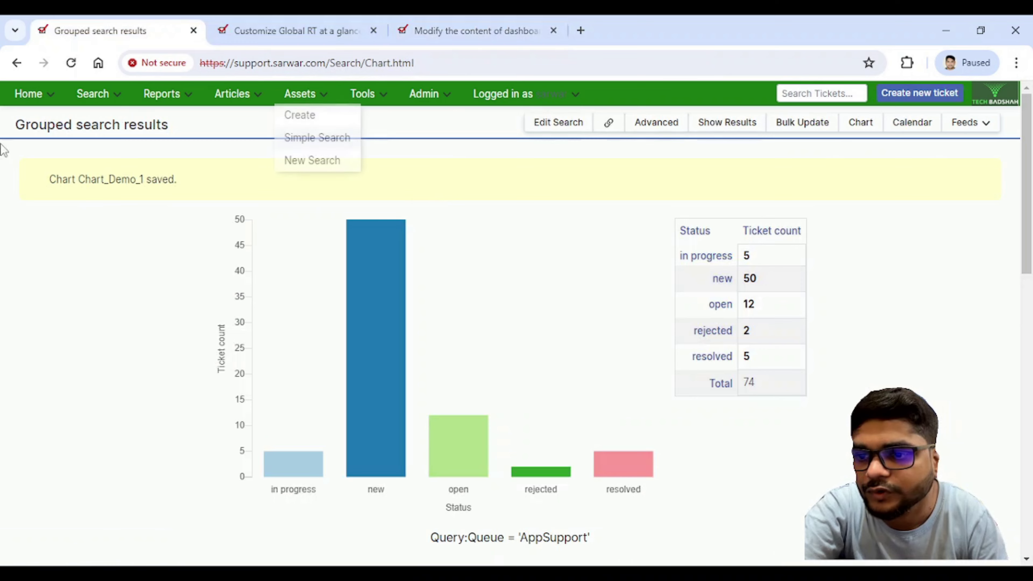
{"action": "left_click", "coordinate": [31, 96]}
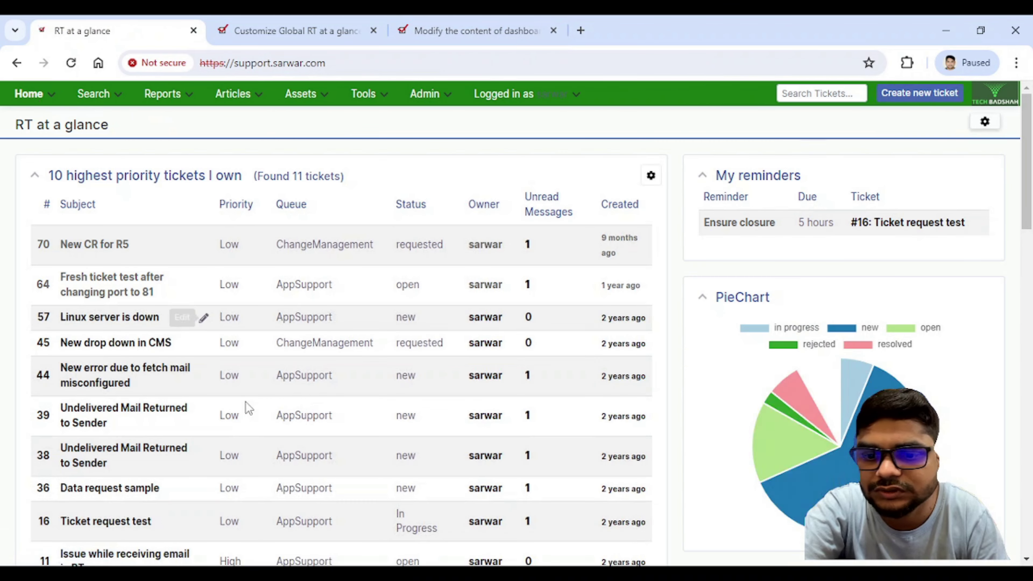
{"action": "scroll", "coordinate": [246, 403], "scroll_direction": "down", "scroll_amount": 15}
{"action": "scroll", "coordinate": [246, 402], "scroll_direction": "up", "scroll_amount": 2}
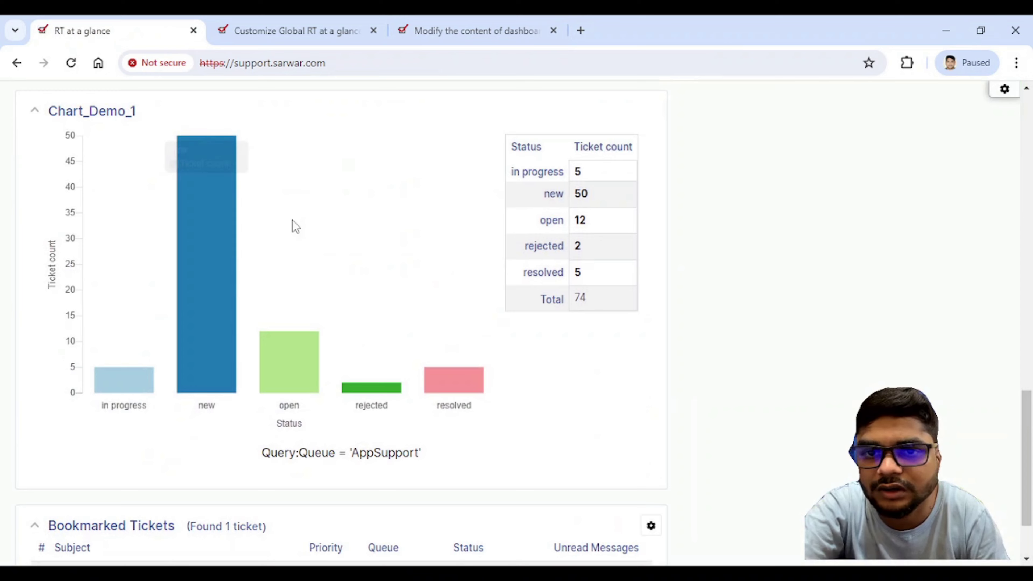
{"action": "scroll", "coordinate": [290, 224], "scroll_direction": "up", "scroll_amount": 3}
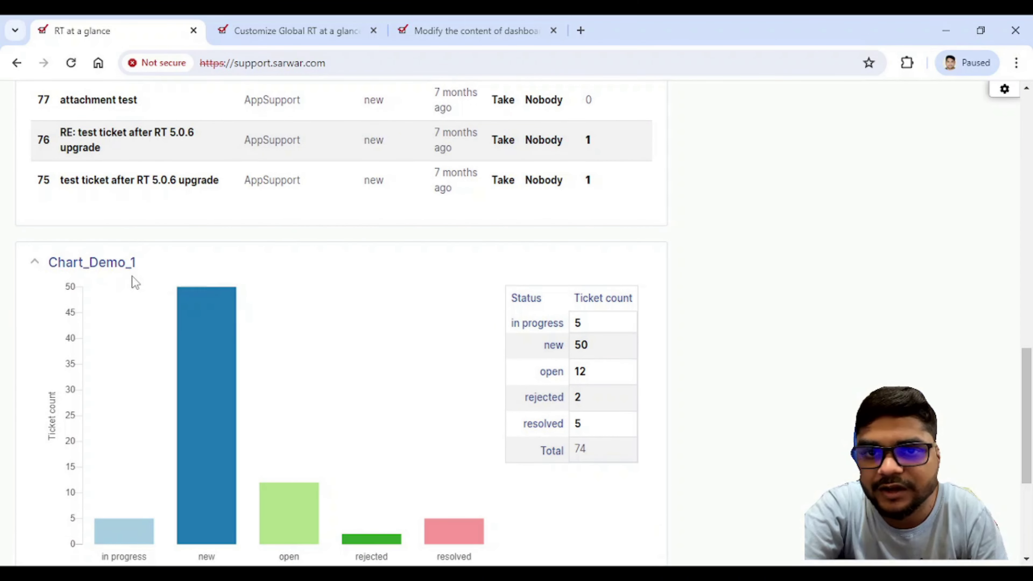
{"action": "scroll", "coordinate": [132, 277], "scroll_direction": "down", "scroll_amount": 3}
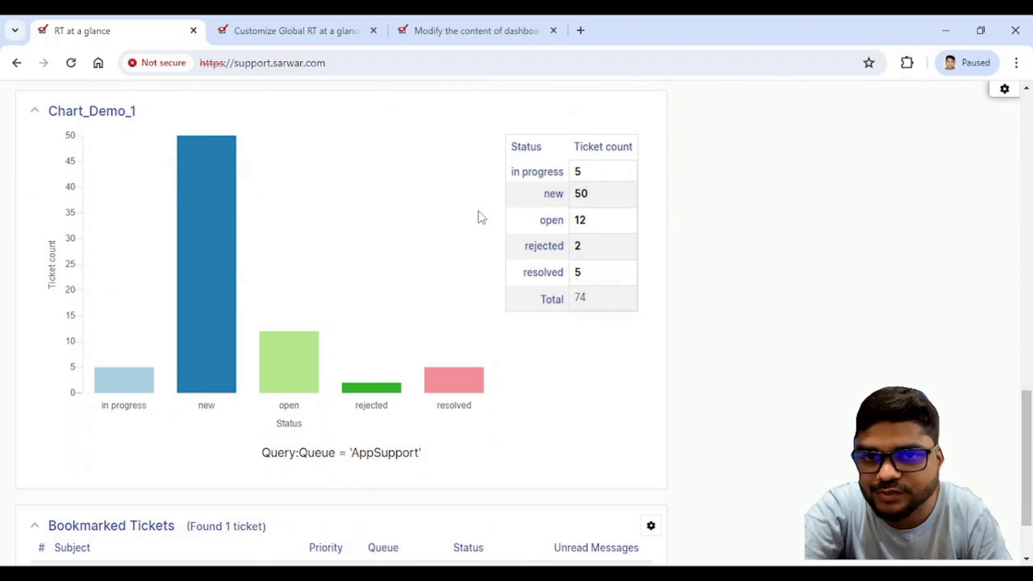
Compare the dashboard's Body components with the RT homepage, and close the dashboard editing tab
{"action": "left_click", "coordinate": [482, 20]}
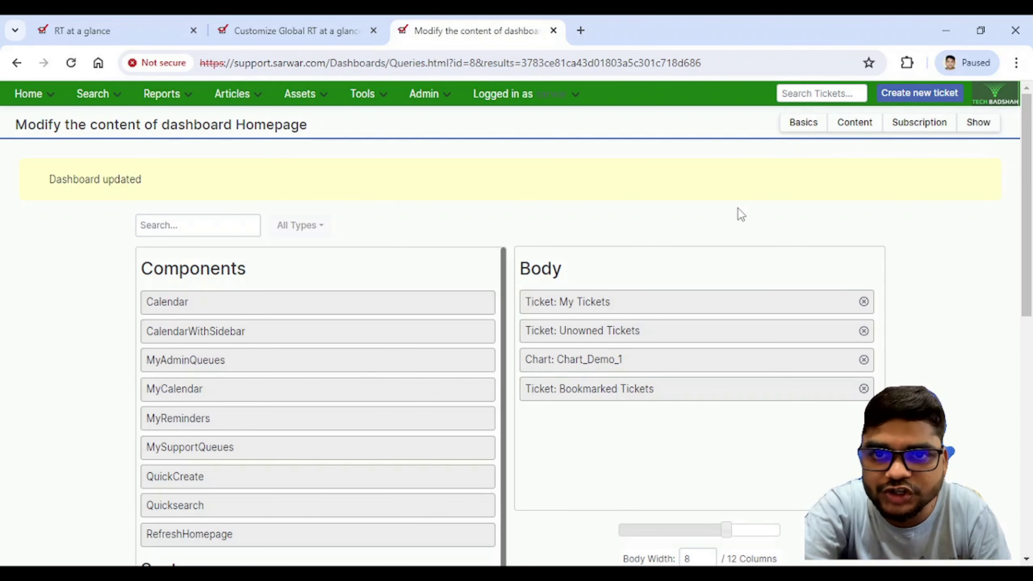
{"action": "left_click", "coordinate": [92, 30]}
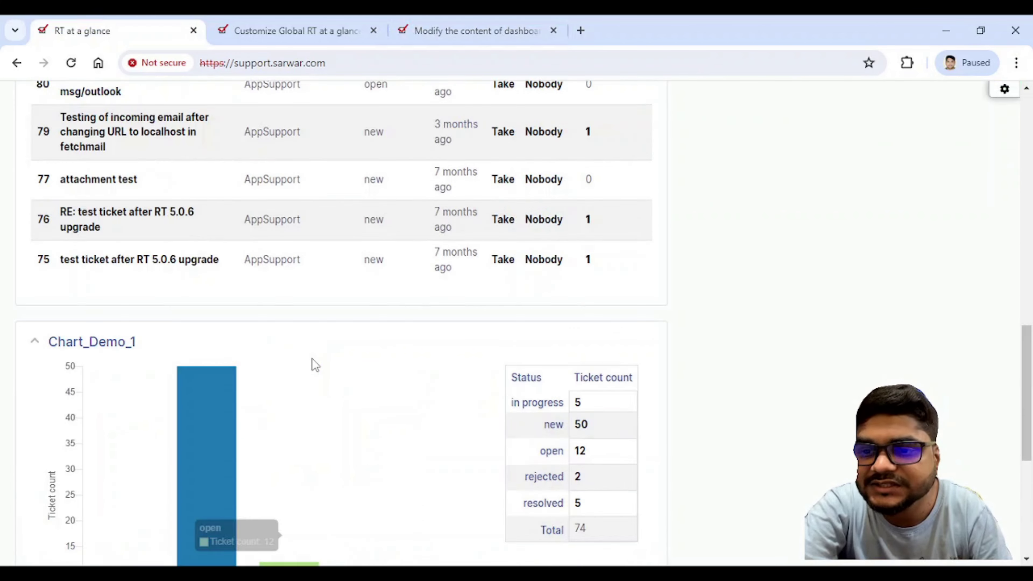
{"action": "scroll", "coordinate": [313, 362], "scroll_direction": "up", "scroll_amount": 10}
{"action": "scroll", "coordinate": [315, 364], "scroll_direction": "up", "scroll_amount": 5}
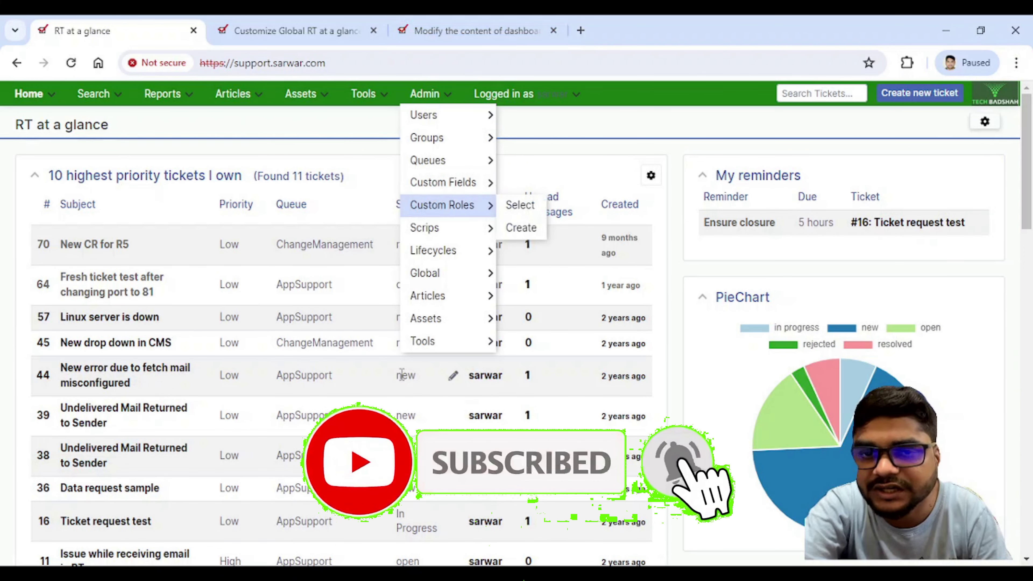
{"action": "left_click", "coordinate": [489, 21]}
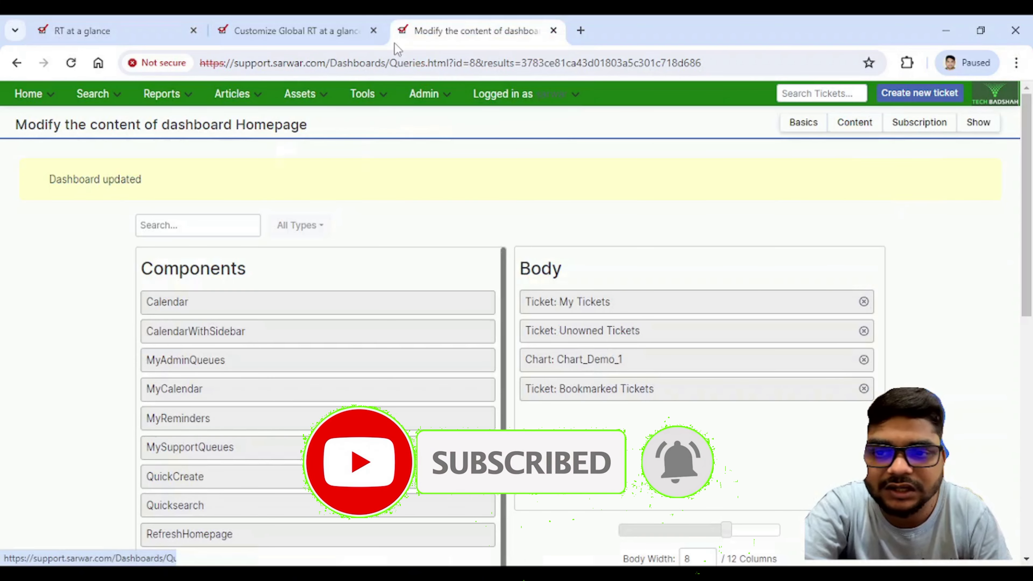
{"action": "left_click", "coordinate": [553, 30]}
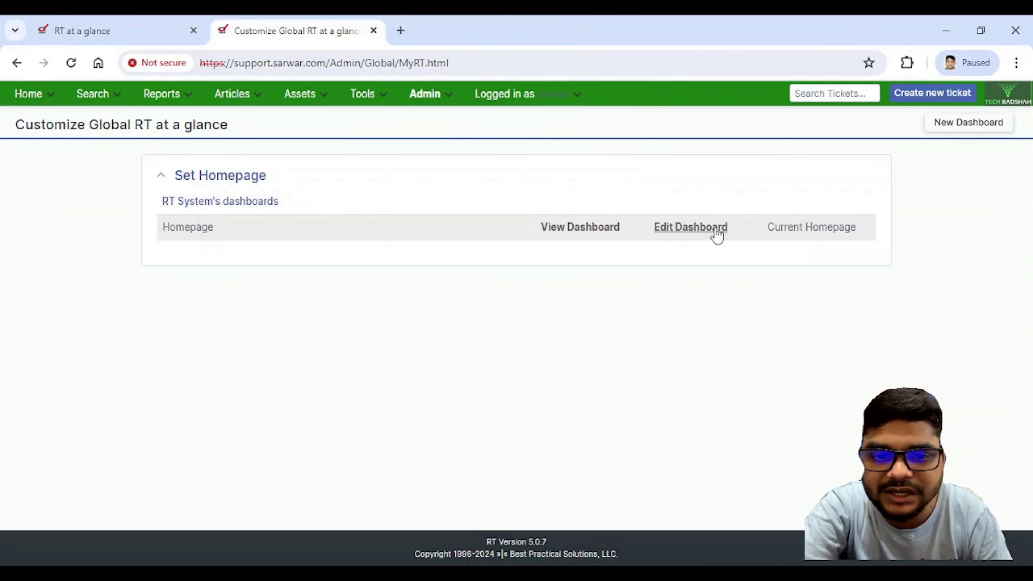
Find the Chart_Demo_1 component on the RT homepage and open its chart page
{"action": "left_click", "coordinate": [114, 31]}
{"action": "scroll", "coordinate": [416, 461], "scroll_direction": "down", "scroll_amount": 8}
{"action": "scroll", "coordinate": [416, 461], "scroll_direction": "down", "scroll_amount": 12}
{"action": "scroll", "coordinate": [411, 459], "scroll_direction": "up", "scroll_amount": 1}
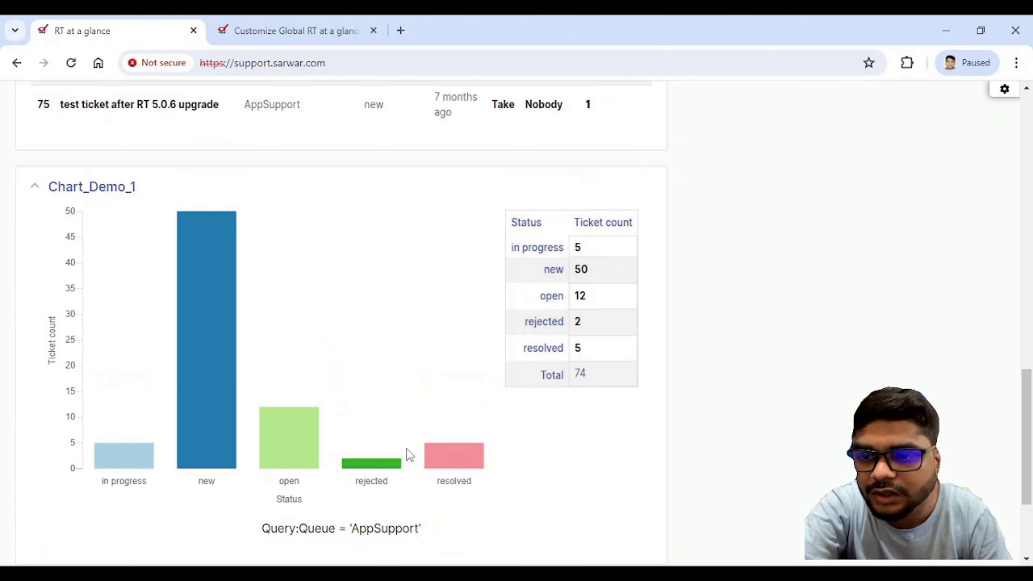
{"action": "left_click", "coordinate": [129, 196]}
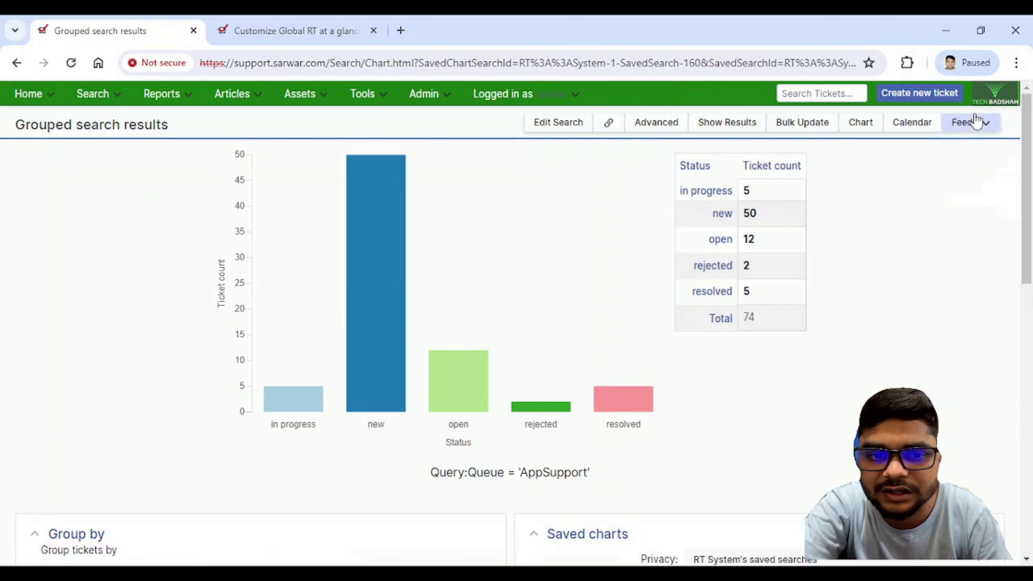
Review Chart_Demo_1's ticket results, its query in the Query Builder, and its grouping and saved chart settings
{"action": "left_click", "coordinate": [746, 130]}
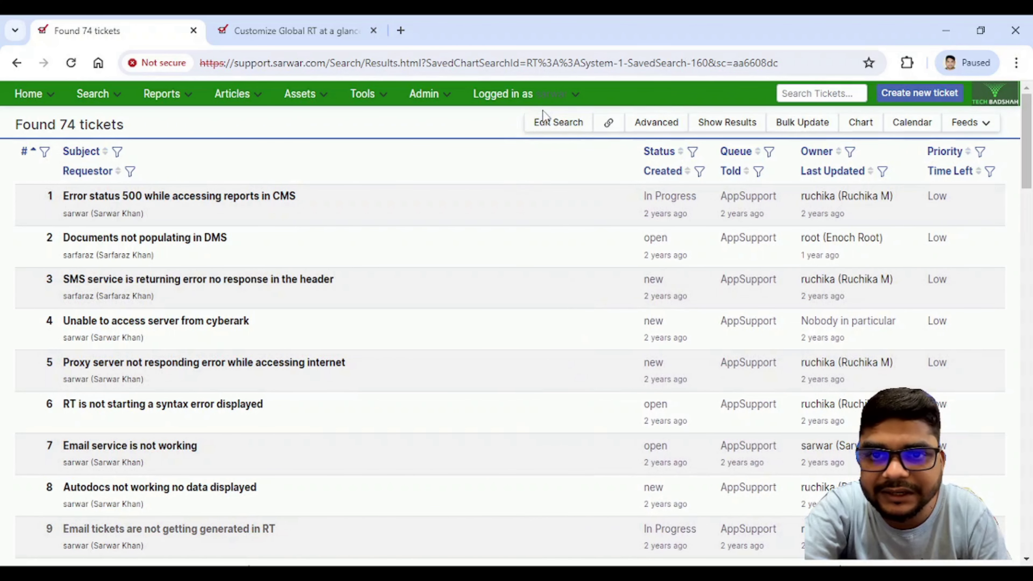
{"action": "left_click", "coordinate": [573, 127]}
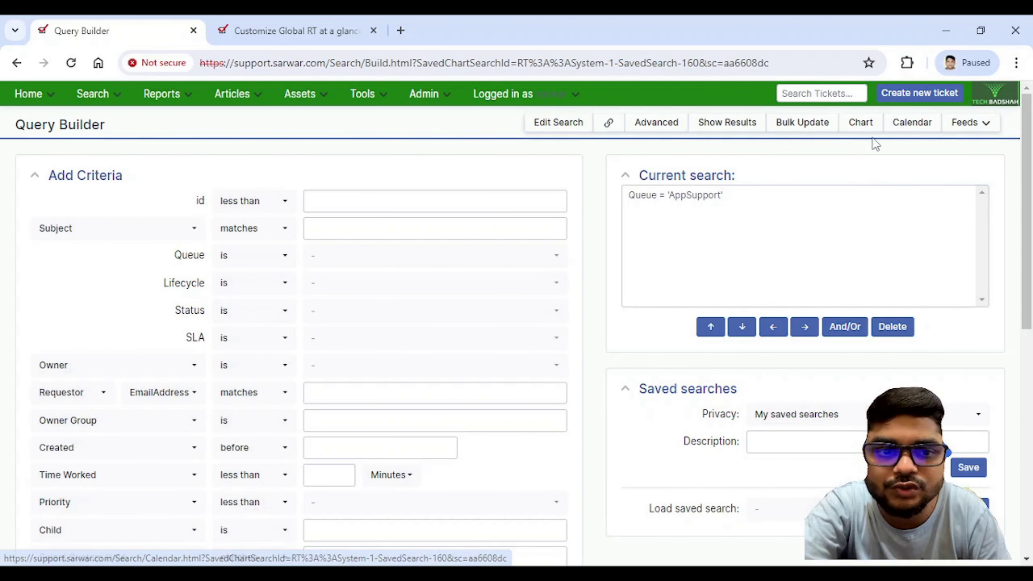
{"action": "left_click", "coordinate": [864, 123]}
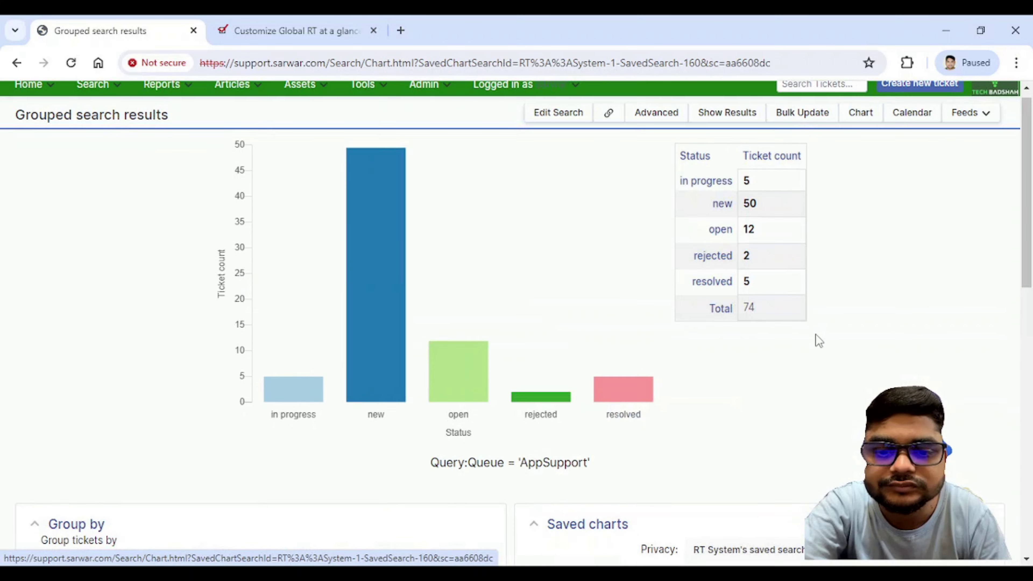
{"action": "scroll", "coordinate": [815, 338], "scroll_direction": "down", "scroll_amount": 8}
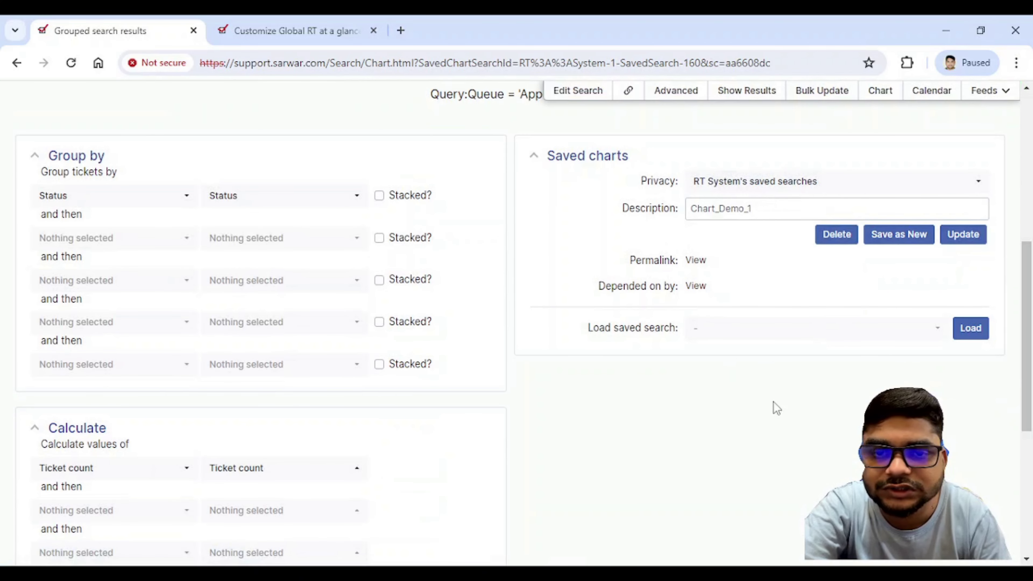
{"action": "scroll", "coordinate": [760, 405], "scroll_direction": "up", "scroll_amount": 8}
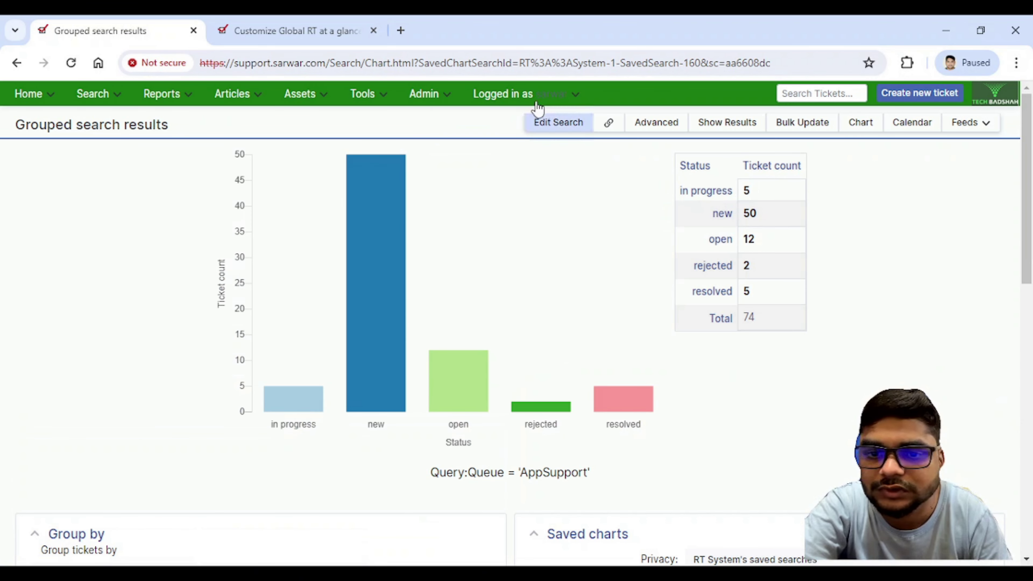
Return to the RT at a glance homepage and look through its ticket lists down to the Chart_Demo_1 chart
{"action": "mouse_move", "coordinate": [530, 99]}
{"action": "mouse_move", "coordinate": [492, 137]}
{"action": "left_click", "coordinate": [28, 93]}
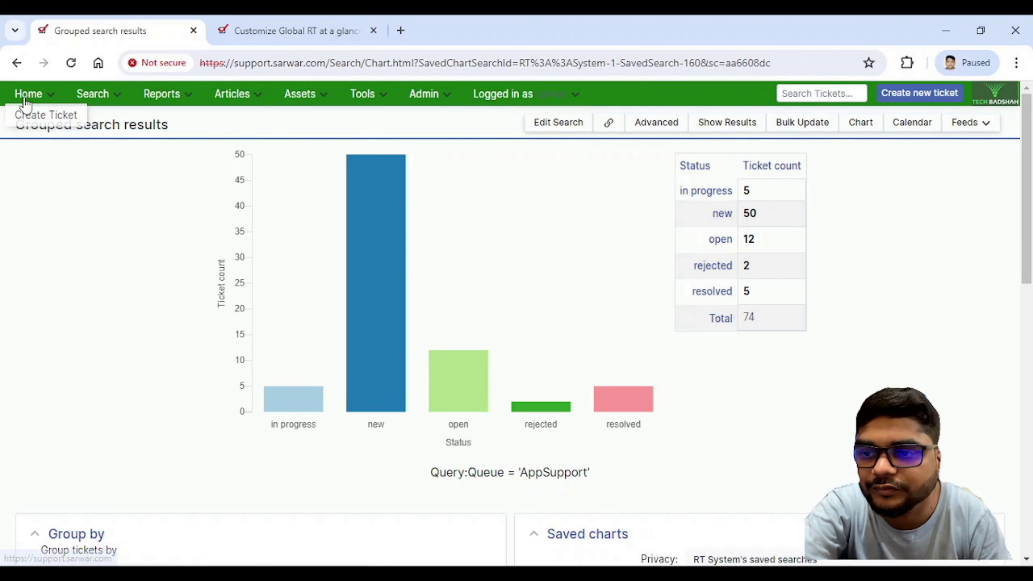
{"action": "scroll", "coordinate": [368, 270], "scroll_direction": "down", "scroll_amount": 20}
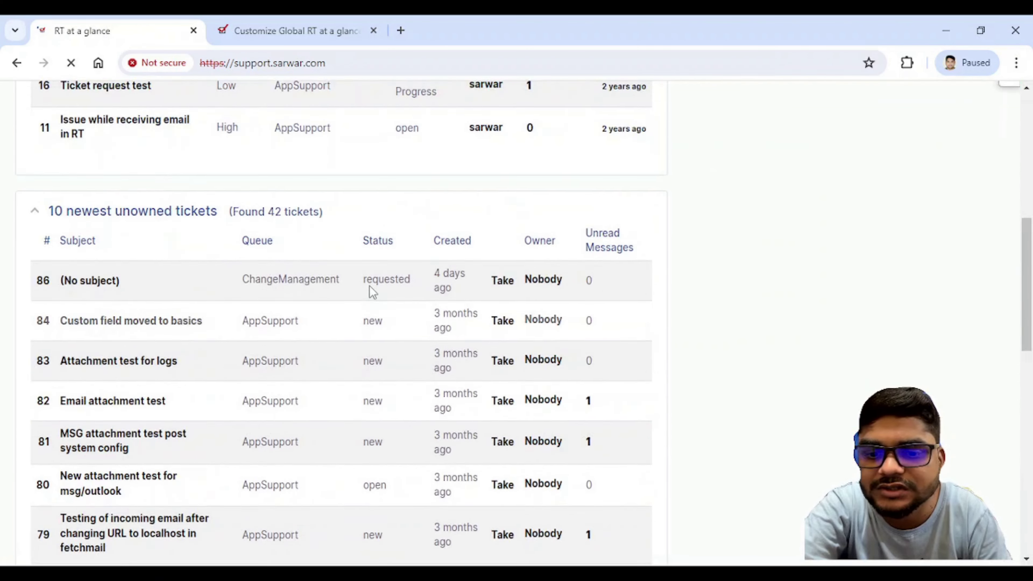
{"action": "scroll", "coordinate": [315, 285], "scroll_direction": "up", "scroll_amount": 20}
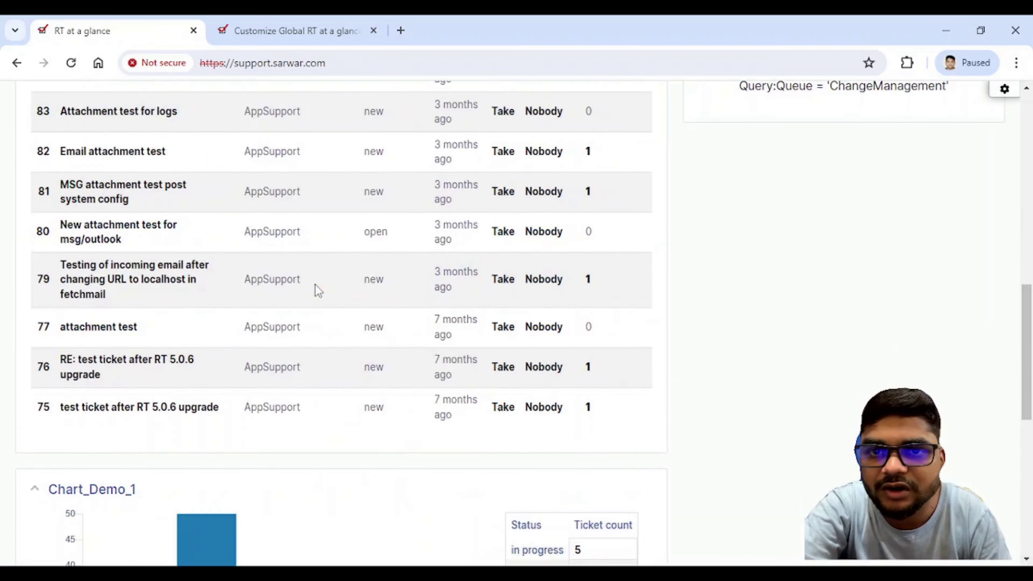
{"action": "scroll", "coordinate": [492, 256], "scroll_direction": "down", "scroll_amount": 10}
{"action": "scroll", "coordinate": [492, 258], "scroll_direction": "down", "scroll_amount": 5}
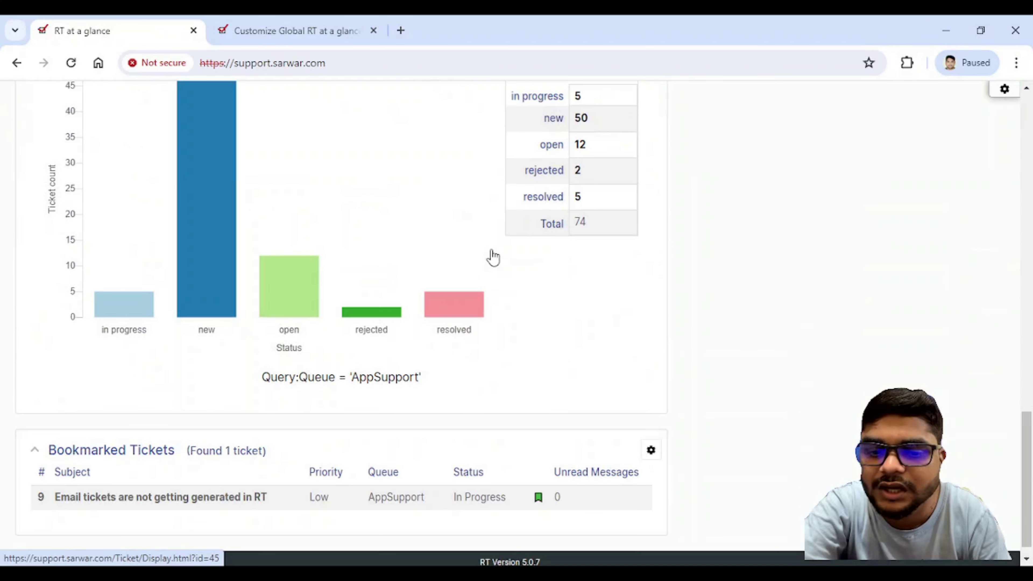
Open the Chart_Demo_1 chart page, exclude the data table from the picture, update the chart, and save the change to the saved chart
{"action": "scroll", "coordinate": [491, 259], "scroll_direction": "up", "scroll_amount": 3}
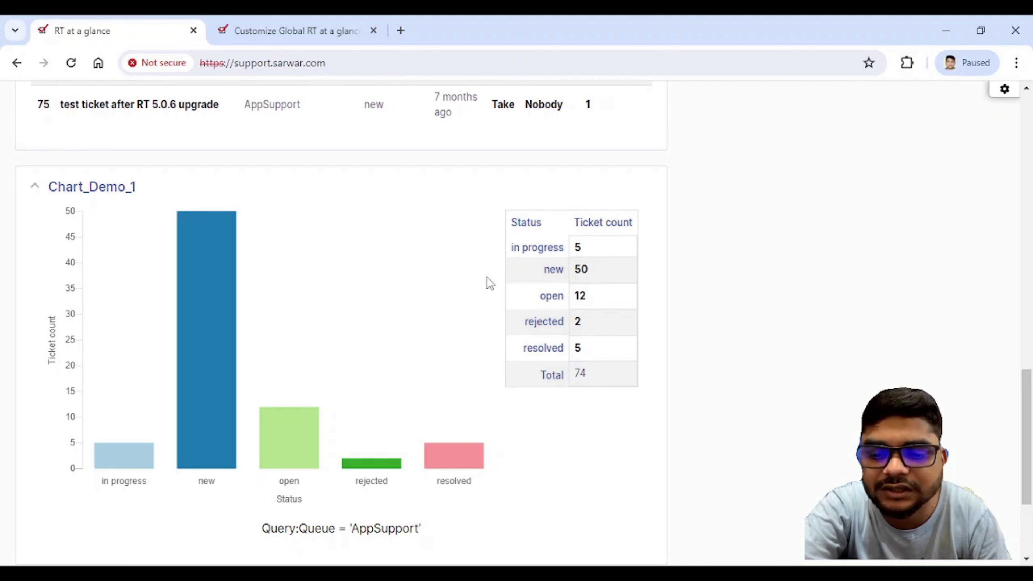
{"action": "scroll", "coordinate": [488, 281], "scroll_direction": "down", "scroll_amount": 2}
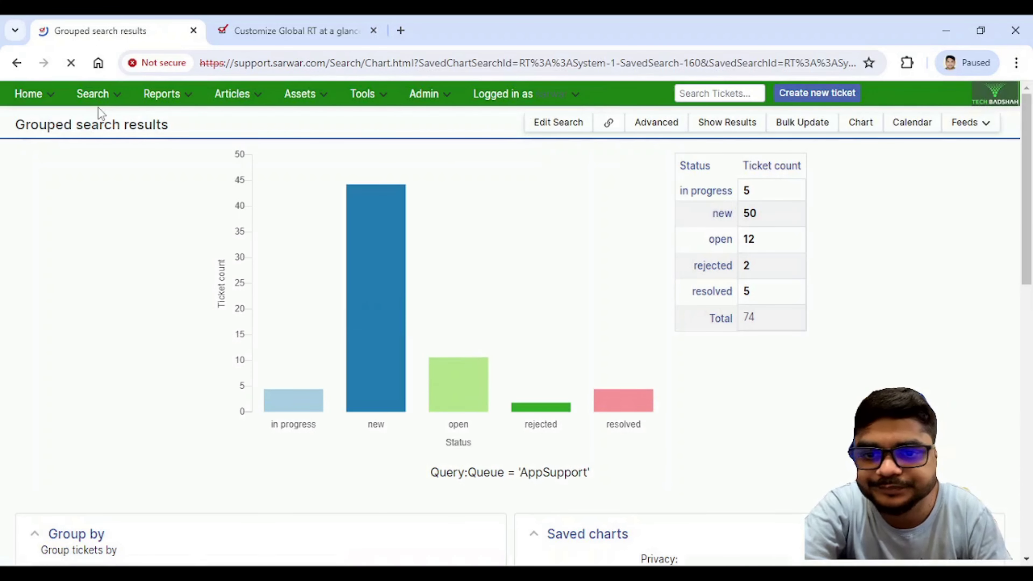
{"action": "scroll", "coordinate": [675, 471], "scroll_direction": "down", "scroll_amount": 12}
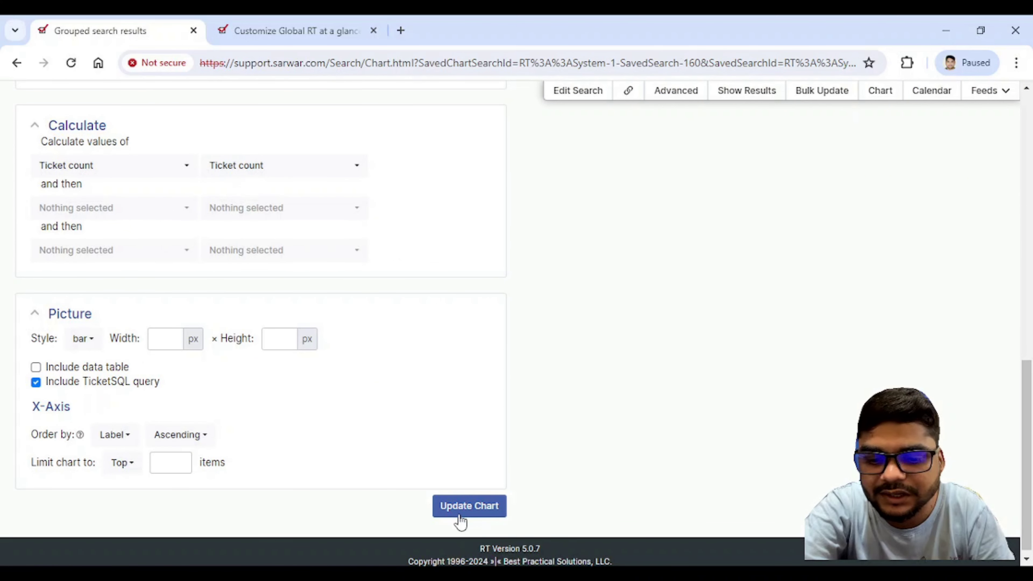
{"action": "left_click", "coordinate": [468, 508]}
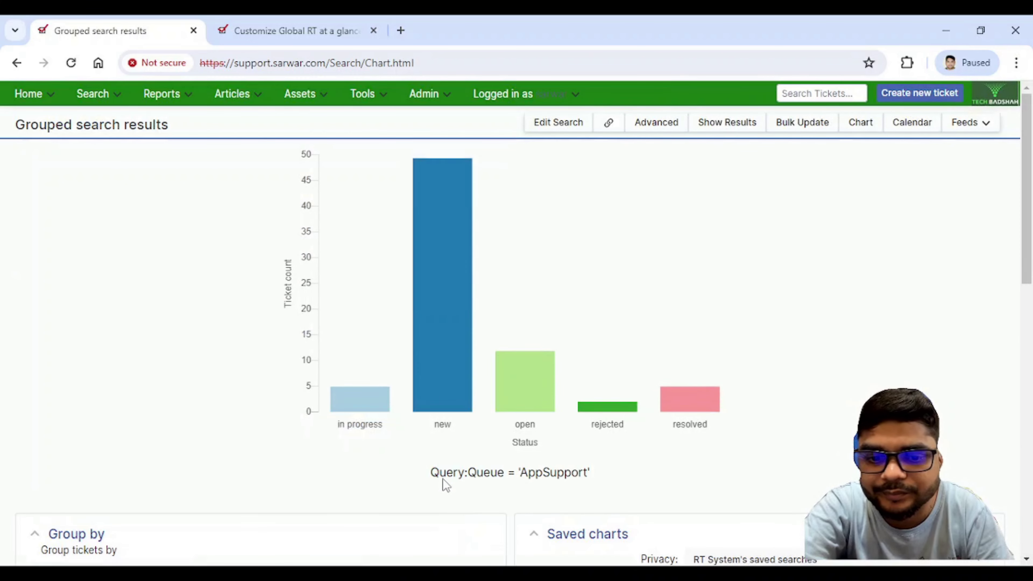
{"action": "scroll", "coordinate": [790, 335], "scroll_direction": "down", "scroll_amount": 2}
{"action": "scroll", "coordinate": [791, 336], "scroll_direction": "down", "scroll_amount": 3}
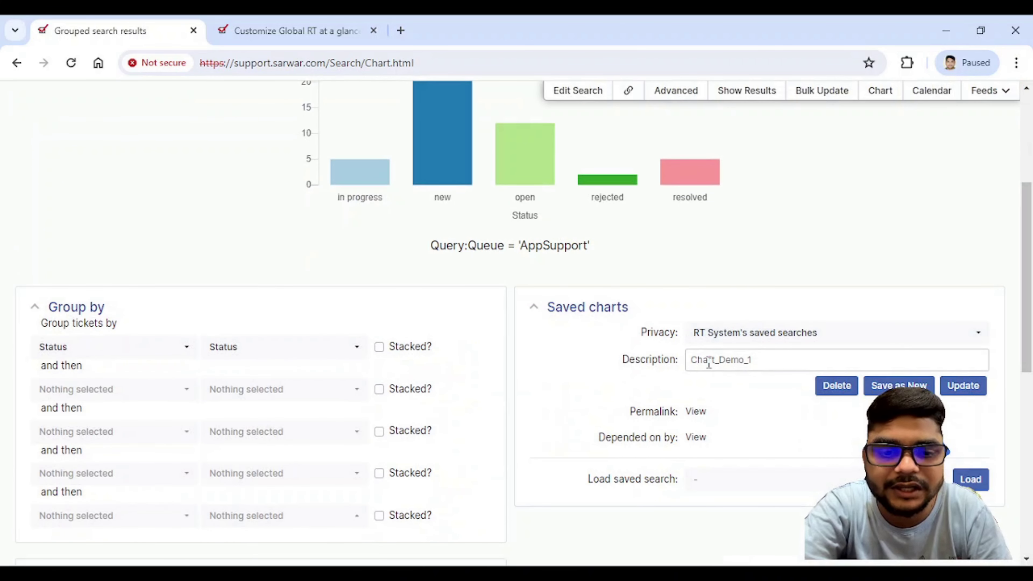
{"action": "scroll", "coordinate": [509, 242], "scroll_direction": "up", "scroll_amount": 5}
{"action": "scroll", "coordinate": [836, 335], "scroll_direction": "down", "scroll_amount": 3}
{"action": "scroll", "coordinate": [835, 336], "scroll_direction": "down", "scroll_amount": 2}
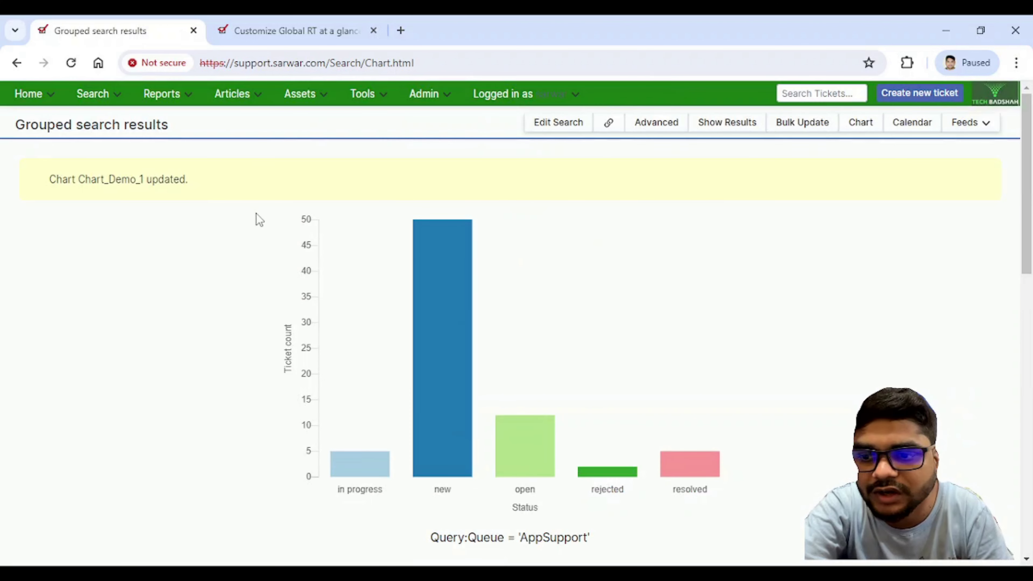
Open the RT at a glance homepage in the other browser tab and inspect the Chart_Demo_1 component and its query caption
{"action": "key", "text": "ctrl+Tab"}
{"action": "left_click", "coordinate": [25, 93]}
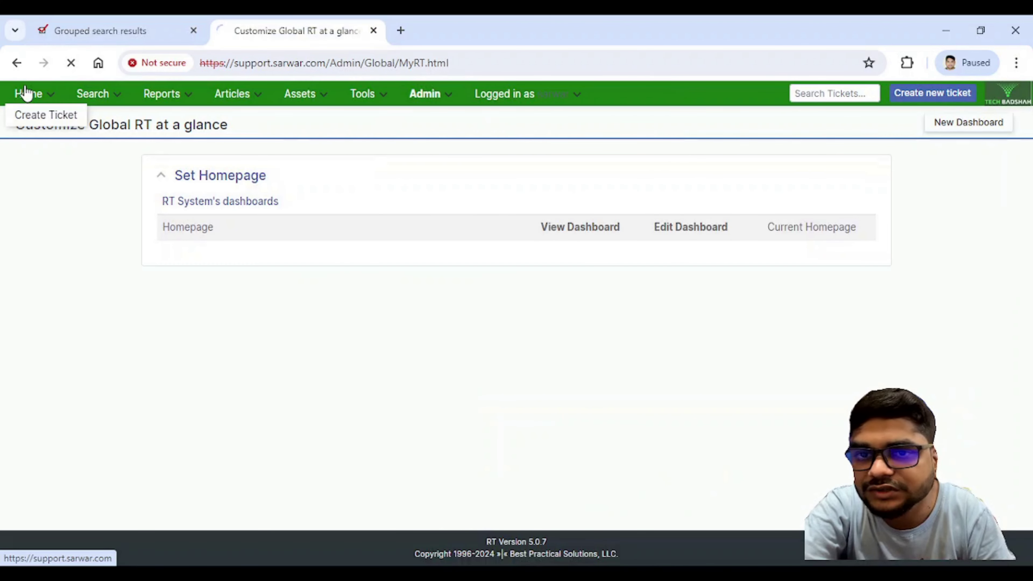
{"action": "scroll", "coordinate": [546, 304], "scroll_direction": "down", "scroll_amount": 10}
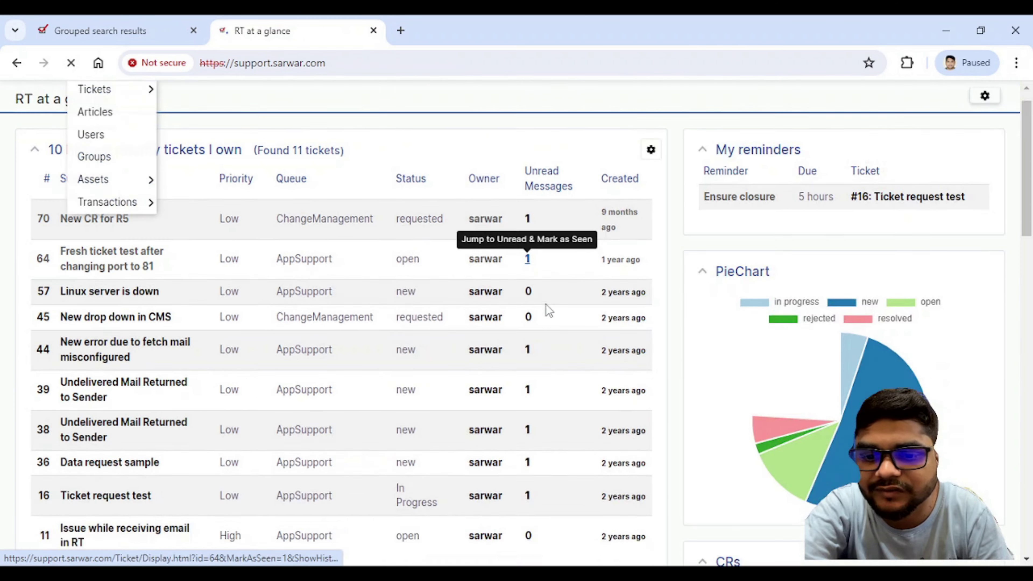
{"action": "scroll", "coordinate": [546, 309], "scroll_direction": "down", "scroll_amount": 2}
{"action": "scroll", "coordinate": [558, 332], "scroll_direction": "up", "scroll_amount": 3}
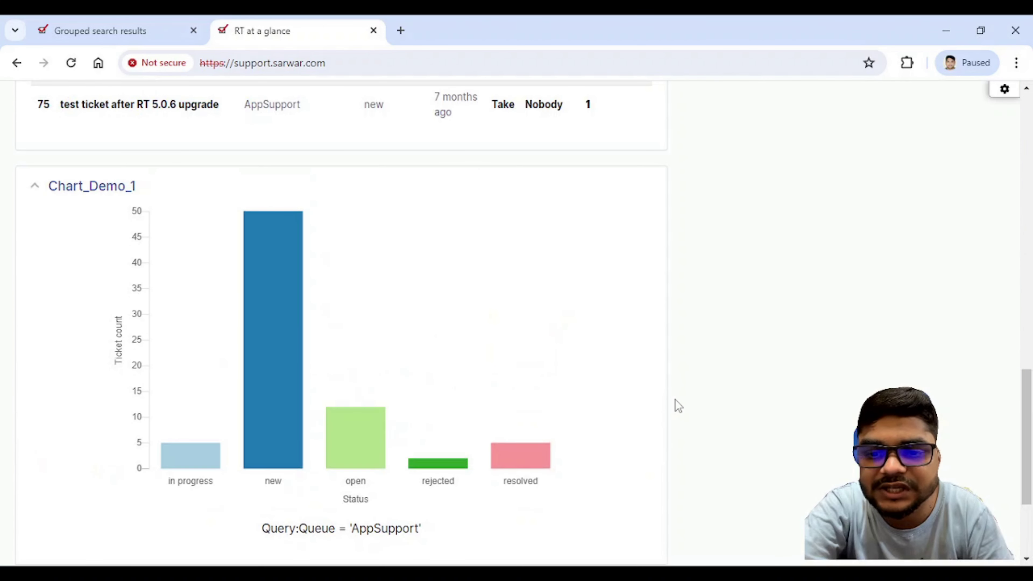
{"action": "scroll", "coordinate": [698, 242], "scroll_direction": "down", "scroll_amount": 2}
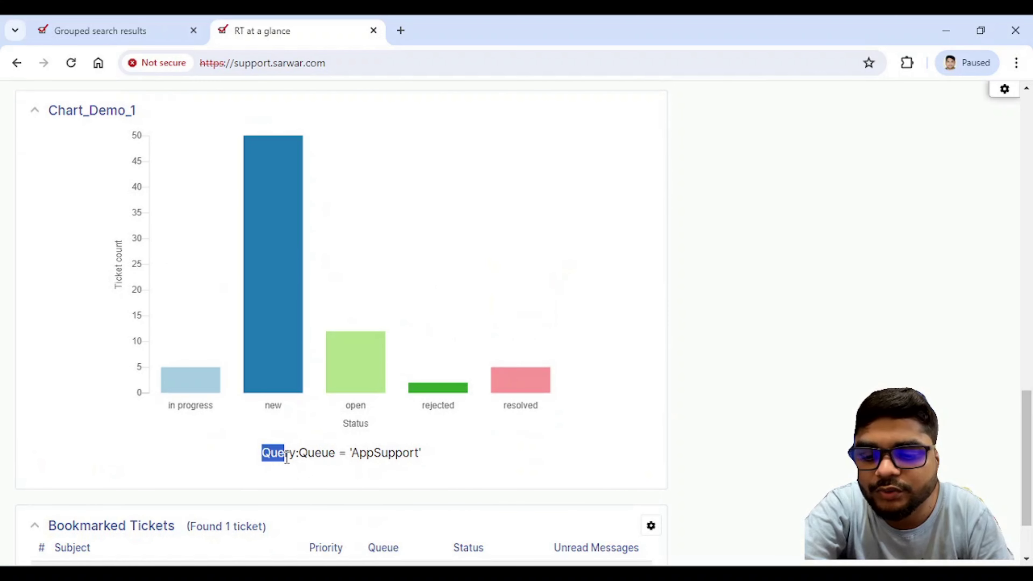
{"action": "left_click_drag", "start_coordinate": [286, 457], "coordinate": [387, 461]}
{"action": "left_click", "coordinate": [429, 457]}
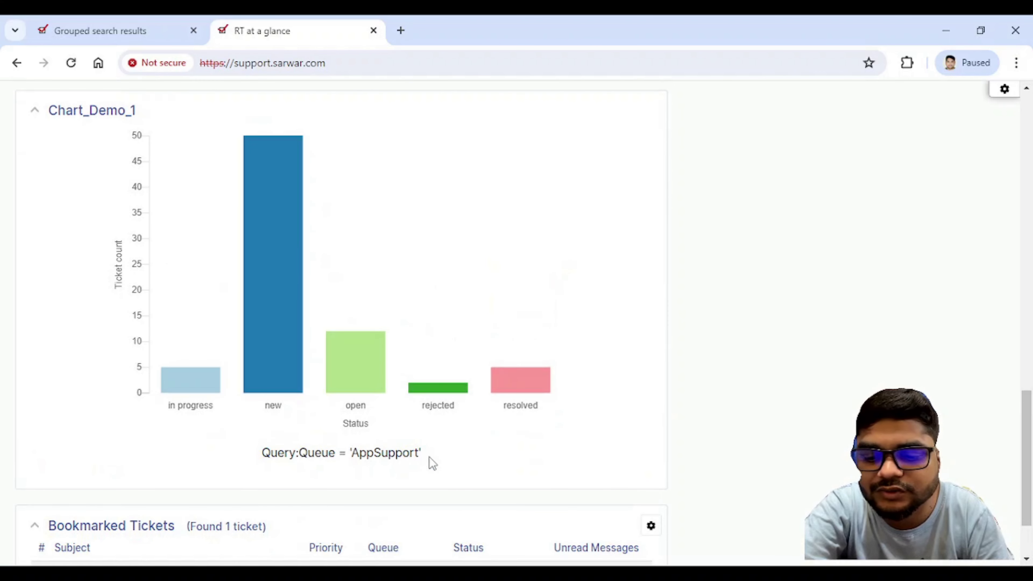
{"action": "left_click_drag", "start_coordinate": [418, 452], "coordinate": [261, 460]}
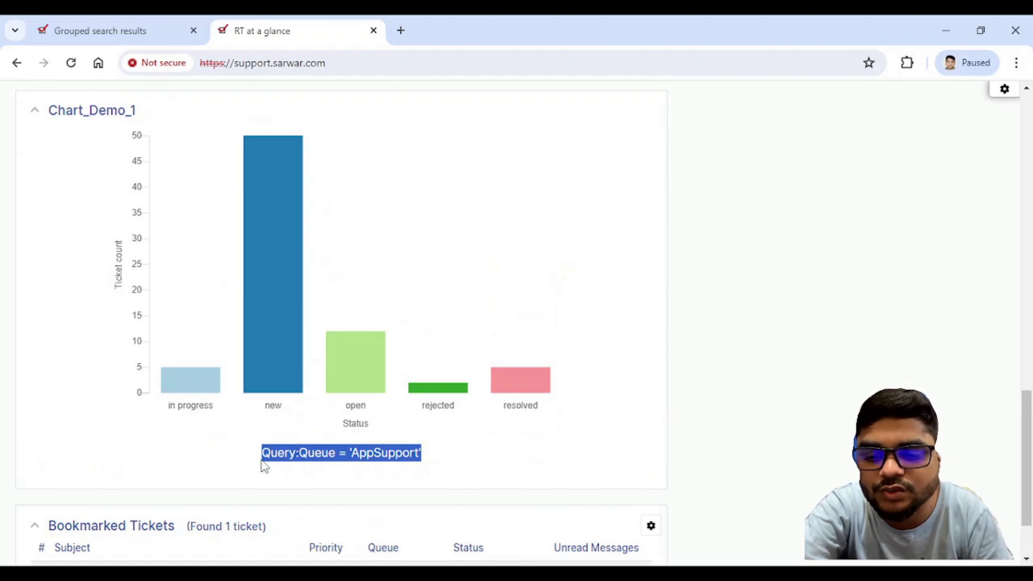
{"action": "left_click", "coordinate": [500, 463]}
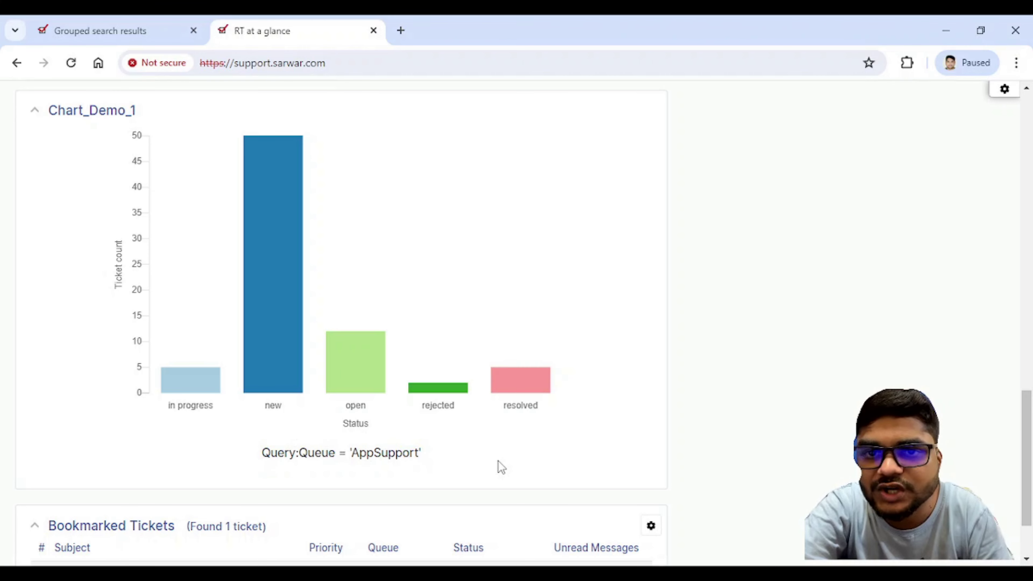
Exclude the TicketSQL query from the Chart_Demo_1 picture, update the chart, and save the change to the saved chart
{"action": "left_click", "coordinate": [170, 25]}
{"action": "scroll", "coordinate": [467, 321], "scroll_direction": "down", "scroll_amount": 5}
{"action": "scroll", "coordinate": [438, 330], "scroll_direction": "down", "scroll_amount": 8}
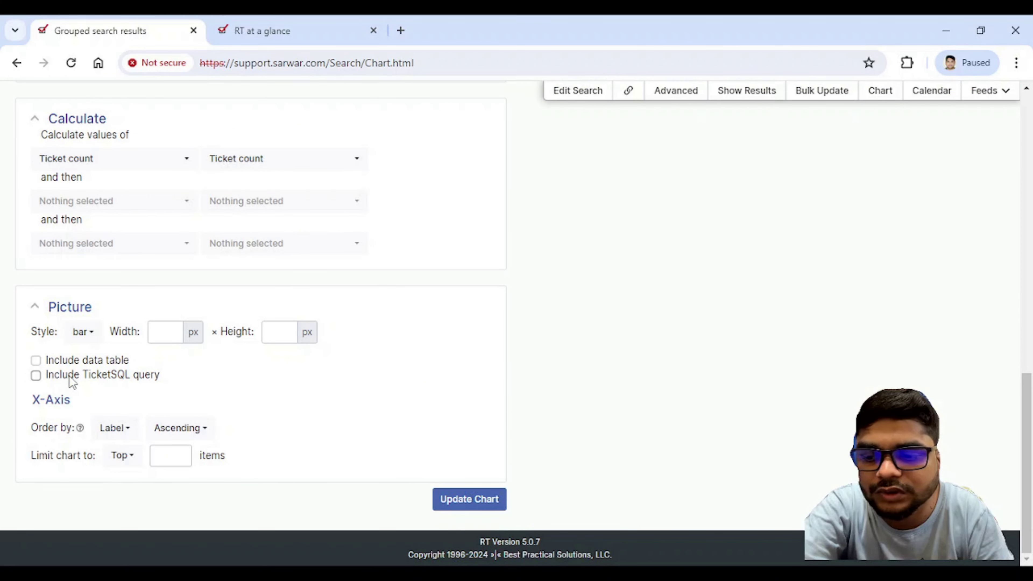
{"action": "left_click", "coordinate": [472, 498]}
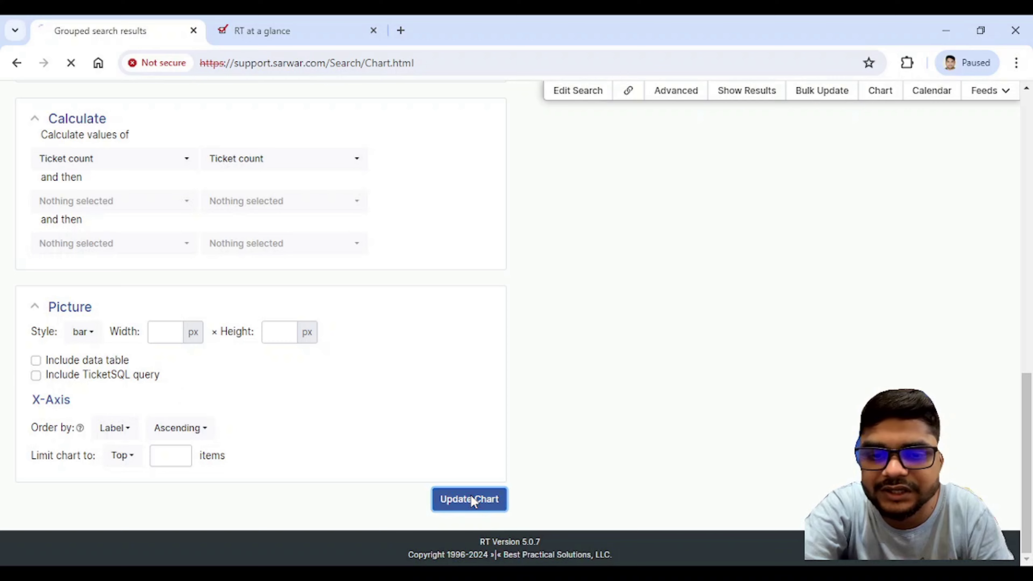
{"action": "scroll", "coordinate": [620, 362], "scroll_direction": "down", "scroll_amount": 5}
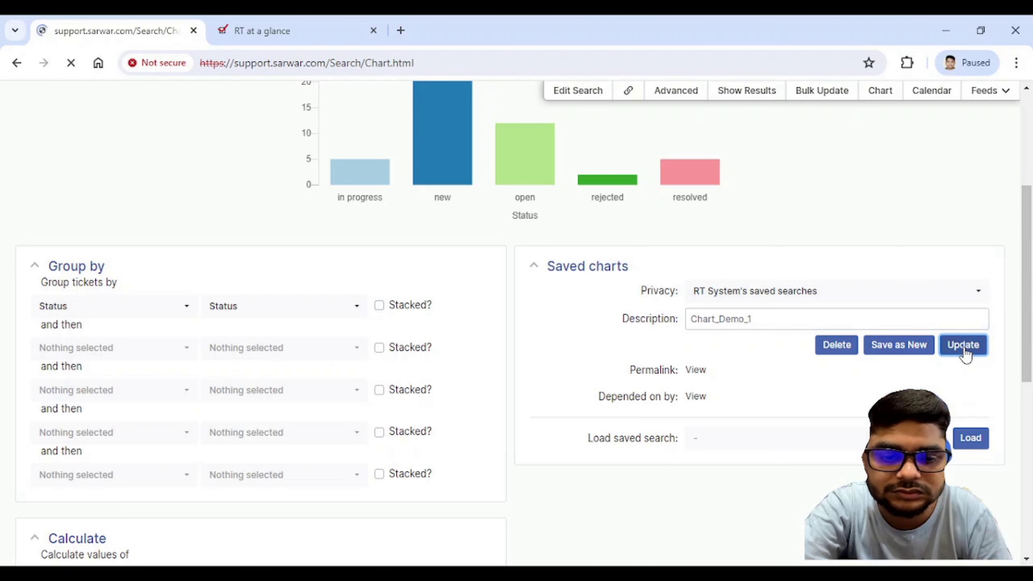
Reload the RT at a glance homepage, check the Chart_Demo_1 component, and open its chart page
{"action": "left_click", "coordinate": [293, 31]}
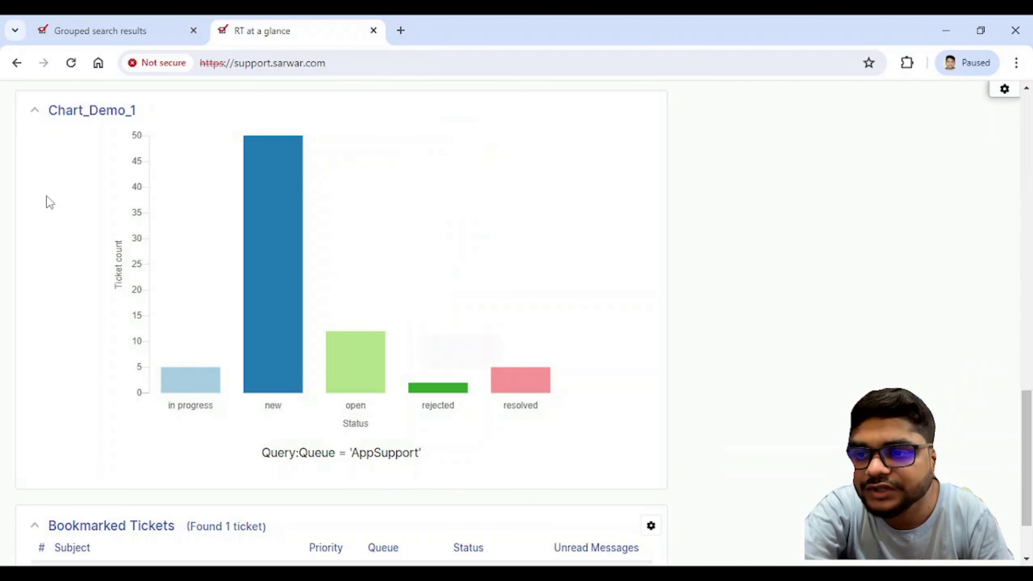
{"action": "scroll", "coordinate": [46, 206], "scroll_direction": "up", "scroll_amount": 10}
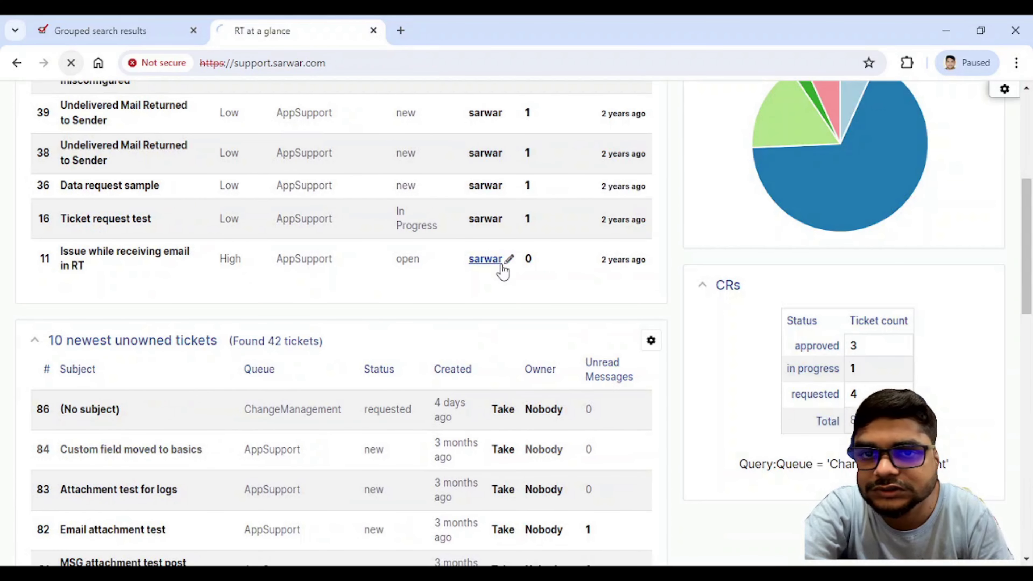
{"action": "scroll", "coordinate": [503, 270], "scroll_direction": "down", "scroll_amount": 10}
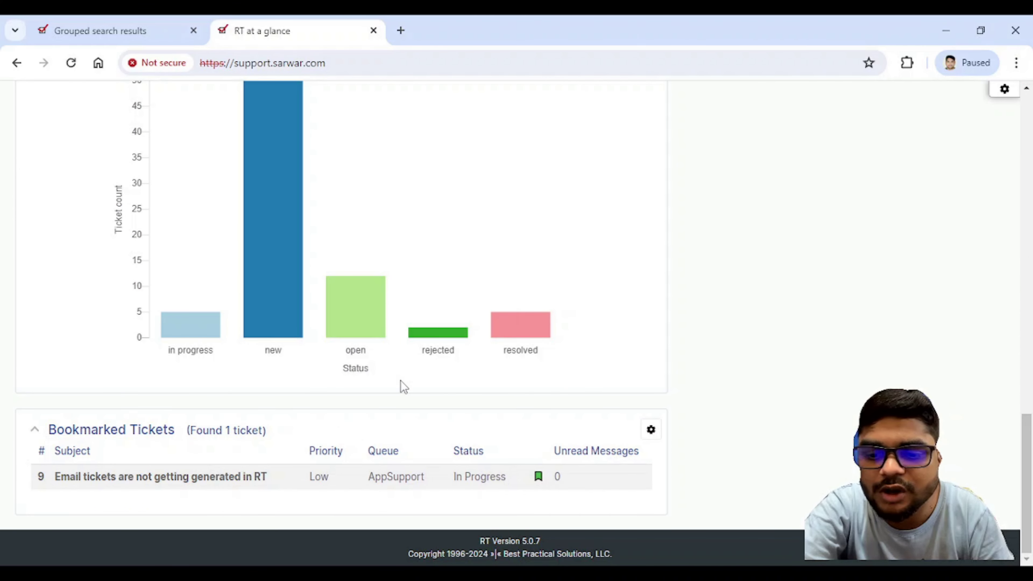
{"action": "scroll", "coordinate": [307, 457], "scroll_direction": "up", "scroll_amount": 2}
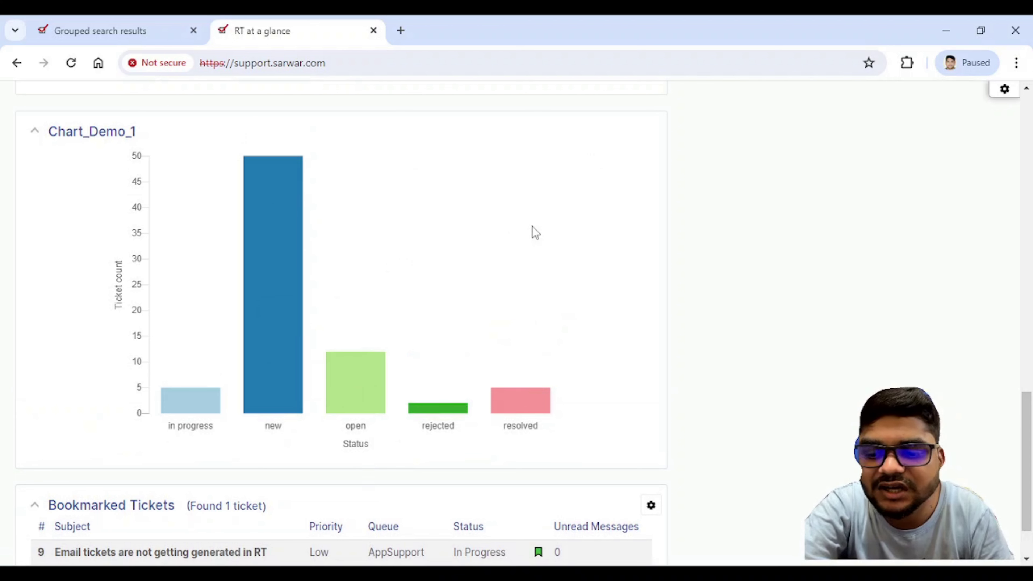
{"action": "scroll", "coordinate": [325, 330], "scroll_direction": "up", "scroll_amount": 2}
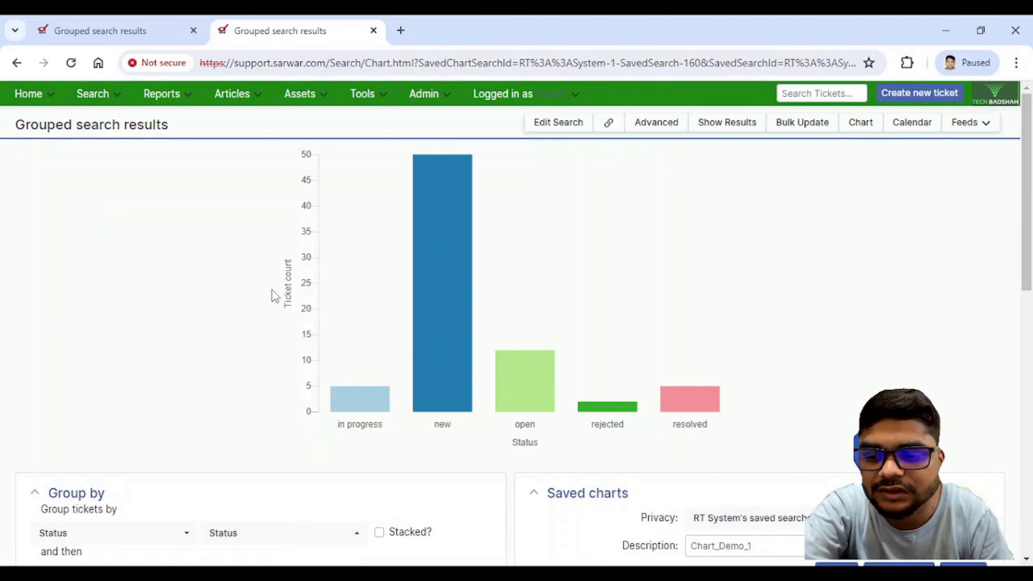
Set the Chart_Demo_1 picture to 210 px wide and 210 px high, and update the chart
{"action": "scroll", "coordinate": [272, 291], "scroll_direction": "down", "scroll_amount": 10}
{"action": "scroll", "coordinate": [272, 291], "scroll_direction": "down", "scroll_amount": 5}
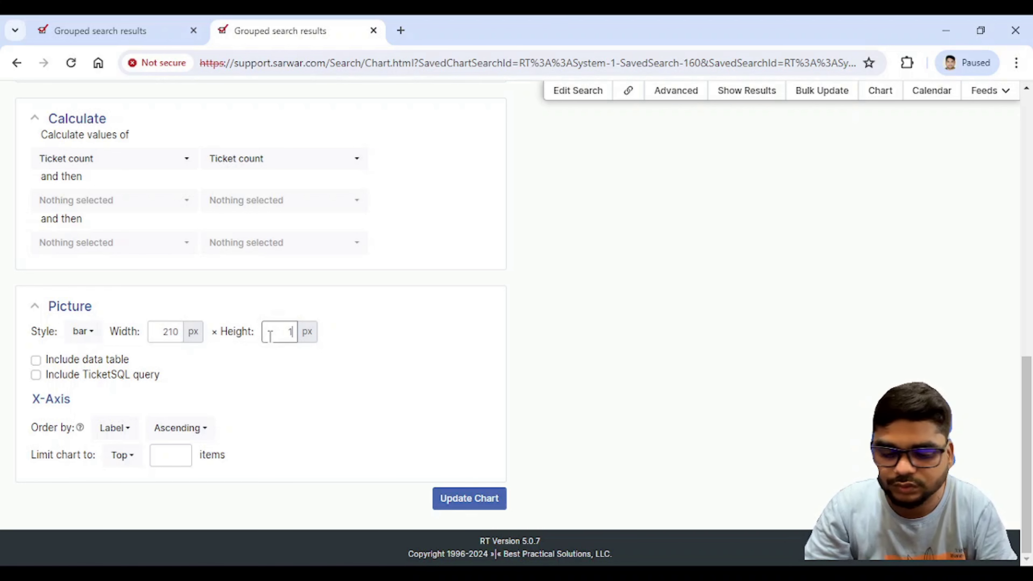
{"action": "left_click", "coordinate": [467, 503]}
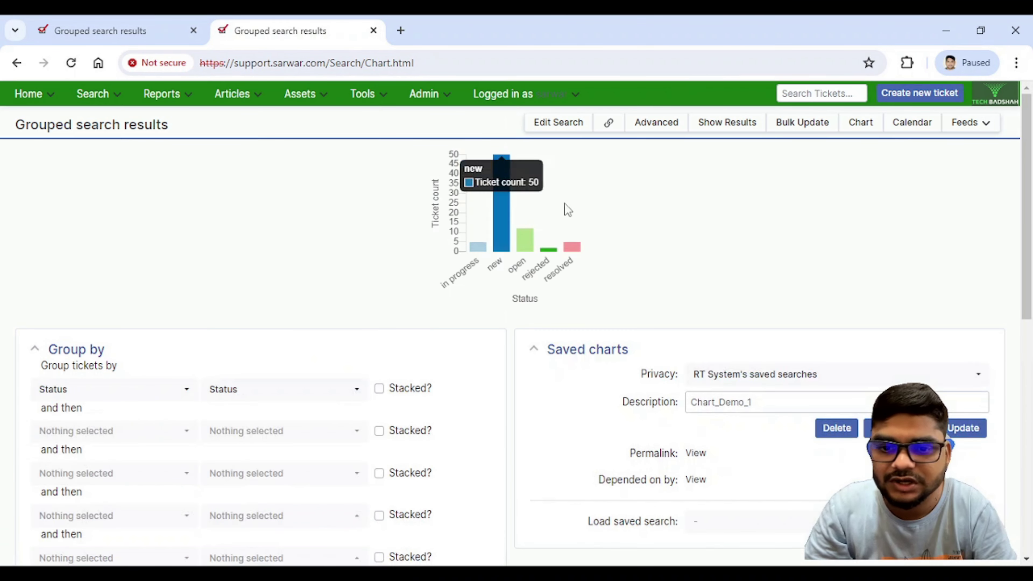
Set the Chart_Demo_1 picture to 250 px wide and 250 px high, update the chart, and save it to the saved chart
{"action": "scroll", "coordinate": [528, 279], "scroll_direction": "down", "scroll_amount": 7}
{"action": "scroll", "coordinate": [529, 279], "scroll_direction": "down", "scroll_amount": 3}
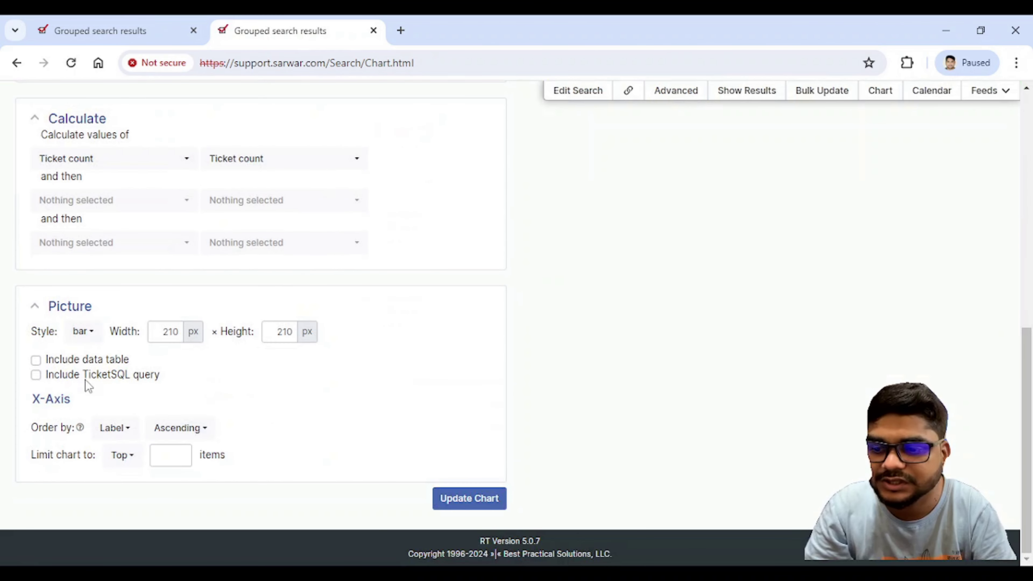
{"action": "double_click", "coordinate": [167, 332]}
{"action": "type", "text": "250"}
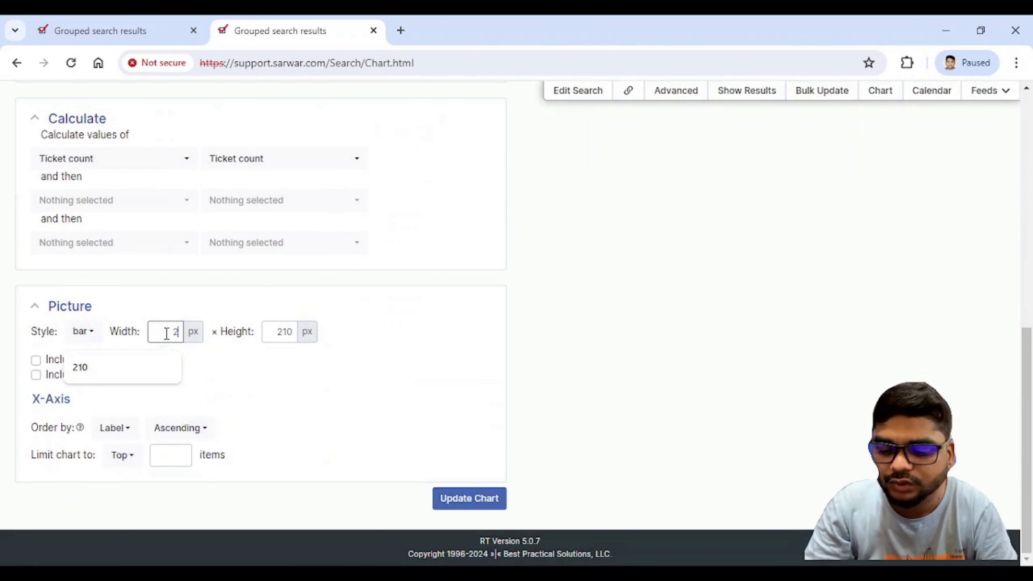
{"action": "double_click", "coordinate": [271, 332]}
{"action": "type", "text": "250"}
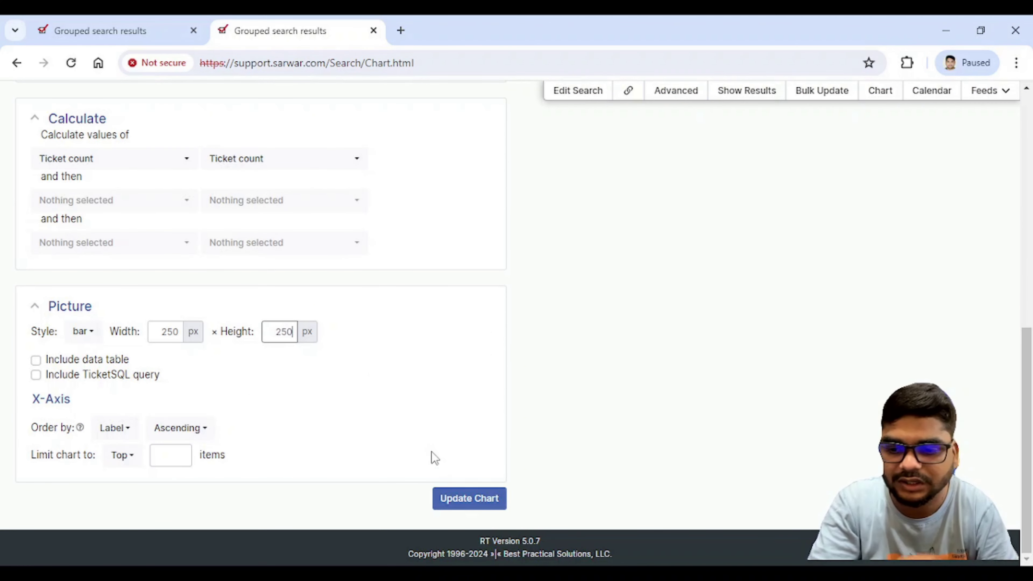
{"action": "left_click", "coordinate": [477, 494]}
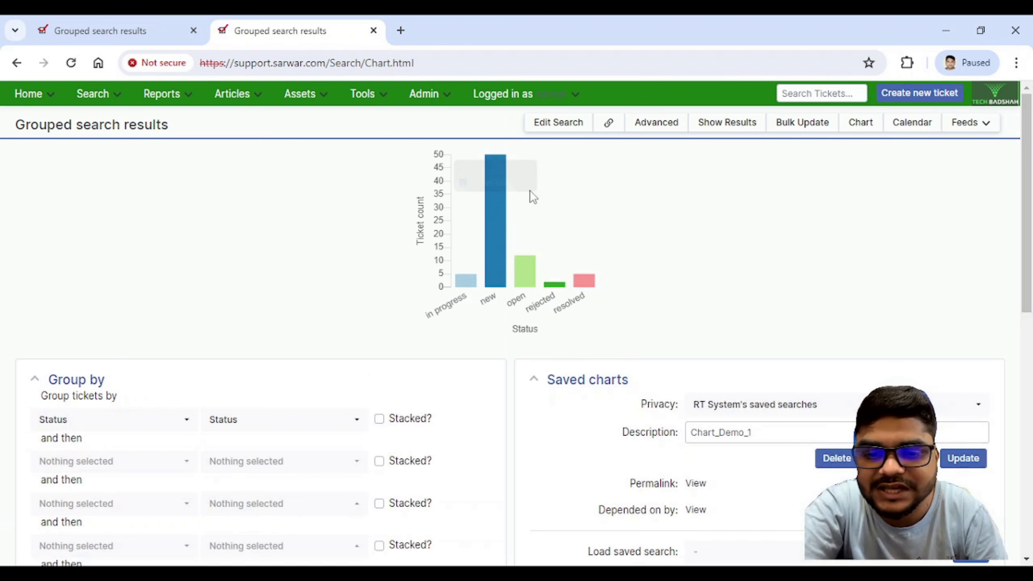
{"action": "left_click", "coordinate": [966, 458]}
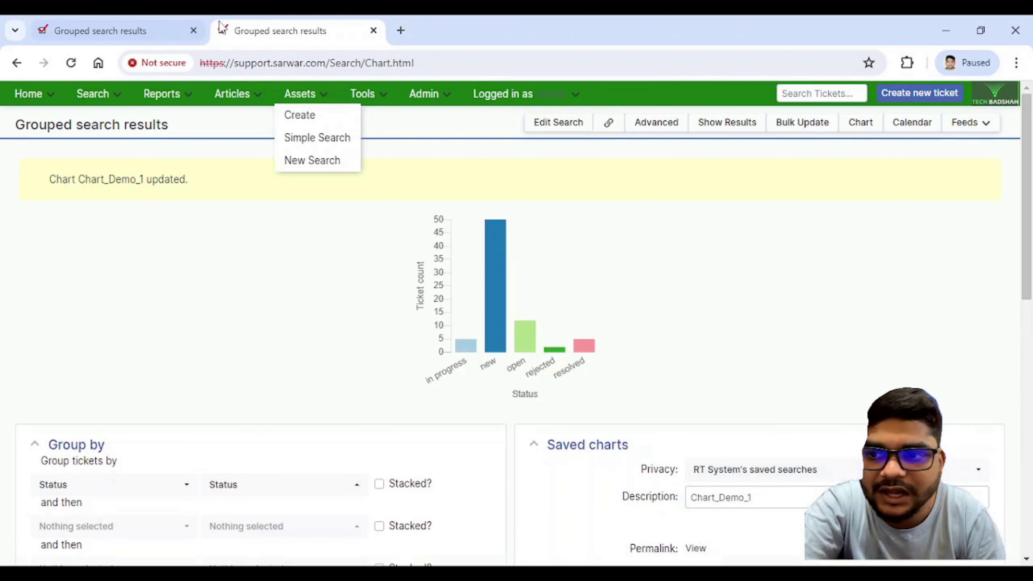
Load the RT at a glance homepage in the first browser tab, compare Chart_Demo_1 with the other components, and return to the chart page
{"action": "left_click", "coordinate": [87, 29]}
{"action": "left_click", "coordinate": [25, 110]}
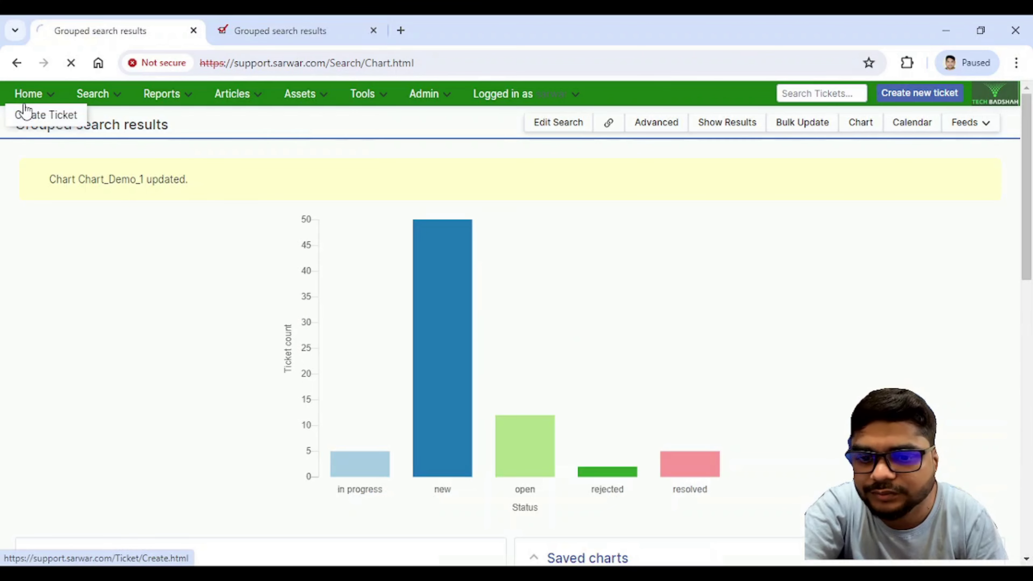
{"action": "scroll", "coordinate": [261, 368], "scroll_direction": "down", "scroll_amount": 20}
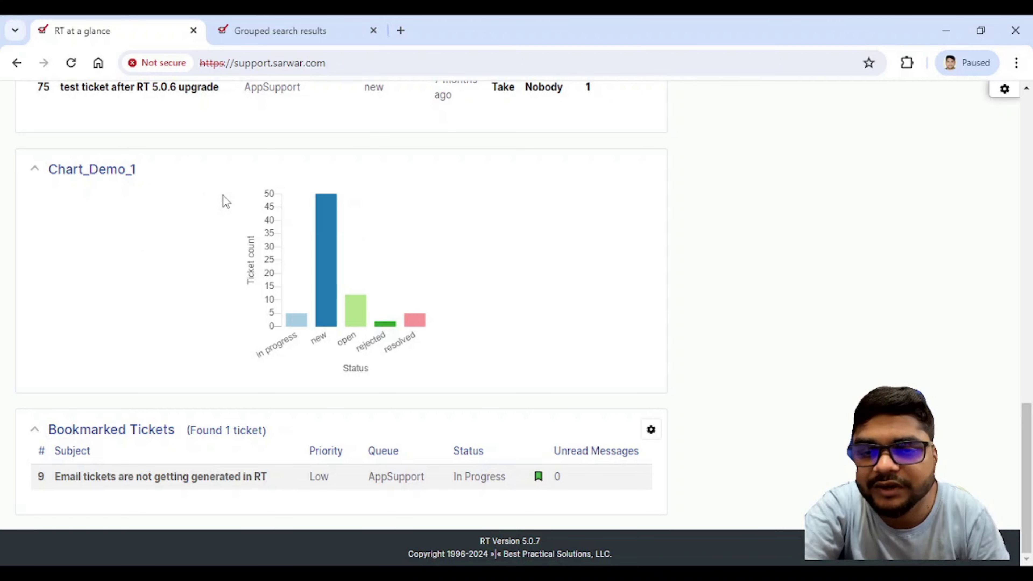
{"action": "scroll", "coordinate": [898, 284], "scroll_direction": "up", "scroll_amount": 10}
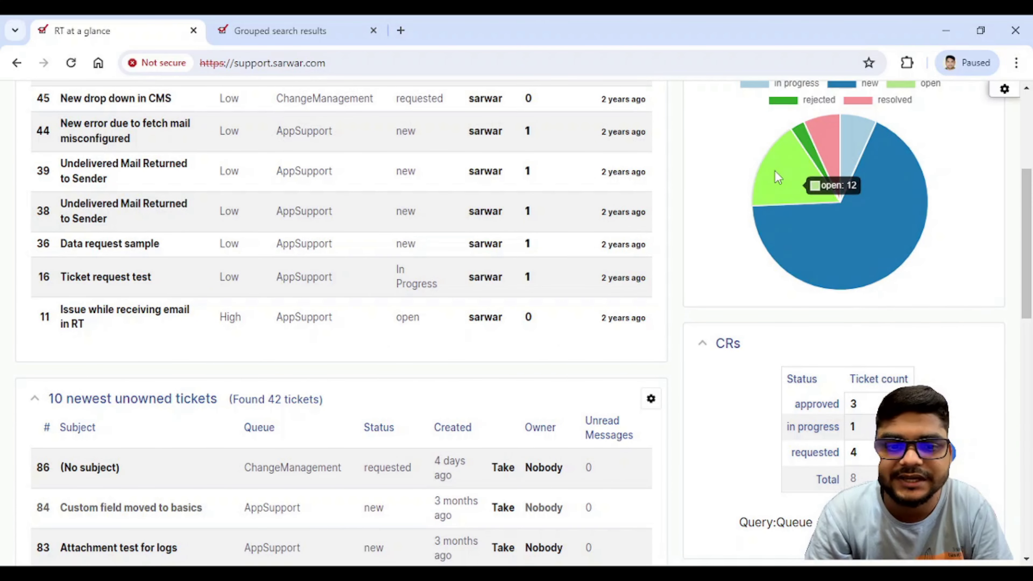
{"action": "scroll", "coordinate": [776, 177], "scroll_direction": "down", "scroll_amount": 8}
{"action": "scroll", "coordinate": [373, 376], "scroll_direction": "down", "scroll_amount": 10}
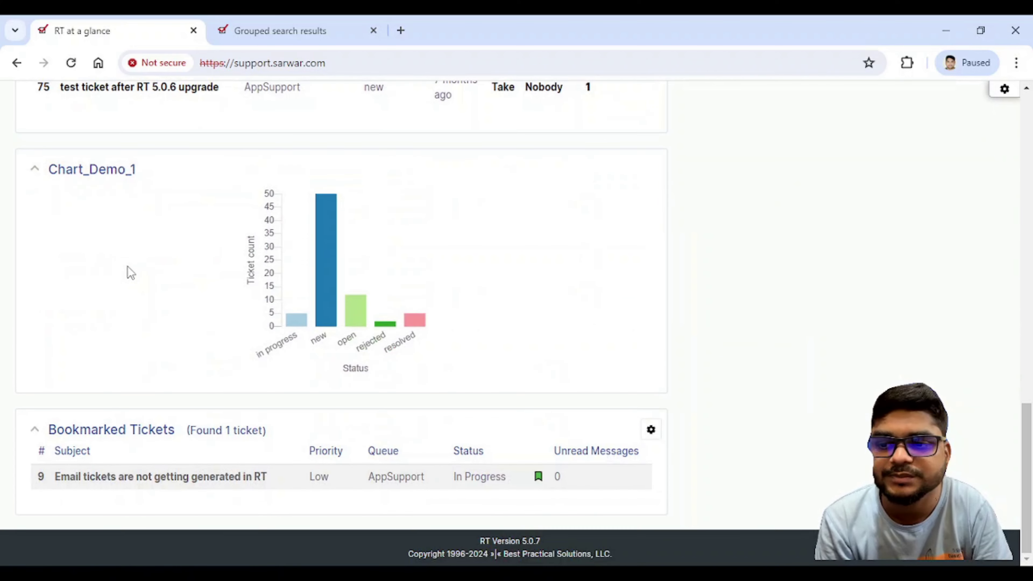
{"action": "scroll", "coordinate": [816, 326], "scroll_direction": "up", "scroll_amount": 20}
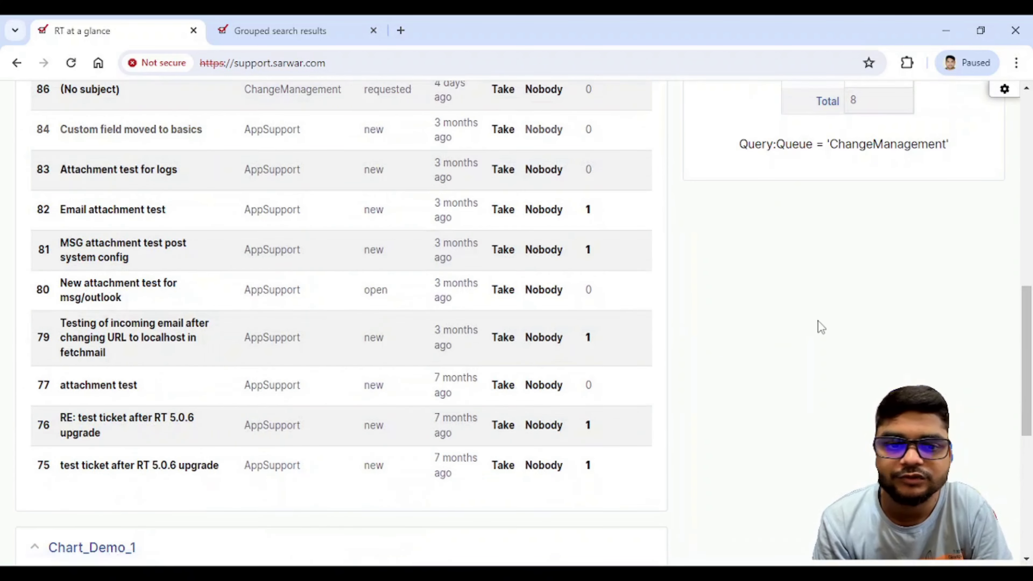
{"action": "scroll", "coordinate": [899, 203], "scroll_direction": "up", "scroll_amount": 4}
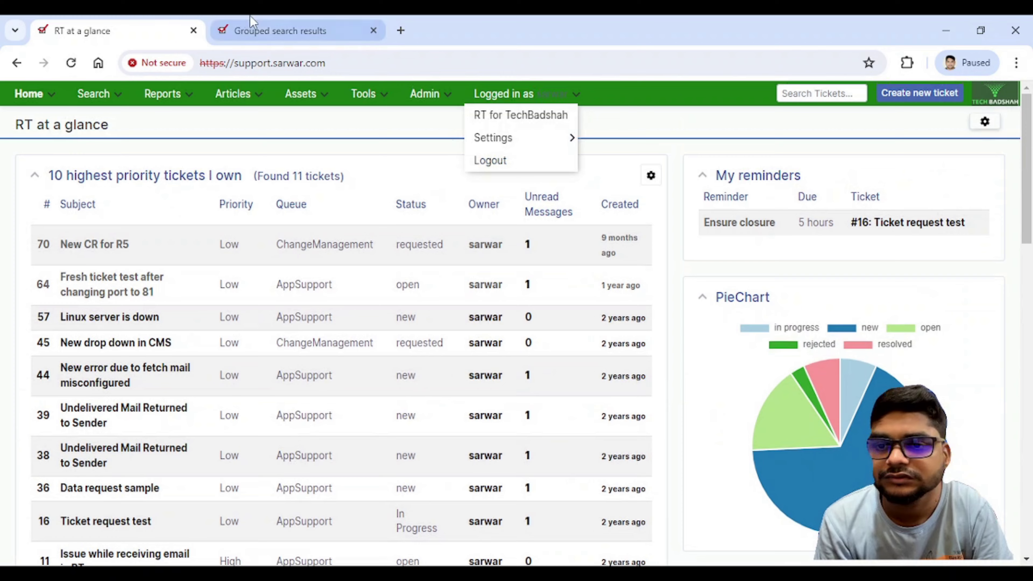
{"action": "left_click", "coordinate": [260, 30]}
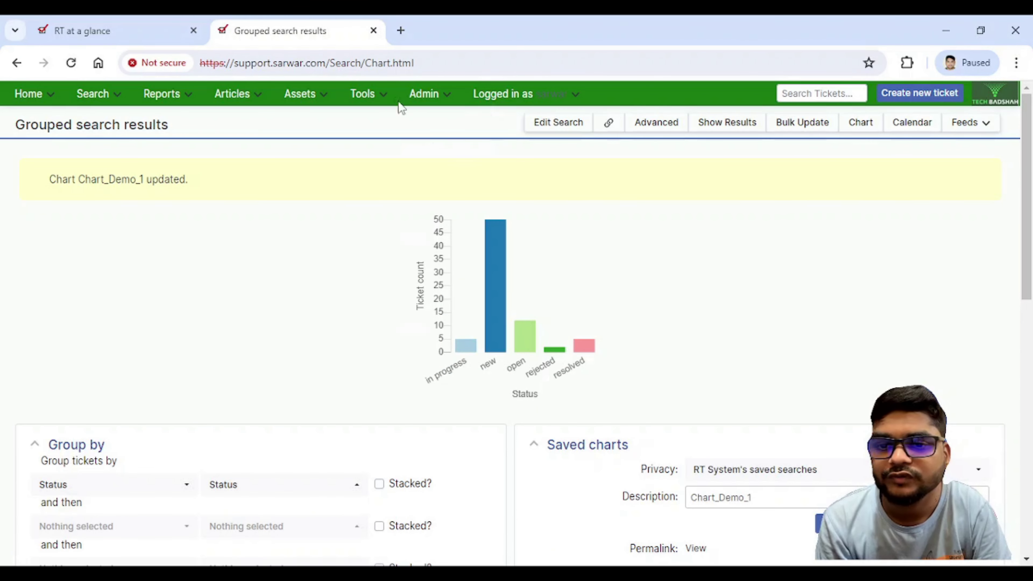
Open the Homepage dashboard for editing from the global RT at a glance settings
{"action": "mouse_move", "coordinate": [423, 95]}
{"action": "mouse_move", "coordinate": [424, 273]}
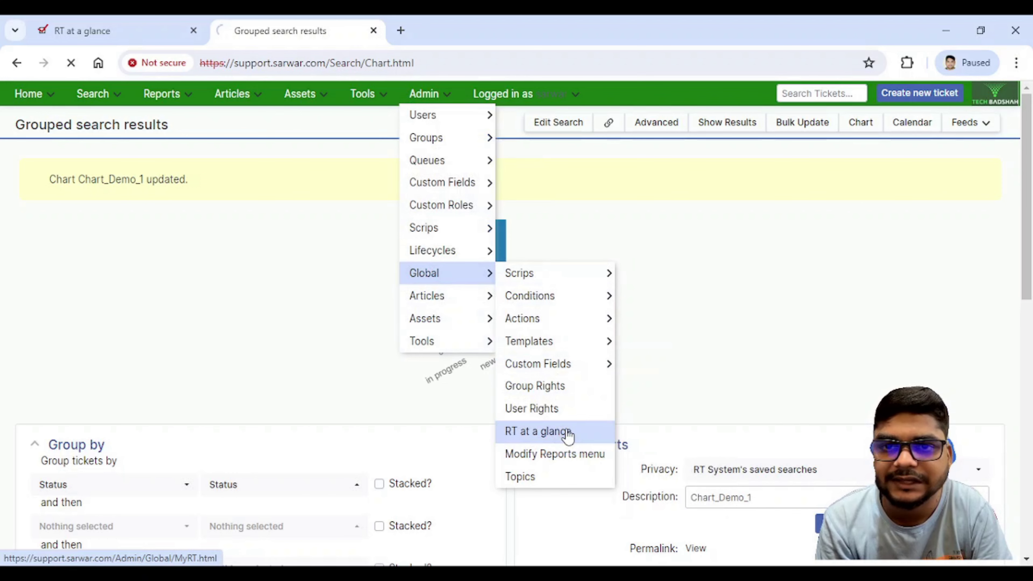
{"action": "left_click", "coordinate": [537, 431]}
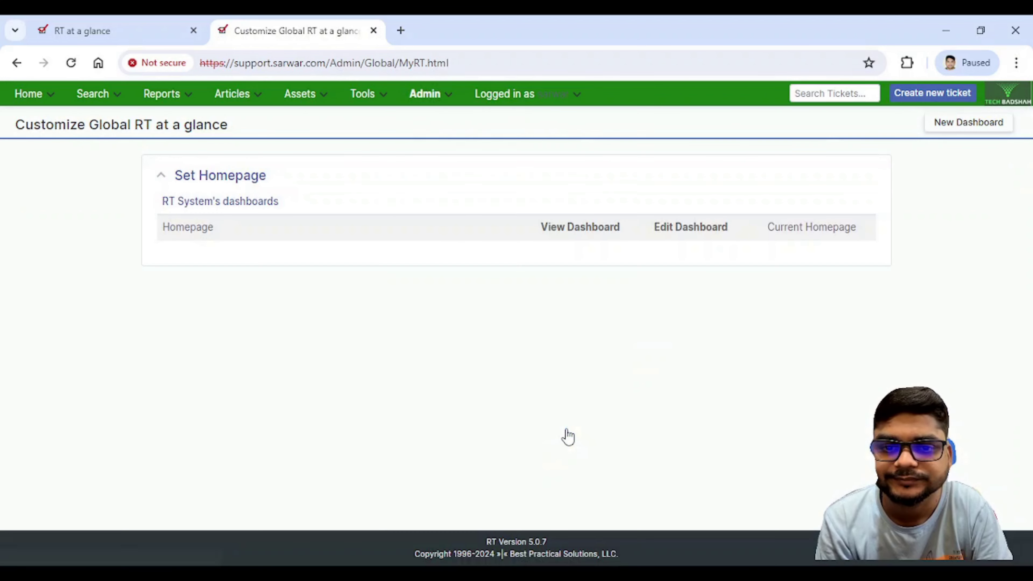
{"action": "left_click", "coordinate": [710, 235]}
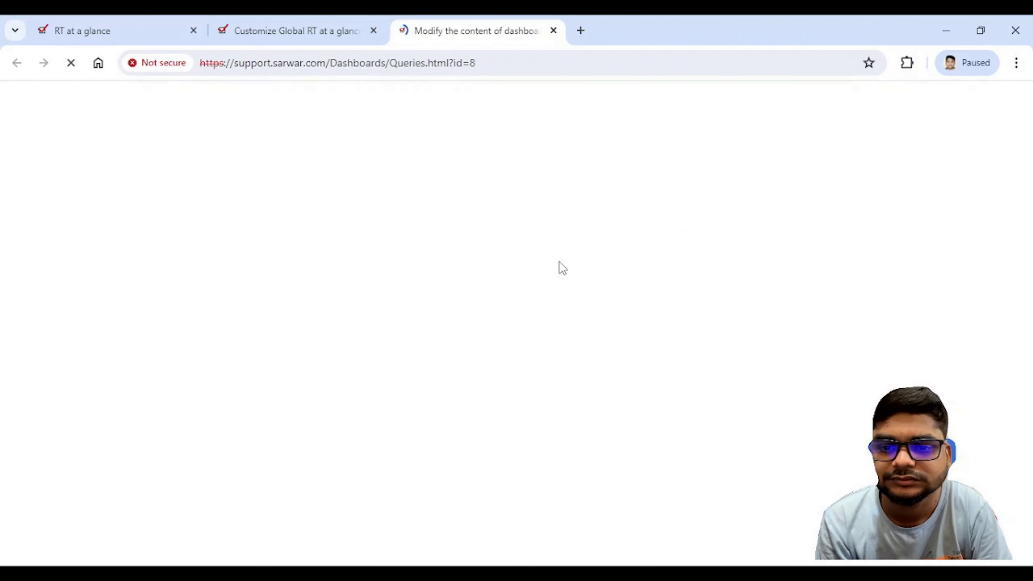
Move the Chart_Demo_1 chart from the Homepage dashboard's body to the sidebar below the CRs chart, and save the dashboard
{"action": "scroll", "coordinate": [560, 261], "scroll_direction": "down", "scroll_amount": 3}
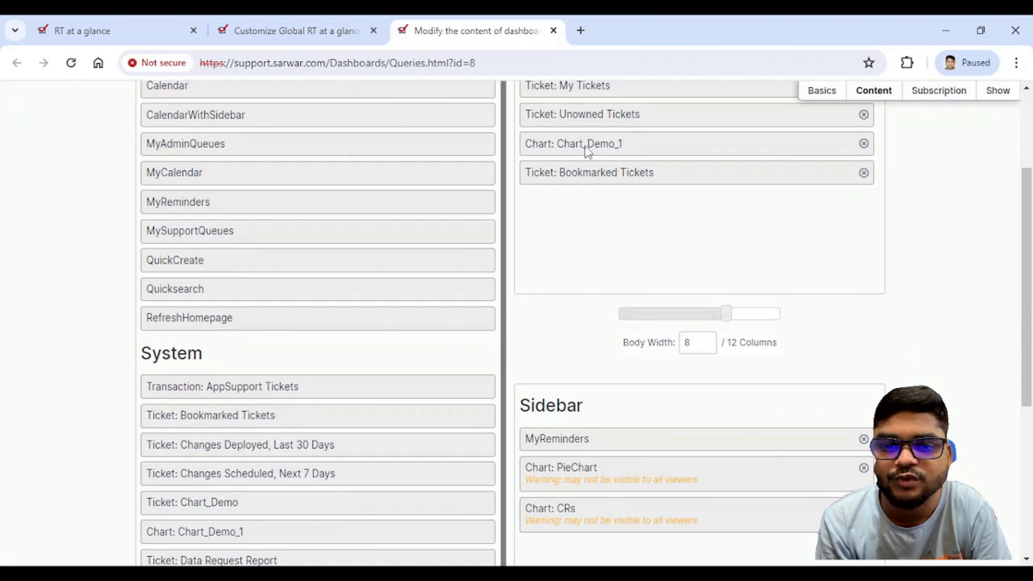
{"action": "left_click_drag", "start_coordinate": [585, 145], "coordinate": [597, 438]}
{"action": "scroll", "coordinate": [647, 444], "scroll_direction": "down", "scroll_amount": 1}
{"action": "scroll", "coordinate": [636, 449], "scroll_direction": "down", "scroll_amount": 2}
{"action": "left_click_drag", "start_coordinate": [594, 319], "coordinate": [537, 402]}
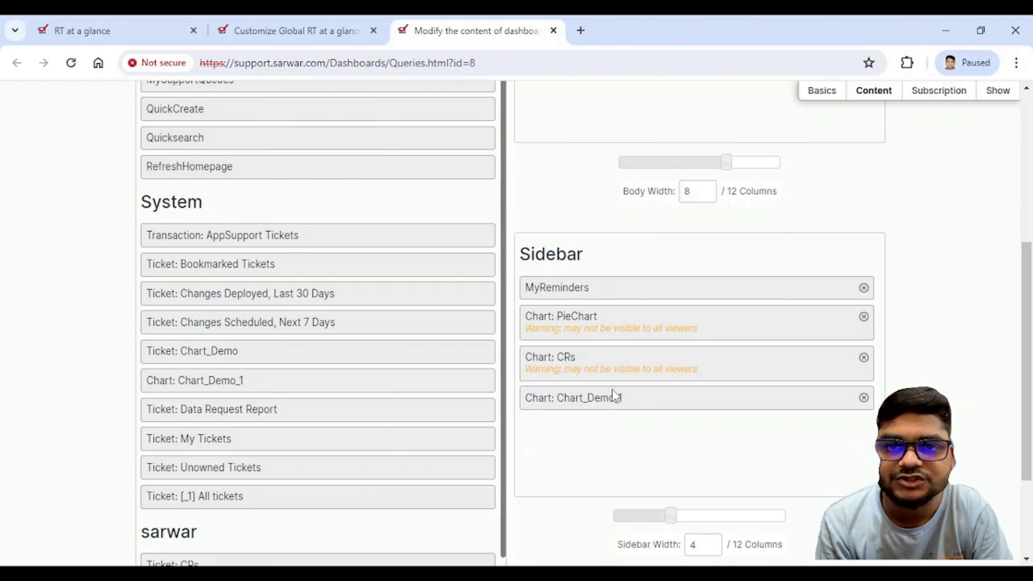
{"action": "scroll", "coordinate": [611, 389], "scroll_direction": "down", "scroll_amount": 3}
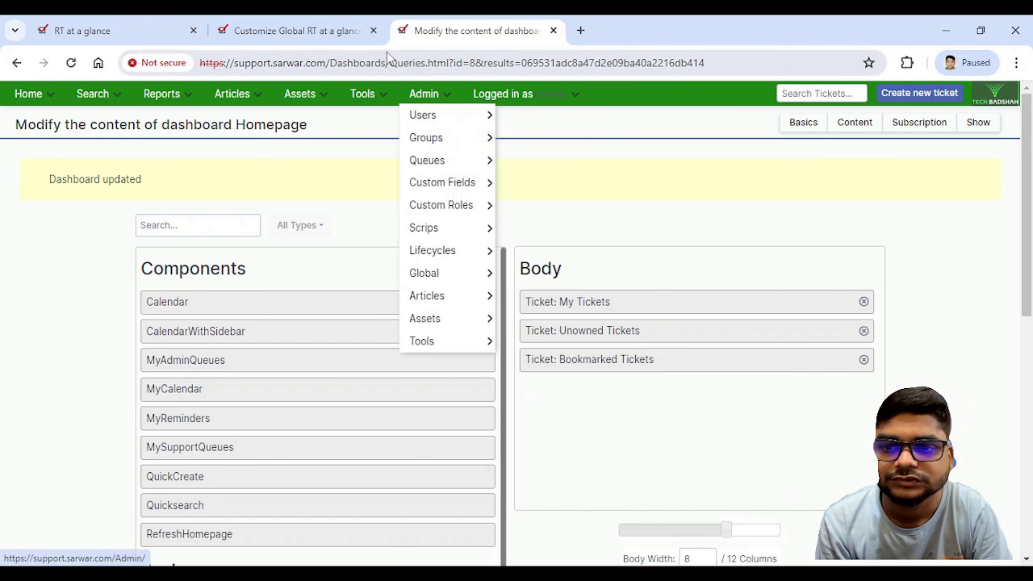
Load the RT at a glance homepage and check Chart_Demo_1 against the other sidebar components
{"action": "left_click", "coordinate": [315, 27]}
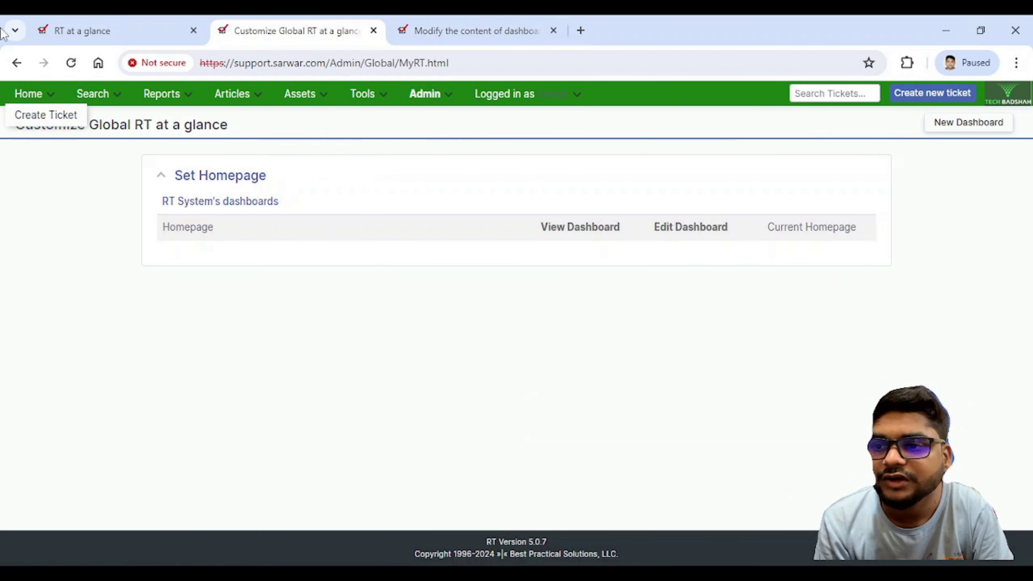
{"action": "left_click", "coordinate": [48, 92]}
{"action": "left_click", "coordinate": [193, 30]}
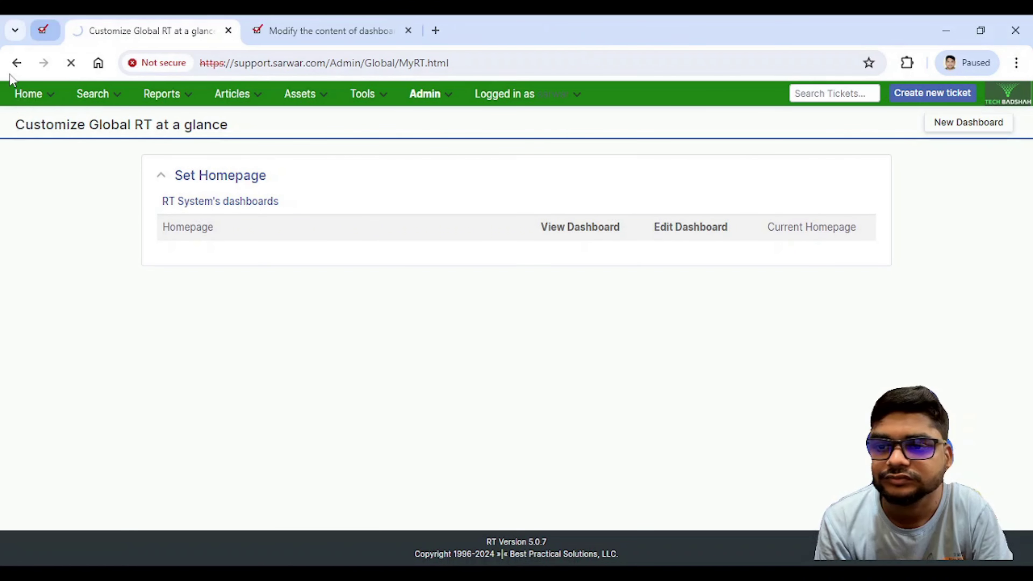
{"action": "scroll", "coordinate": [300, 242], "scroll_direction": "down", "scroll_amount": 12}
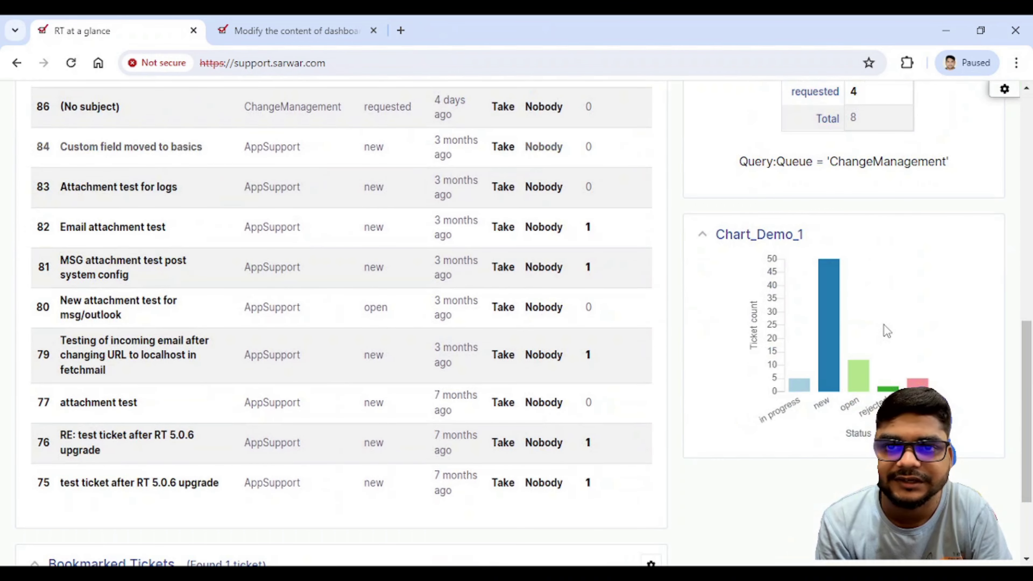
{"action": "scroll", "coordinate": [885, 326], "scroll_direction": "up", "scroll_amount": 12}
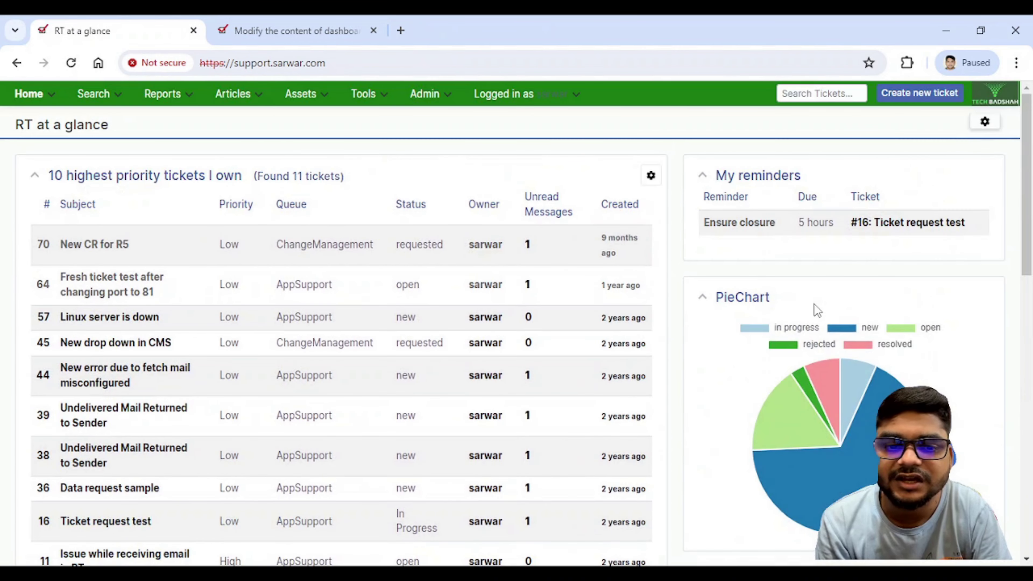
{"action": "scroll", "coordinate": [817, 310], "scroll_direction": "down", "scroll_amount": 6}
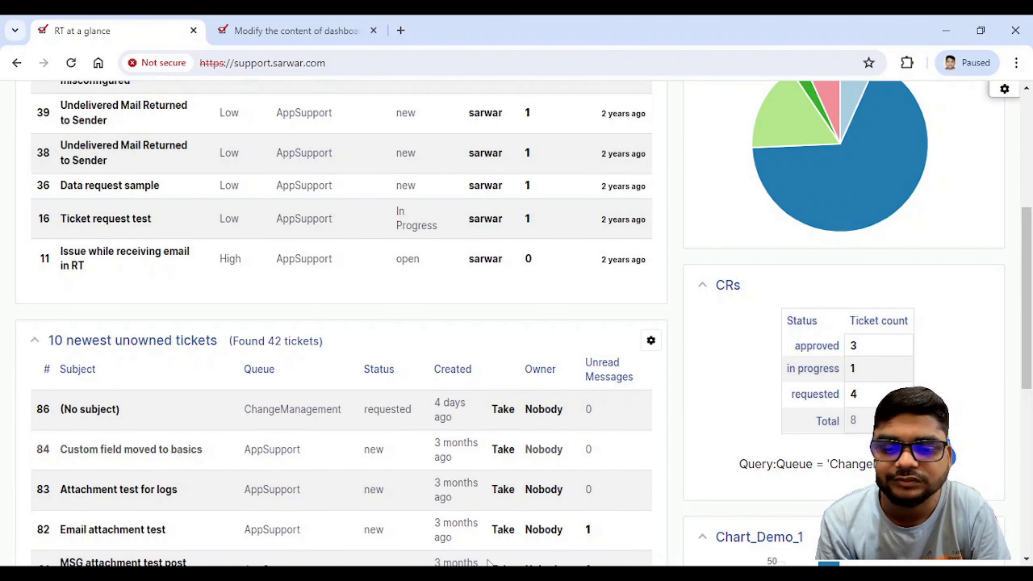
Switch to the RT5.pptx slide in PowerPoint, review the Dashboard In Menu topic, and return to the RT homepage
{"action": "key", "text": "alt+Tab"}
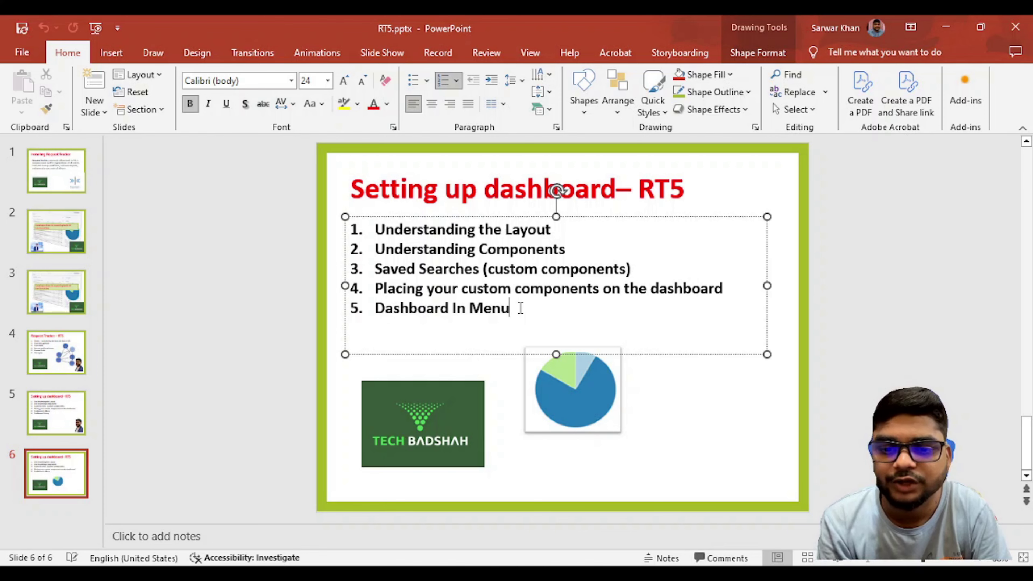
{"action": "triple_click", "coordinate": [508, 308]}
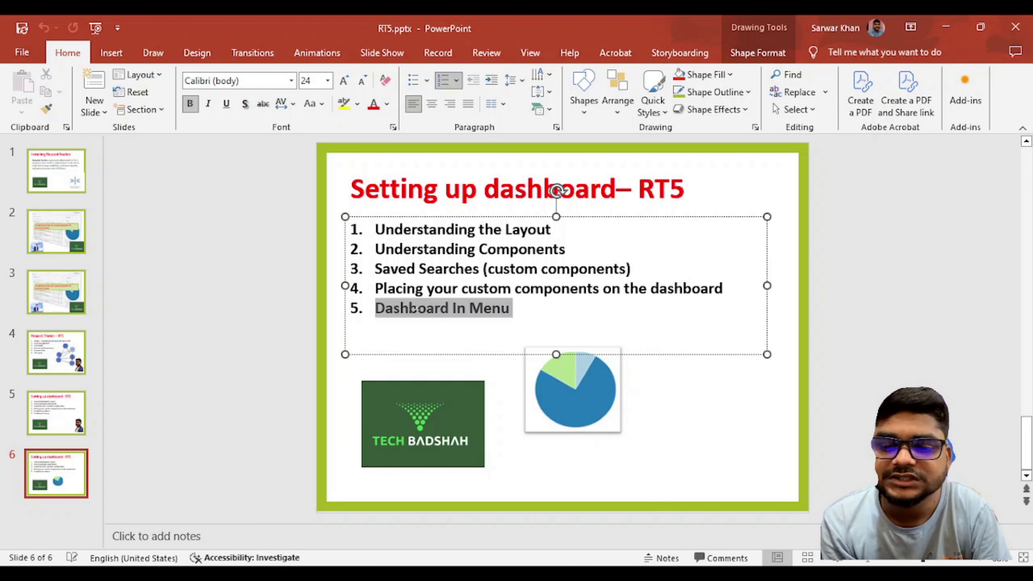
{"action": "left_click", "coordinate": [513, 306]}
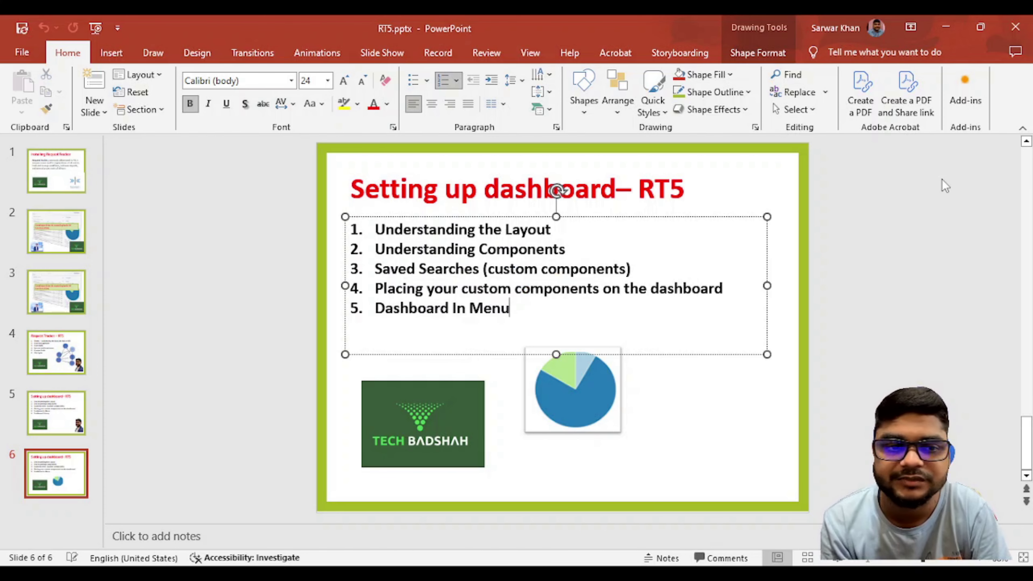
{"action": "left_click", "coordinate": [945, 27]}
{"action": "scroll", "coordinate": [396, 188], "scroll_direction": "up", "scroll_amount": 5}
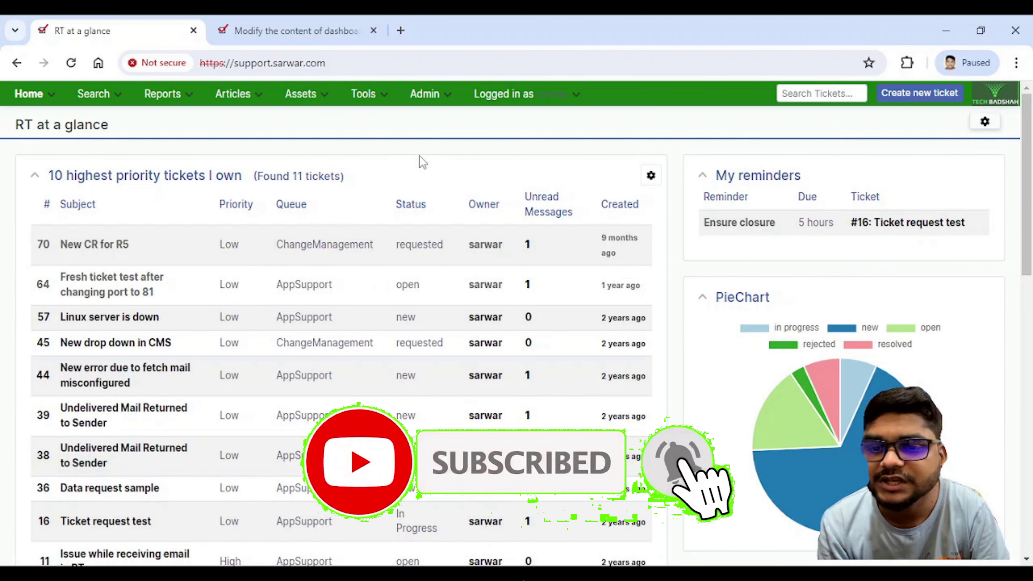
Review the Reports menu entries, and start a new dashboard from the global RT at a glance settings
{"action": "mouse_move", "coordinate": [164, 100]}
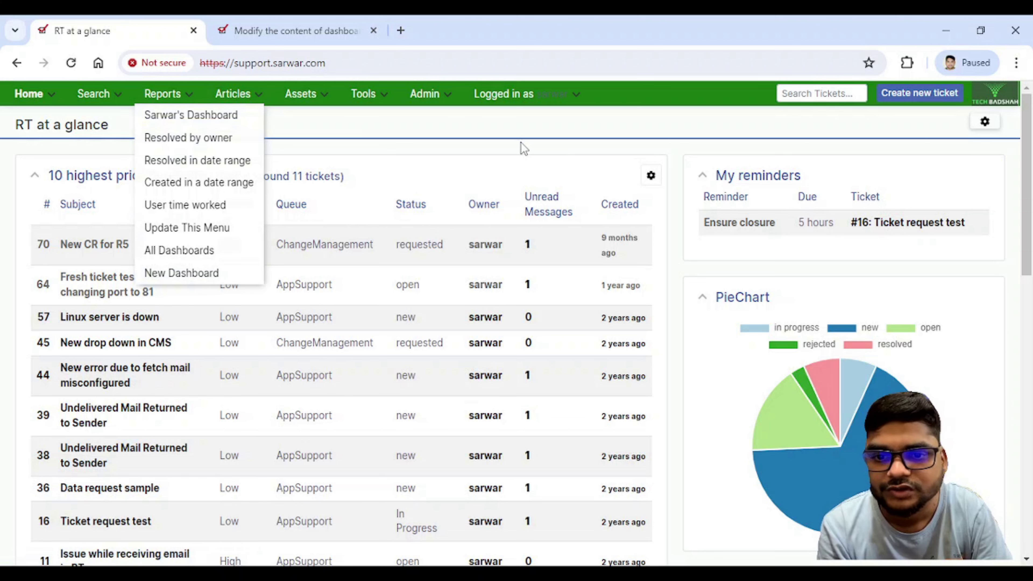
{"action": "mouse_move", "coordinate": [424, 94]}
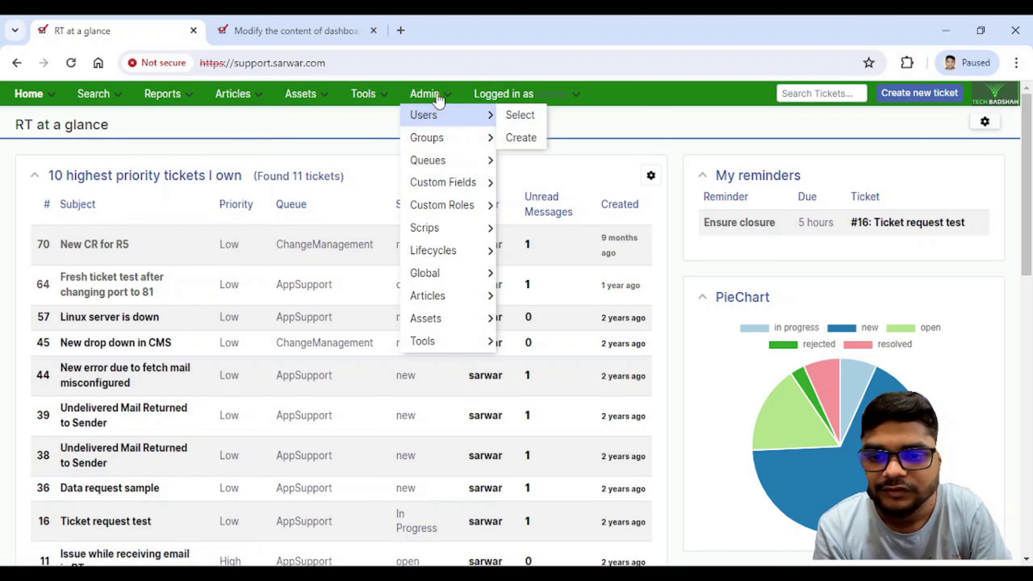
{"action": "mouse_move", "coordinate": [448, 318]}
{"action": "mouse_move", "coordinate": [451, 276]}
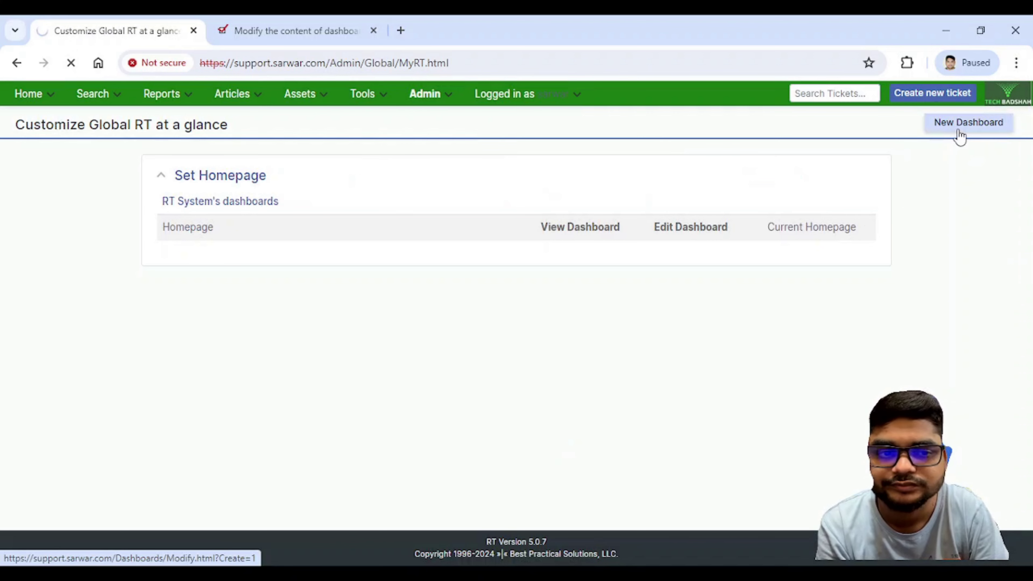
Enter Chart Report as the new dashboard's name
{"action": "left_click", "coordinate": [395, 206]}
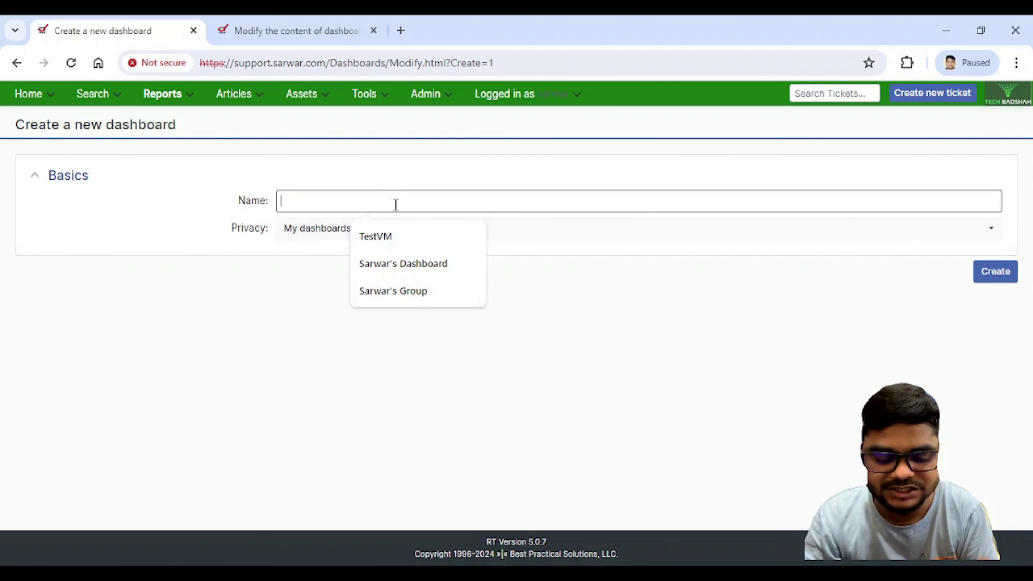
{"action": "type", "text": "Ch"}
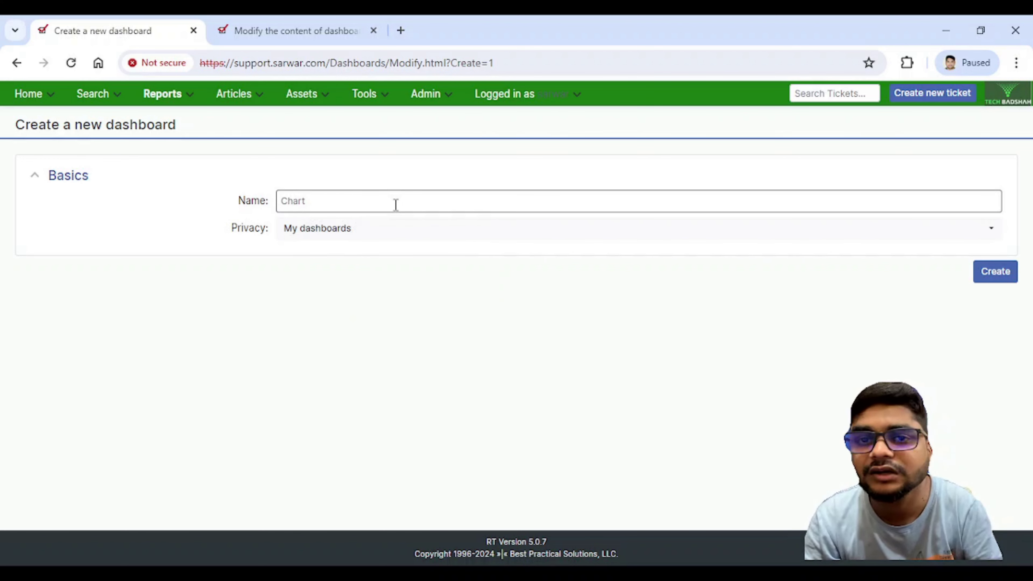
{"action": "type", "text": "art"}
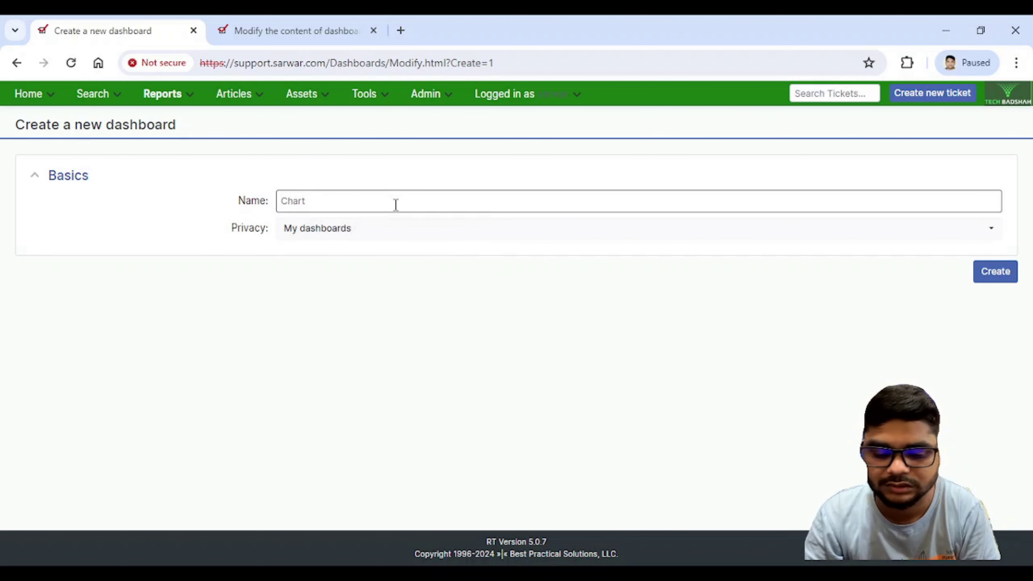
{"action": "type", "text": " Report"}
Name the new dashboard Custom Report, set its privacy to RT System's dashboards, and create it
{"action": "left_click_drag", "start_coordinate": [394, 203], "coordinate": [216, 190]}
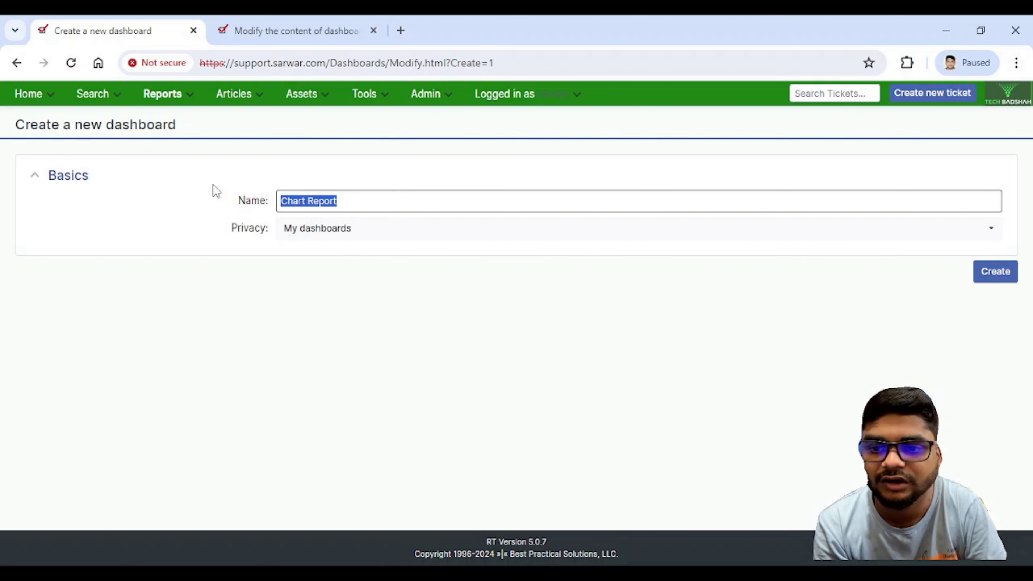
{"action": "type", "text": "Custom"}
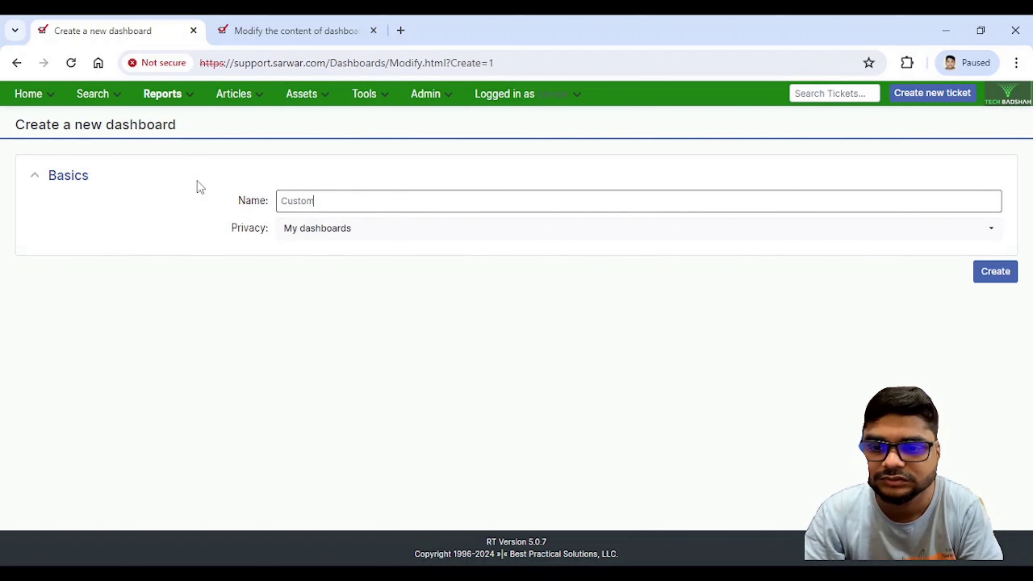
{"action": "type", "text": " Report"}
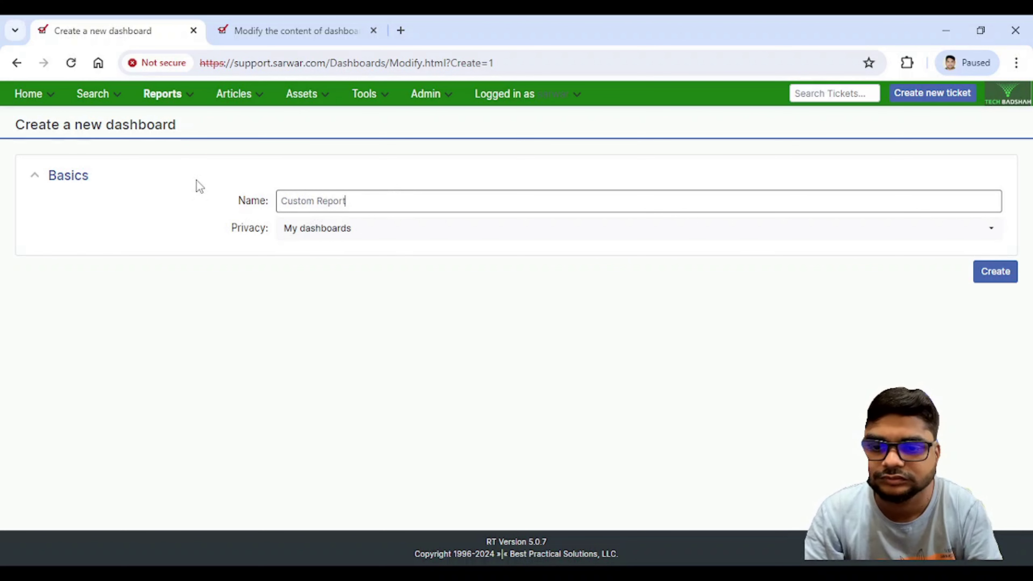
{"action": "left_click", "coordinate": [330, 234]}
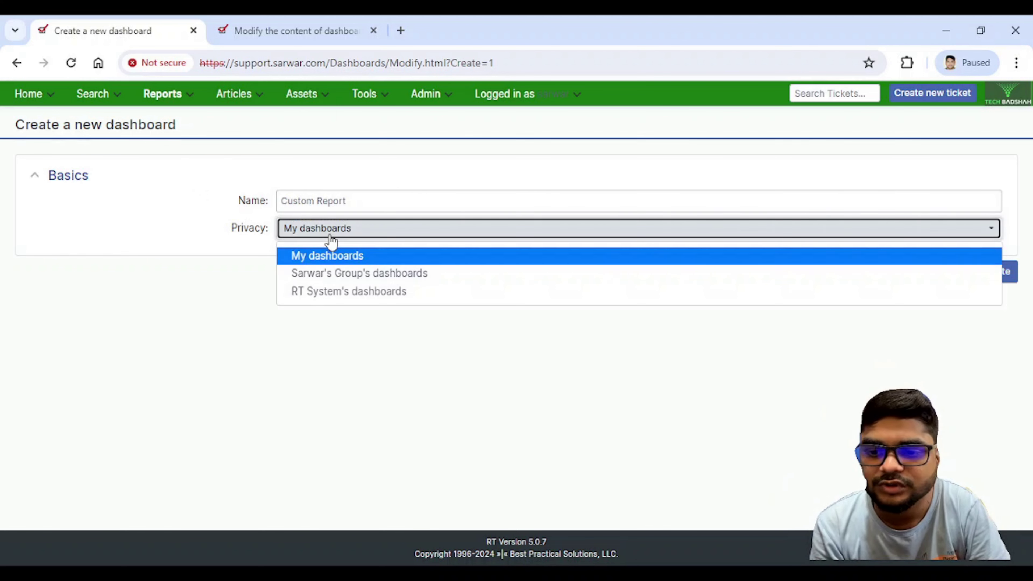
{"action": "left_click", "coordinate": [328, 291]}
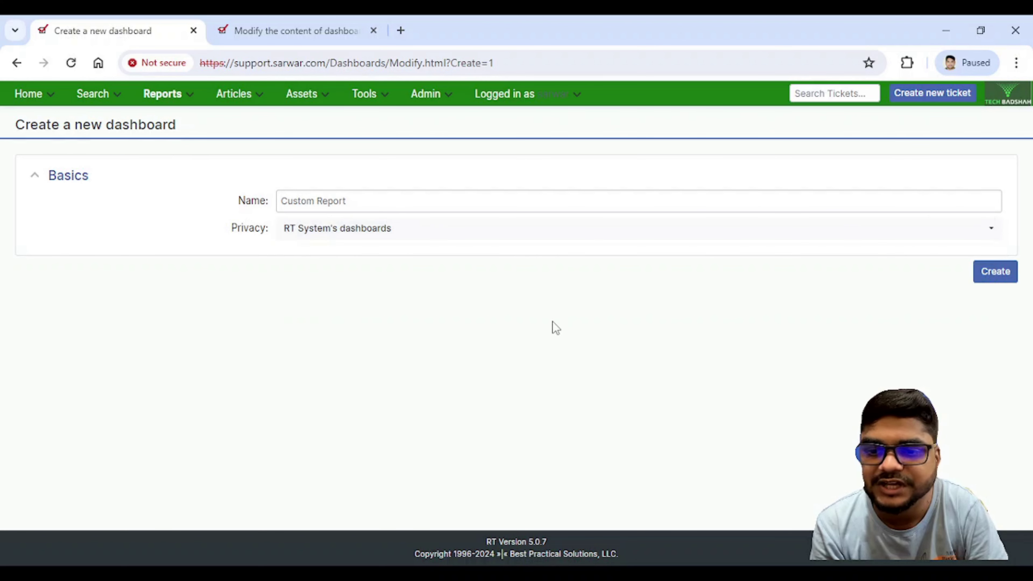
{"action": "left_click", "coordinate": [992, 273]}
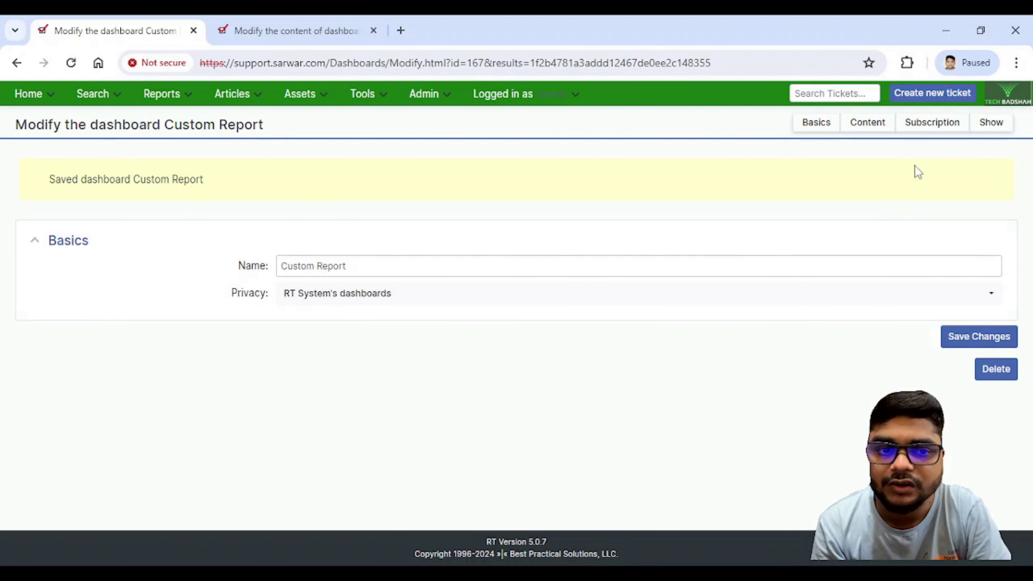
Add the system components Chart: Chart_Demo_1 and Ticket: Chart_Demo to the body of the Custom Report dashboard
{"action": "left_click", "coordinate": [871, 124]}
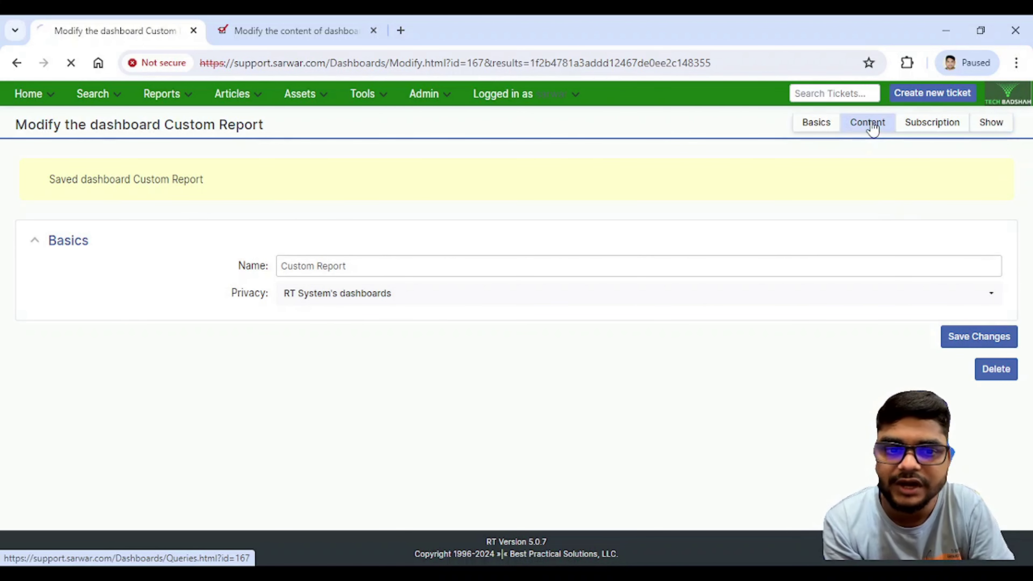
{"action": "scroll", "coordinate": [596, 369], "scroll_direction": "down", "scroll_amount": 1}
{"action": "scroll", "coordinate": [595, 369], "scroll_direction": "down", "scroll_amount": 2}
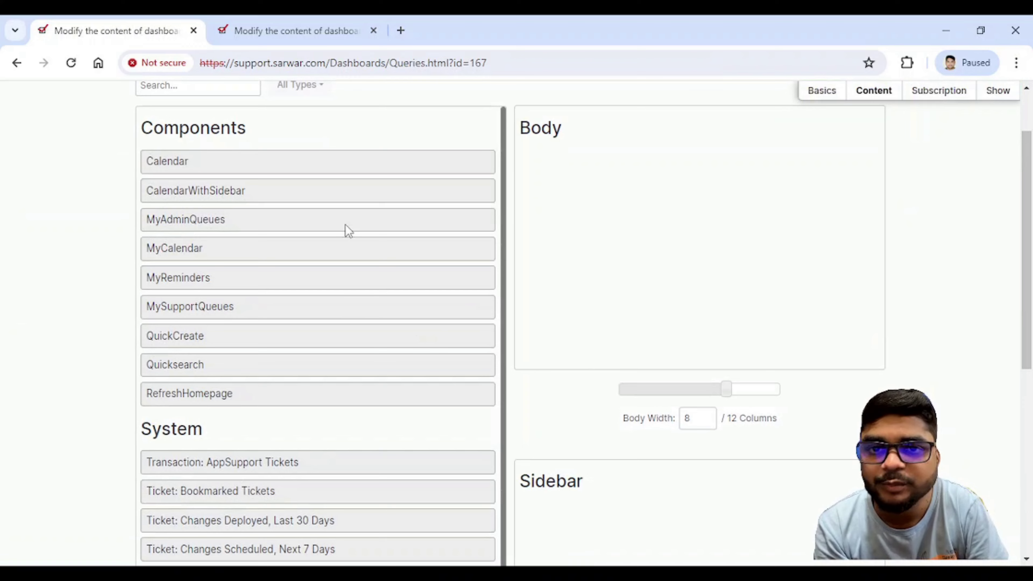
{"action": "scroll", "coordinate": [884, 315], "scroll_direction": "up", "scroll_amount": 3}
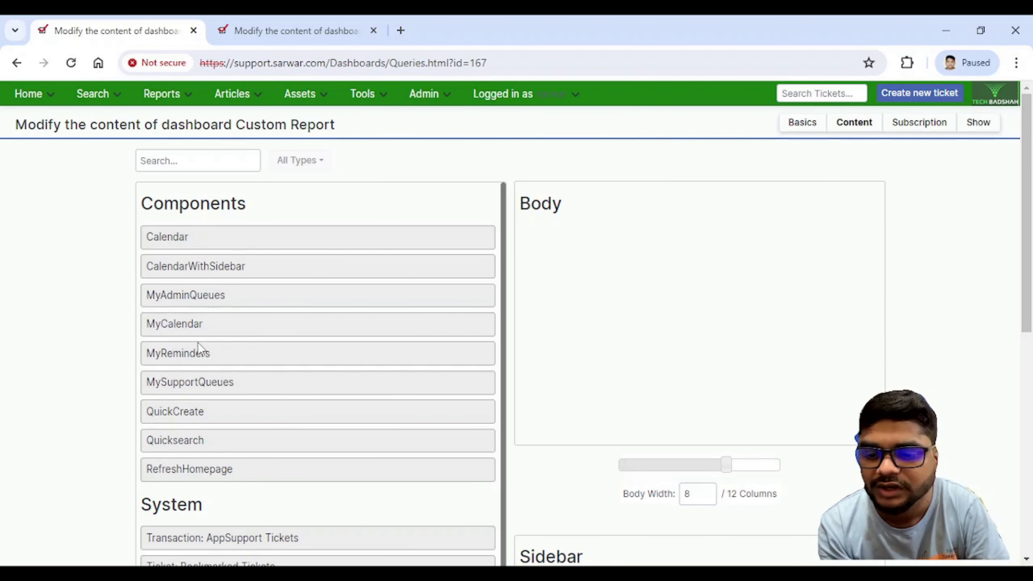
{"action": "scroll", "coordinate": [206, 332], "scroll_direction": "down", "scroll_amount": 4}
{"action": "scroll", "coordinate": [18, 338], "scroll_direction": "down", "scroll_amount": 5}
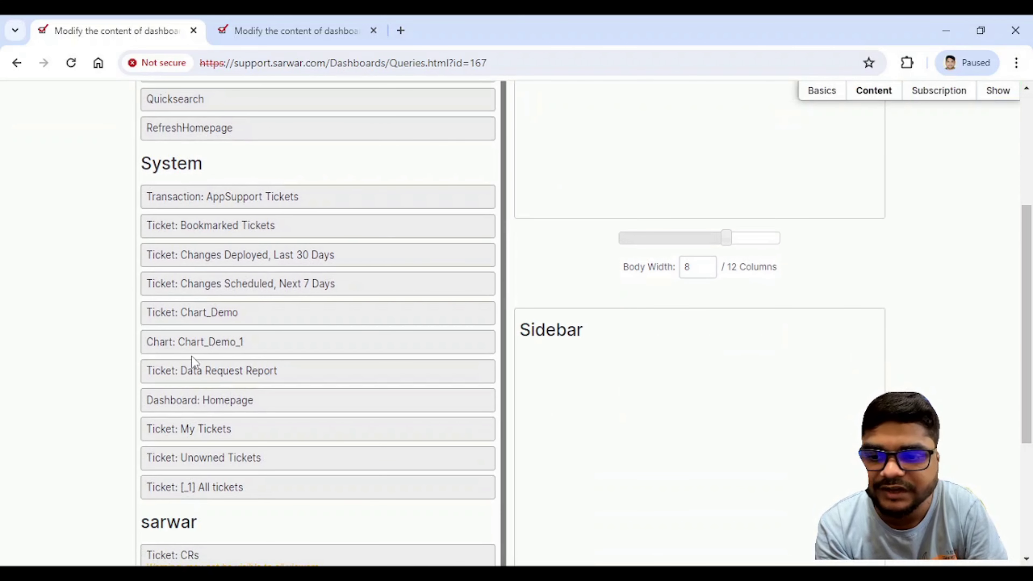
{"action": "scroll", "coordinate": [199, 361], "scroll_direction": "up", "scroll_amount": 2}
{"action": "left_click_drag", "start_coordinate": [208, 397], "coordinate": [695, 149]}
{"action": "left_click_drag", "start_coordinate": [251, 413], "coordinate": [682, 152]}
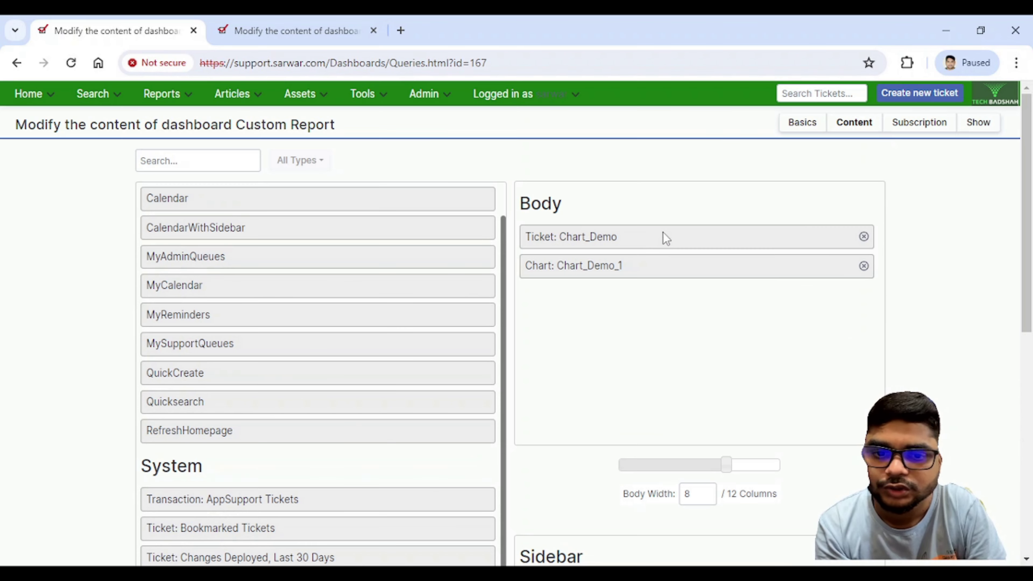
Reorder the dashboard body so that Ticket: Chart_Demo sits below Chart: Chart_Demo_1
{"action": "left_click_drag", "start_coordinate": [609, 242], "coordinate": [610, 299]}
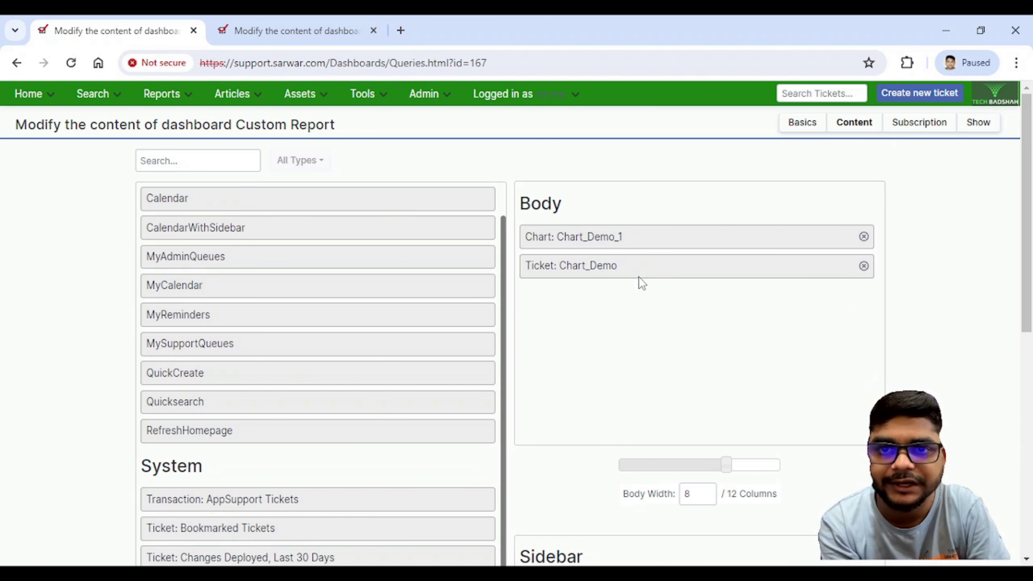
{"action": "scroll", "coordinate": [839, 323], "scroll_direction": "down", "scroll_amount": 2}
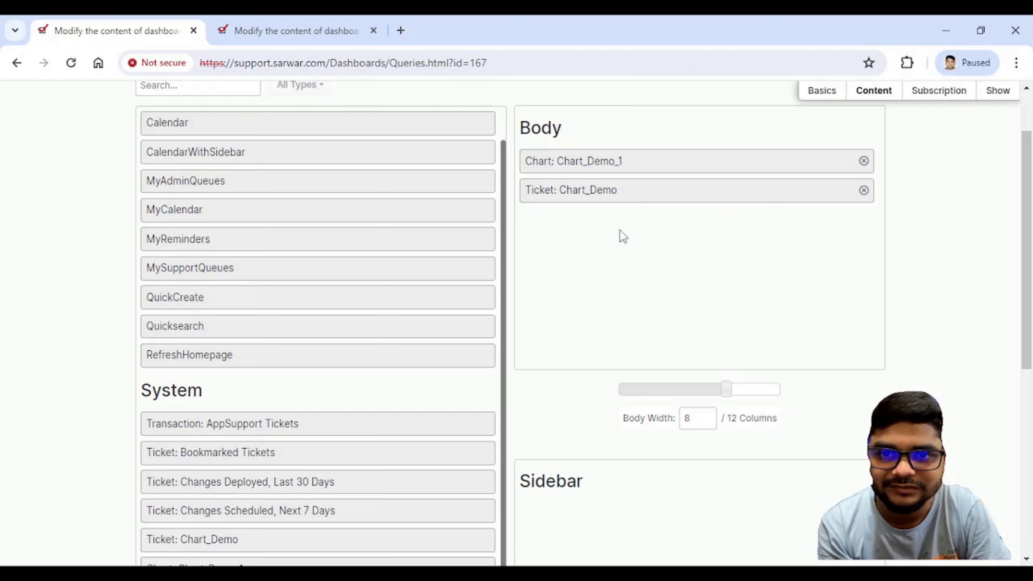
{"action": "scroll", "coordinate": [621, 236], "scroll_direction": "down", "scroll_amount": 10}
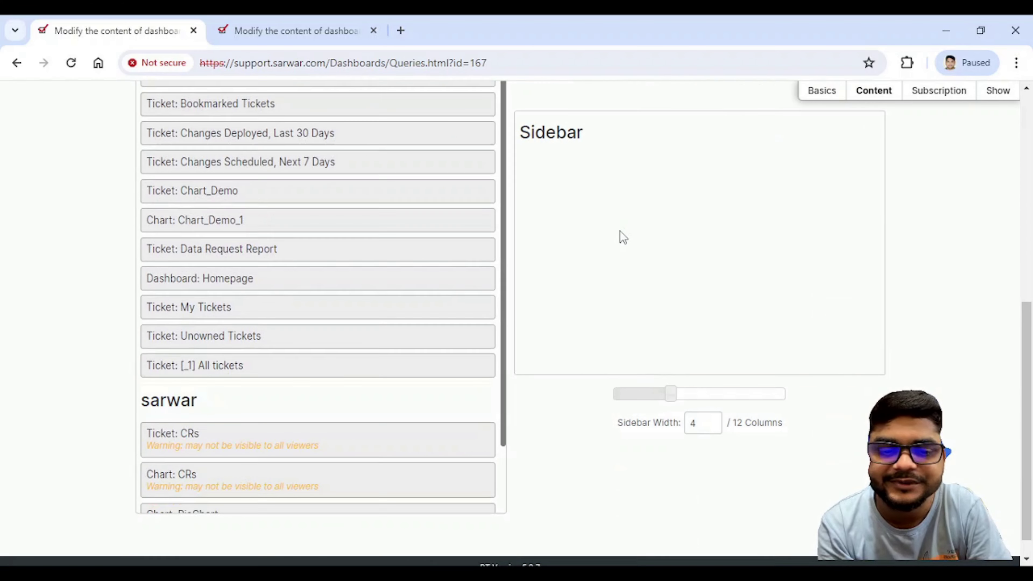
Save the Custom Report dashboard's content and show the dashboard to check its Chart_Demo_1 chart and Chart_Demo ticket list
{"action": "left_click", "coordinate": [867, 498]}
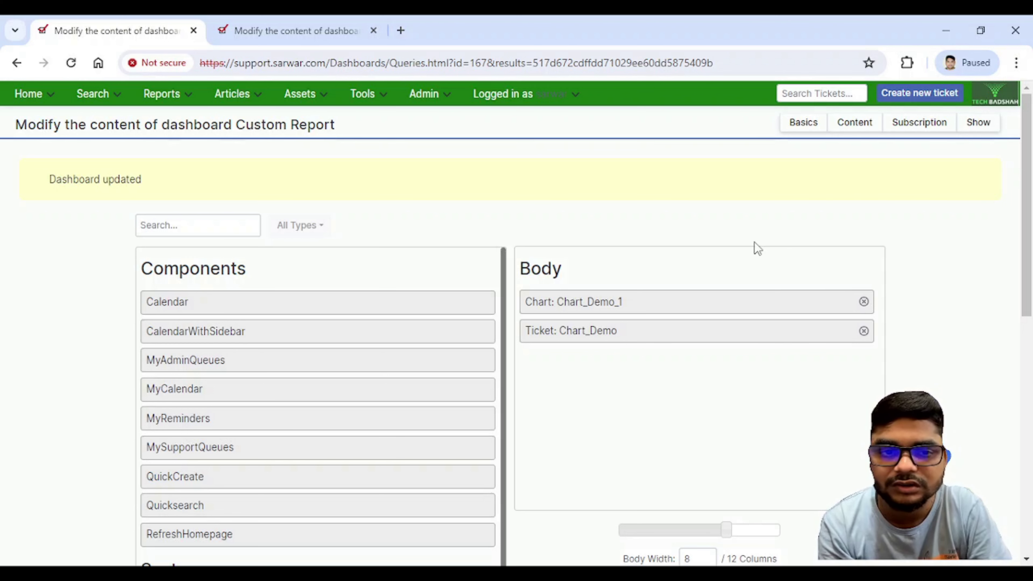
{"action": "left_click", "coordinate": [981, 123]}
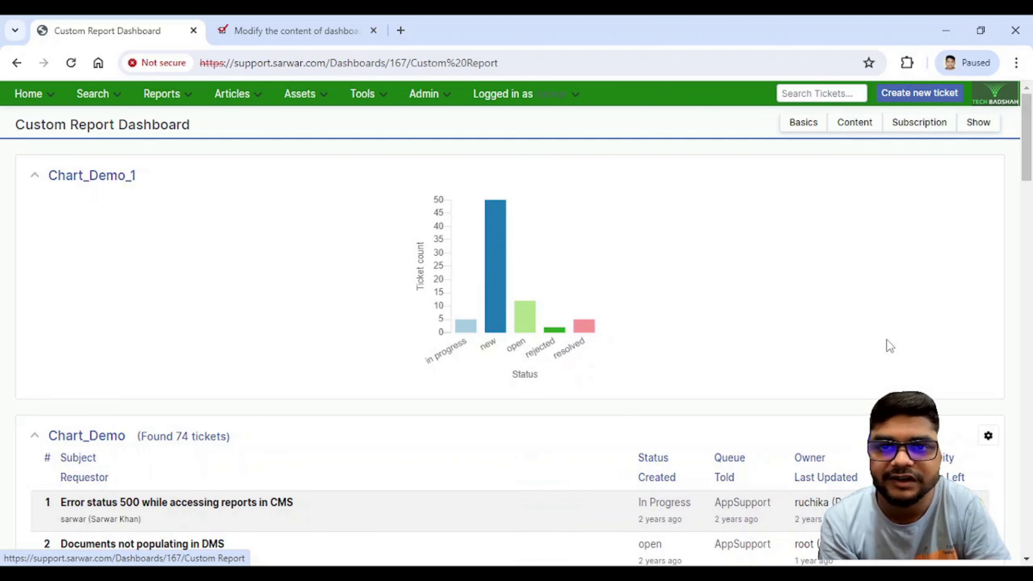
{"action": "scroll", "coordinate": [554, 242], "scroll_direction": "down", "scroll_amount": 6}
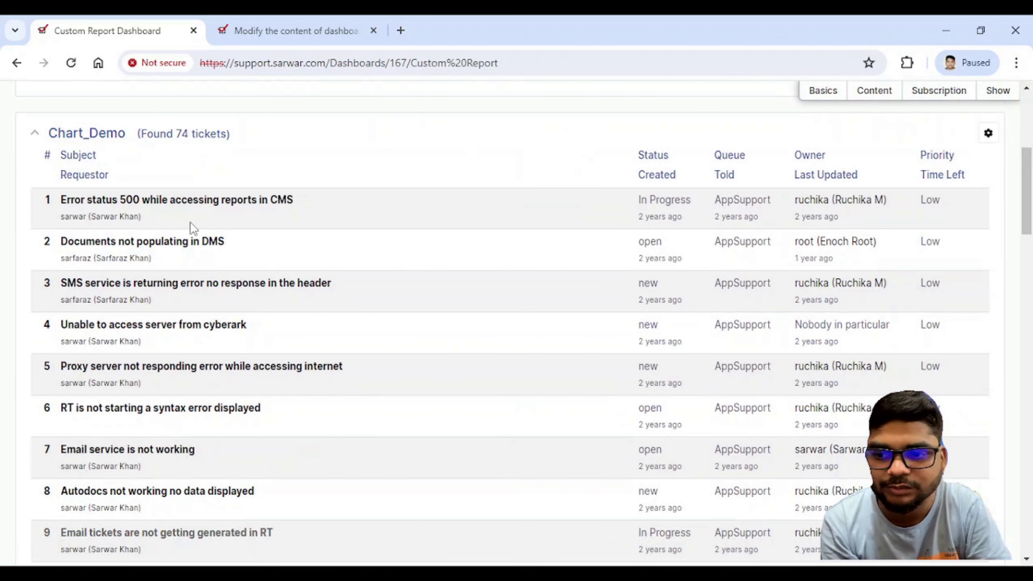
{"action": "scroll", "coordinate": [418, 445], "scroll_direction": "up", "scroll_amount": 6}
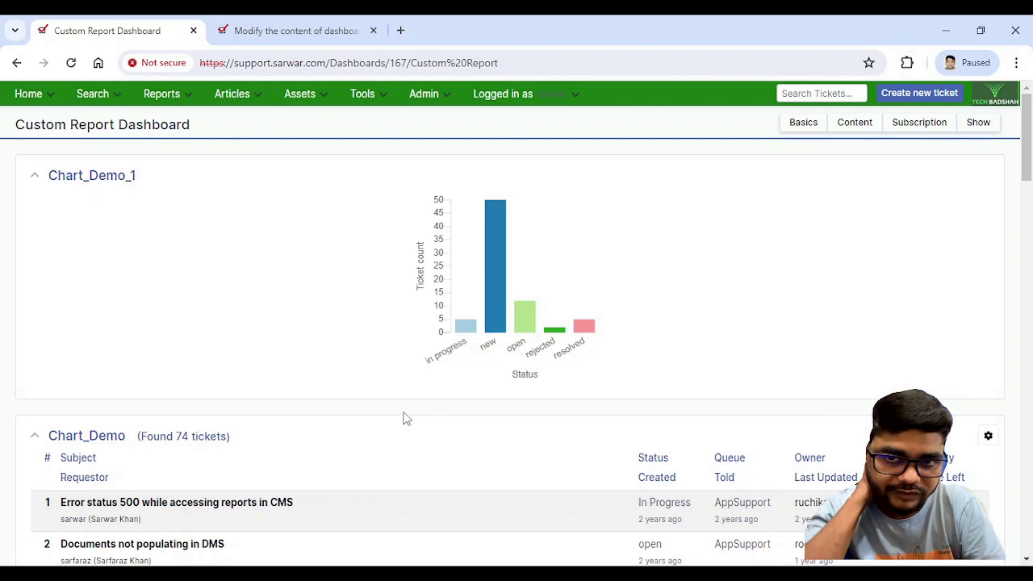
{"action": "mouse_move", "coordinate": [171, 98]}
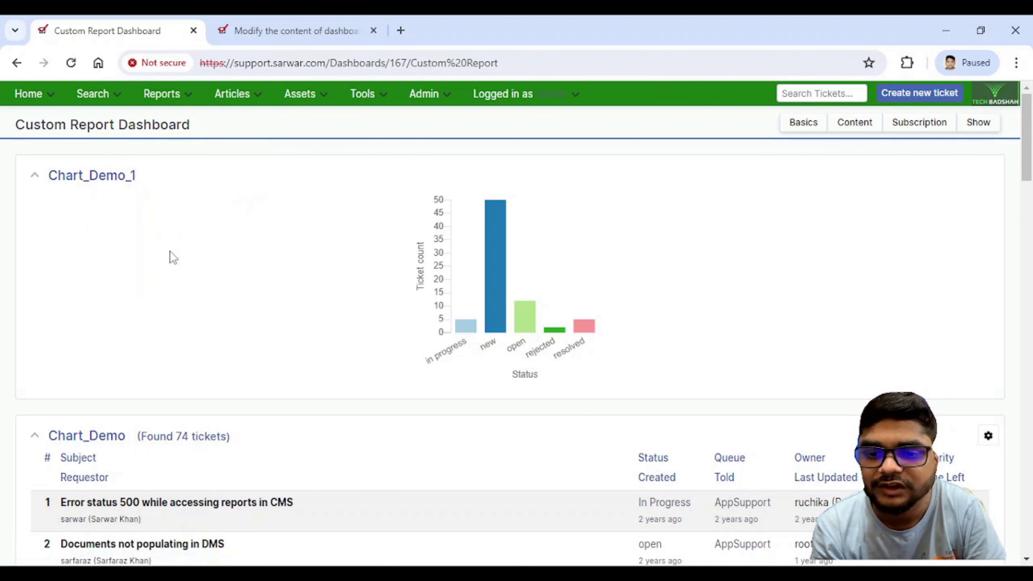
{"action": "scroll", "coordinate": [495, 389], "scroll_direction": "down", "scroll_amount": 2}
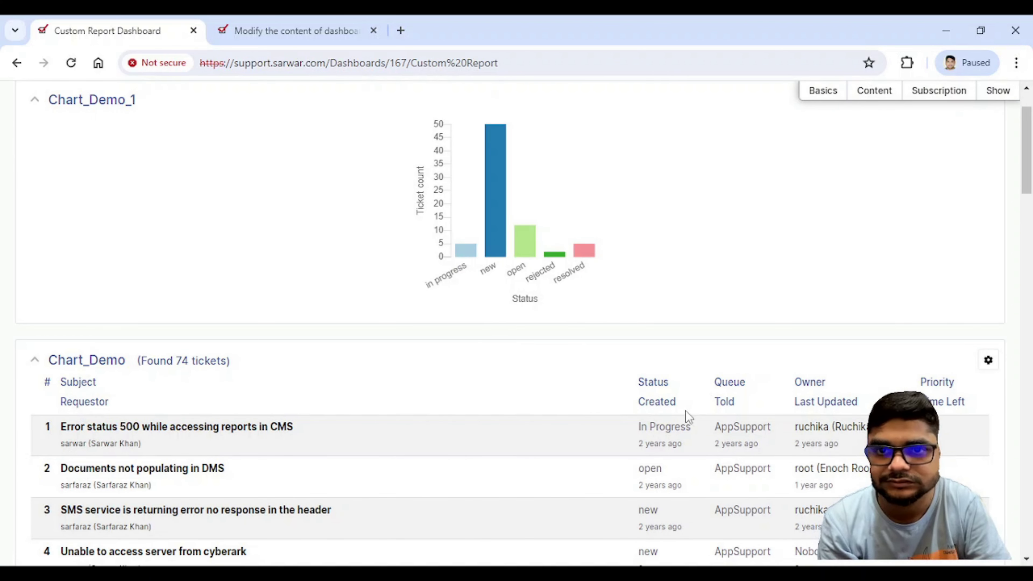
{"action": "scroll", "coordinate": [685, 410], "scroll_direction": "up", "scroll_amount": 2}
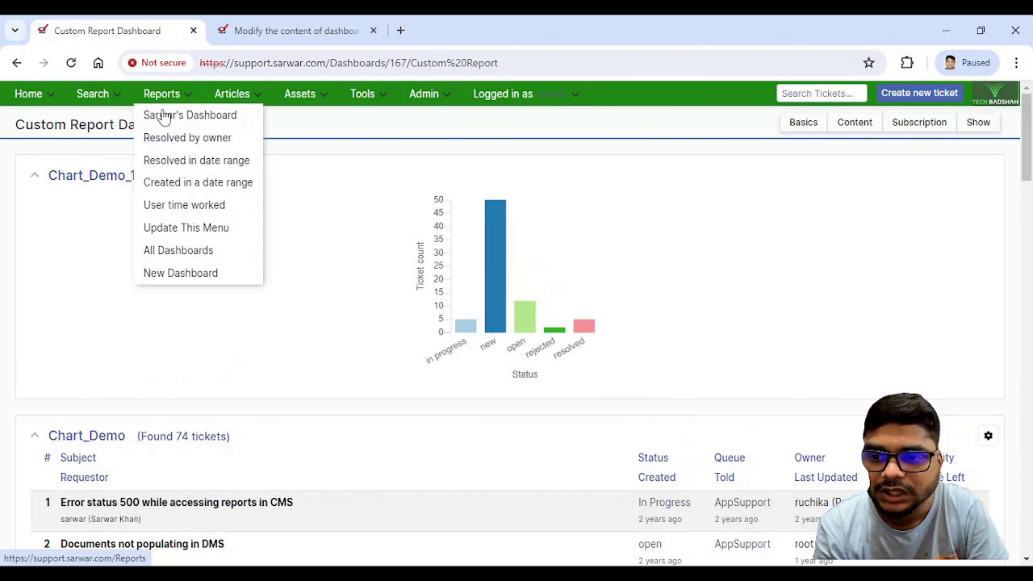
Add the Custom Report dashboard to the dashboards in the Reports menu, below the existing entry, and save the preference
{"action": "left_click", "coordinate": [190, 235]}
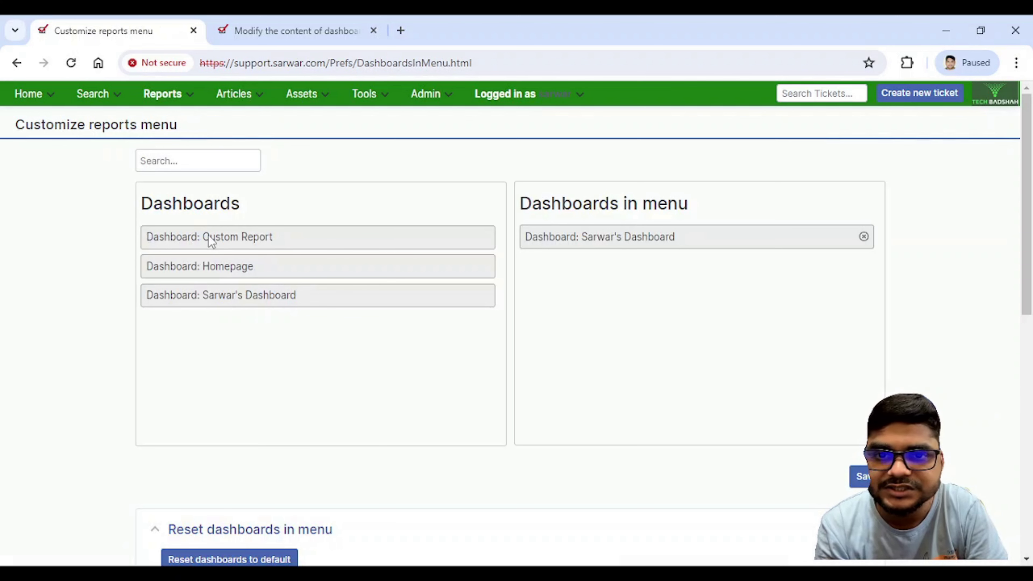
{"action": "left_click_drag", "start_coordinate": [199, 238], "coordinate": [603, 282]}
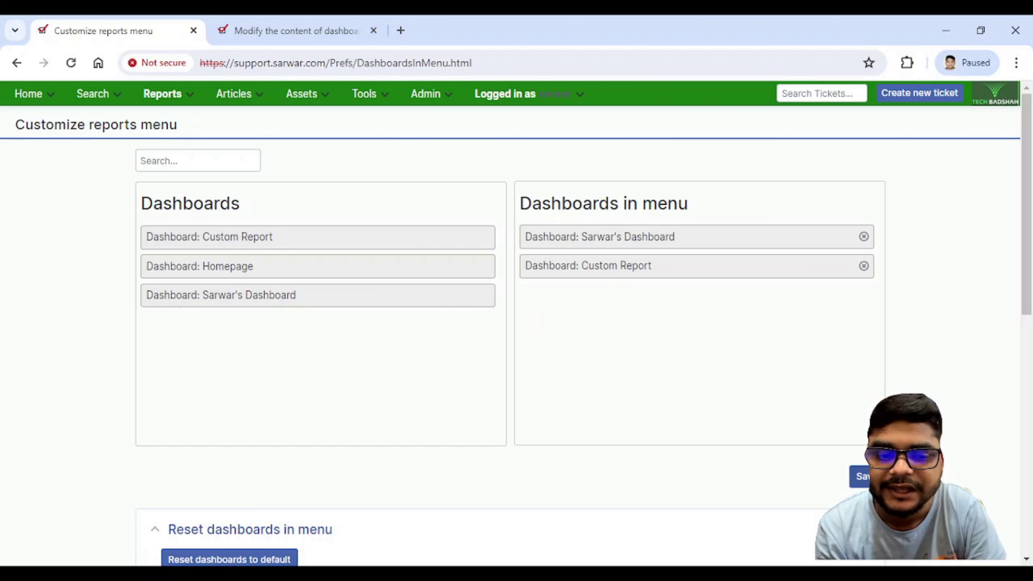
{"action": "left_click", "coordinate": [859, 476]}
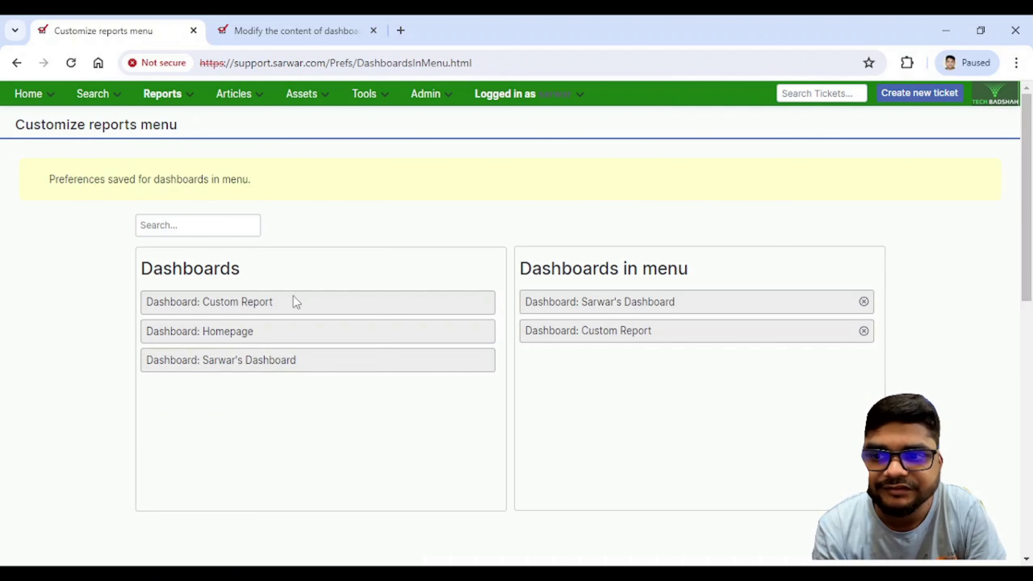
From the RT homepage, open Custom Report through its new Reports entry and review the chart and the ticket list
{"action": "left_click", "coordinate": [26, 100]}
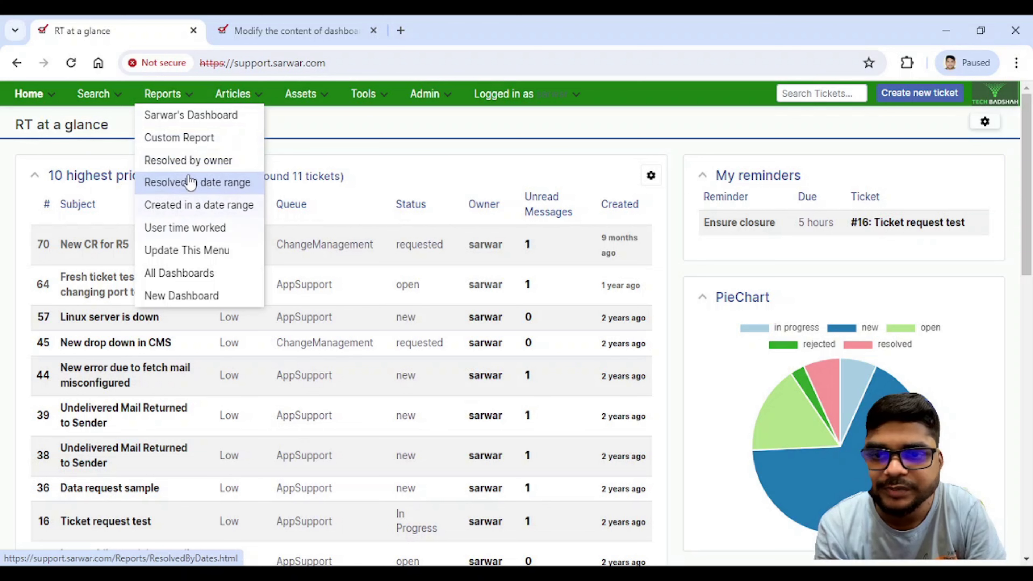
{"action": "left_click", "coordinate": [179, 139]}
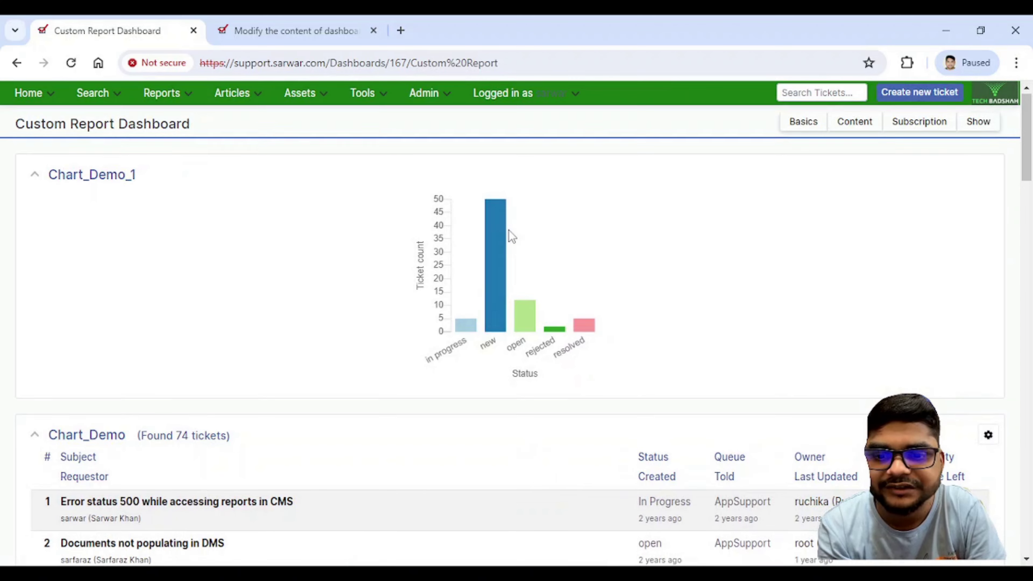
{"action": "scroll", "coordinate": [427, 463], "scroll_direction": "down", "scroll_amount": 15}
{"action": "scroll", "coordinate": [425, 476], "scroll_direction": "down", "scroll_amount": 15}
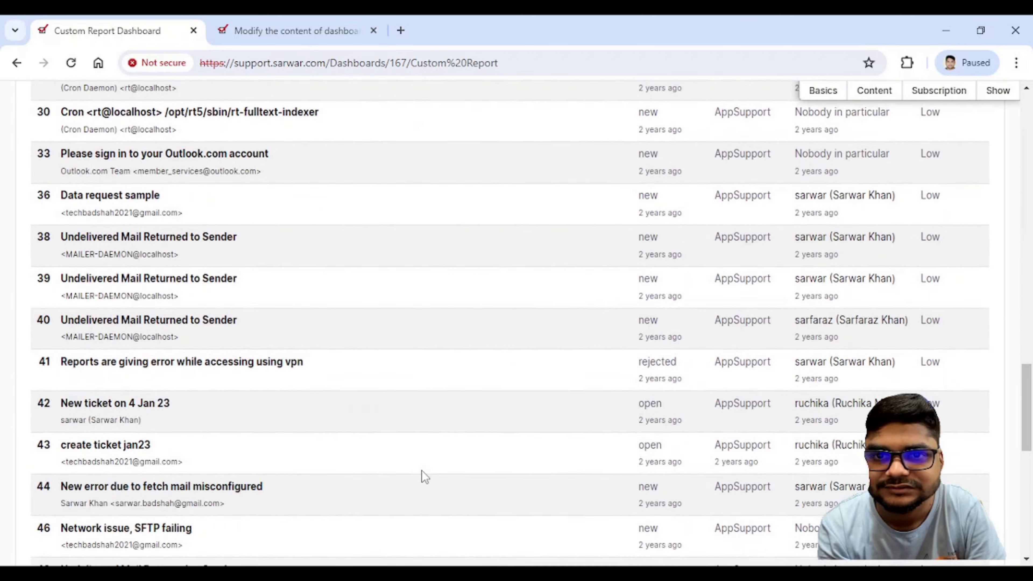
{"action": "scroll", "coordinate": [425, 476], "scroll_direction": "up", "scroll_amount": 20}
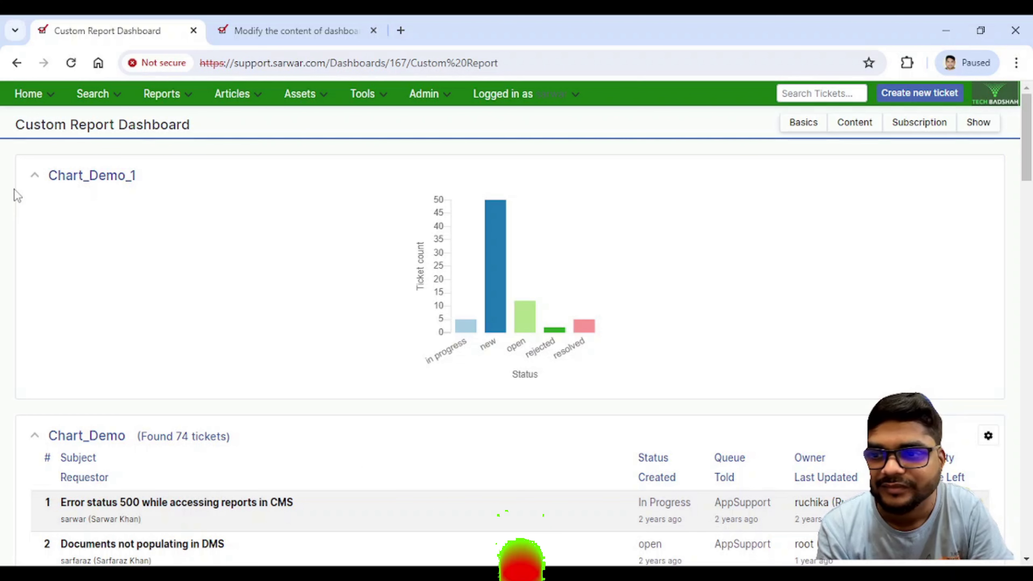
{"action": "left_click", "coordinate": [25, 109]}
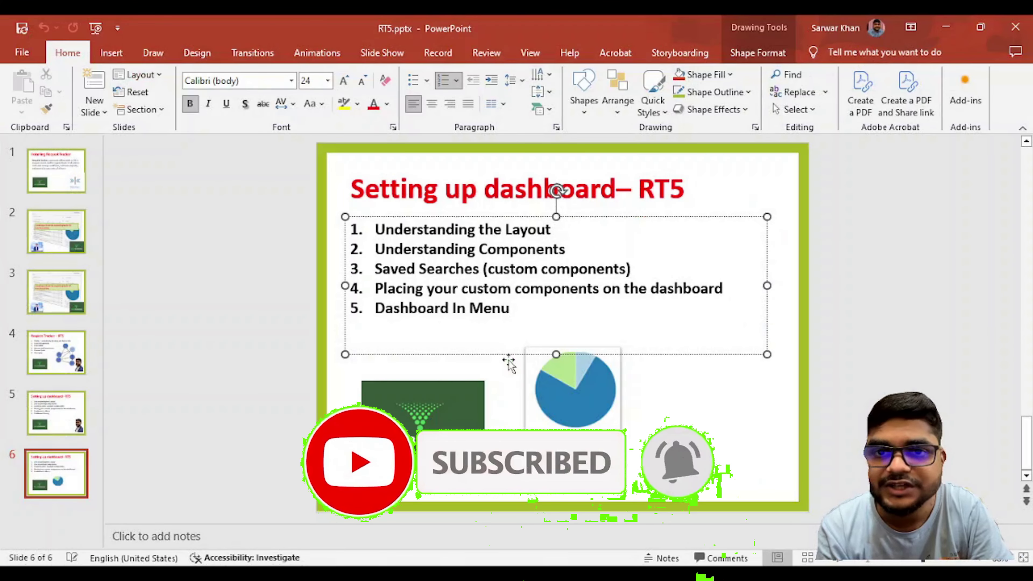
{"action": "left_click", "coordinate": [445, 170]}
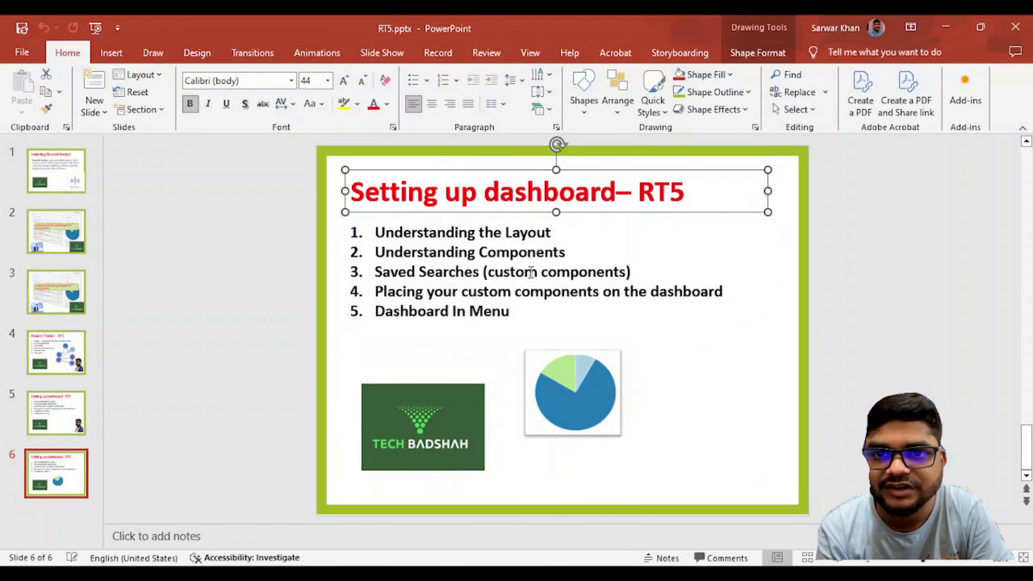
{"action": "left_click", "coordinate": [726, 357]}
{"action": "left_click", "coordinate": [858, 361]}
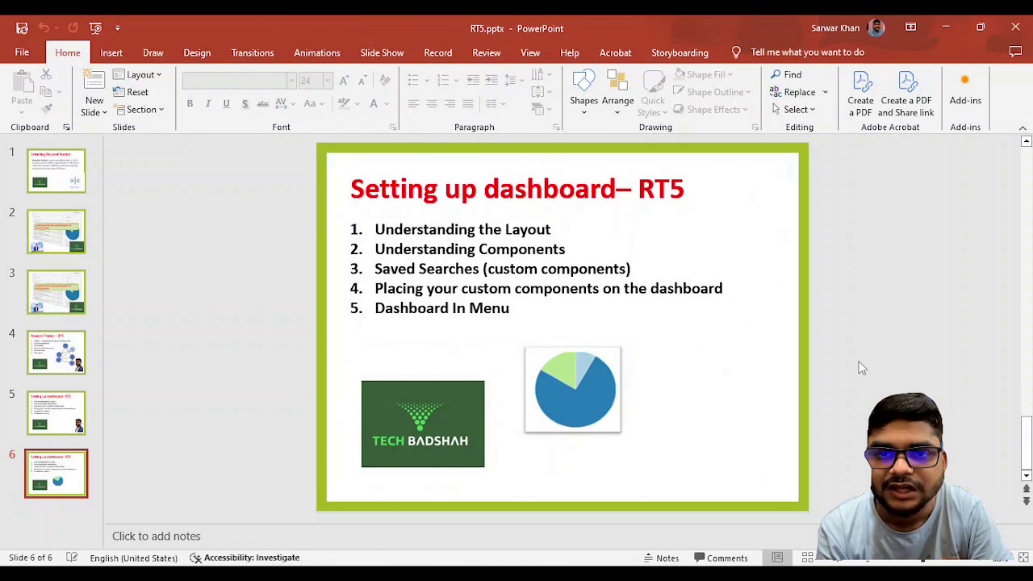